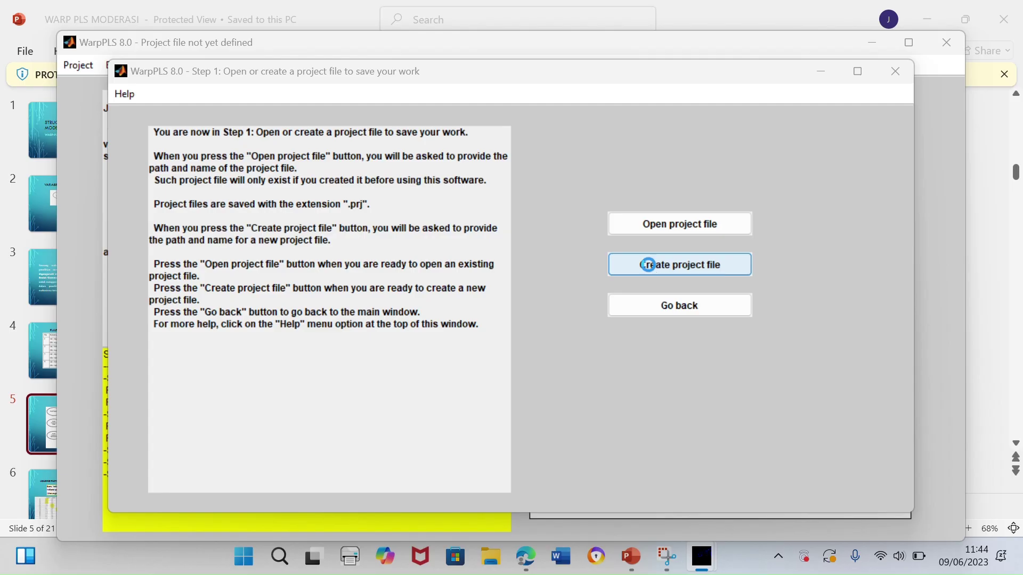
Create a new project file named "latihan moderasi" in the Documents folder
click(653, 270)
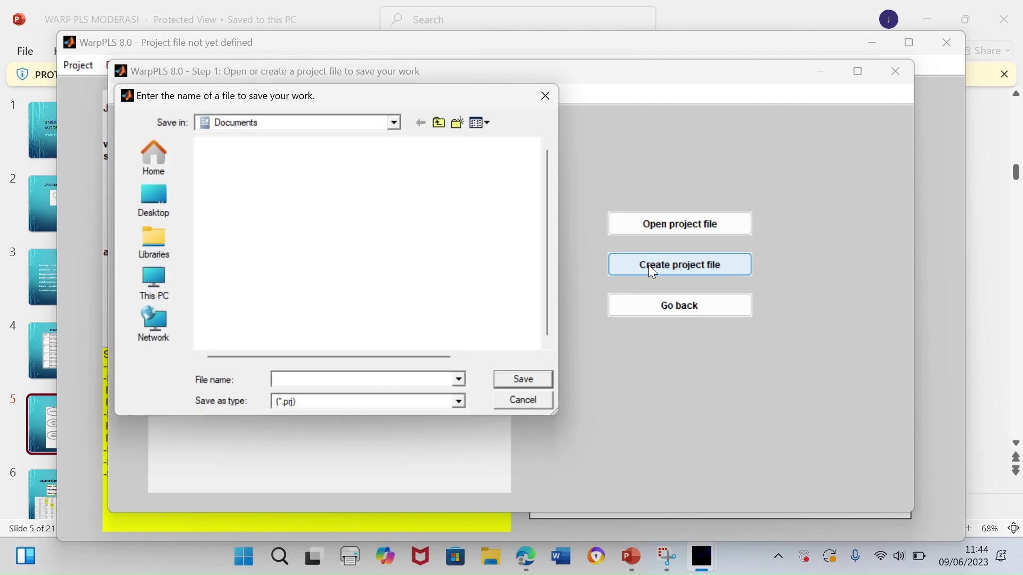
click(318, 375)
text(latihan m)
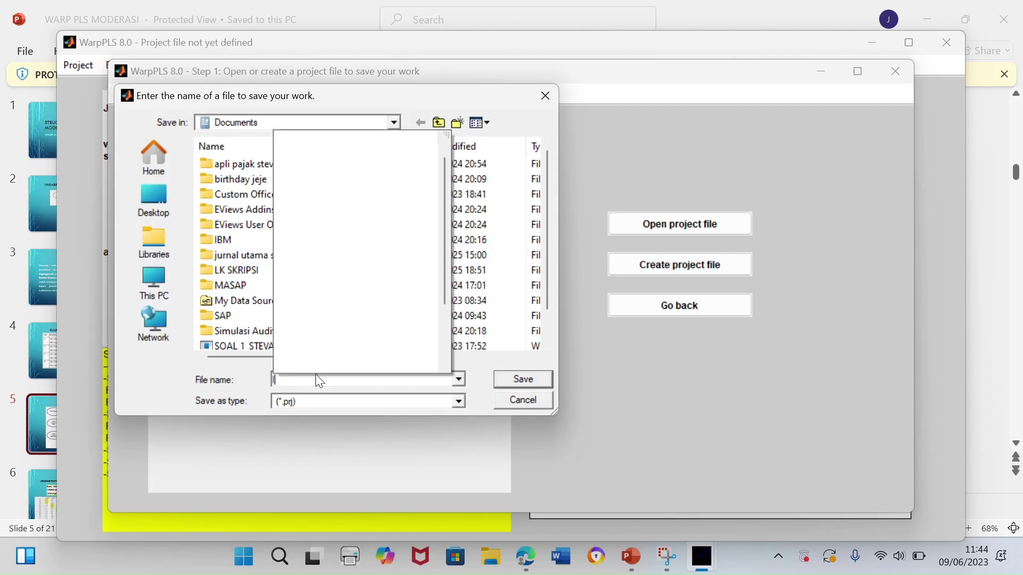
text(od)
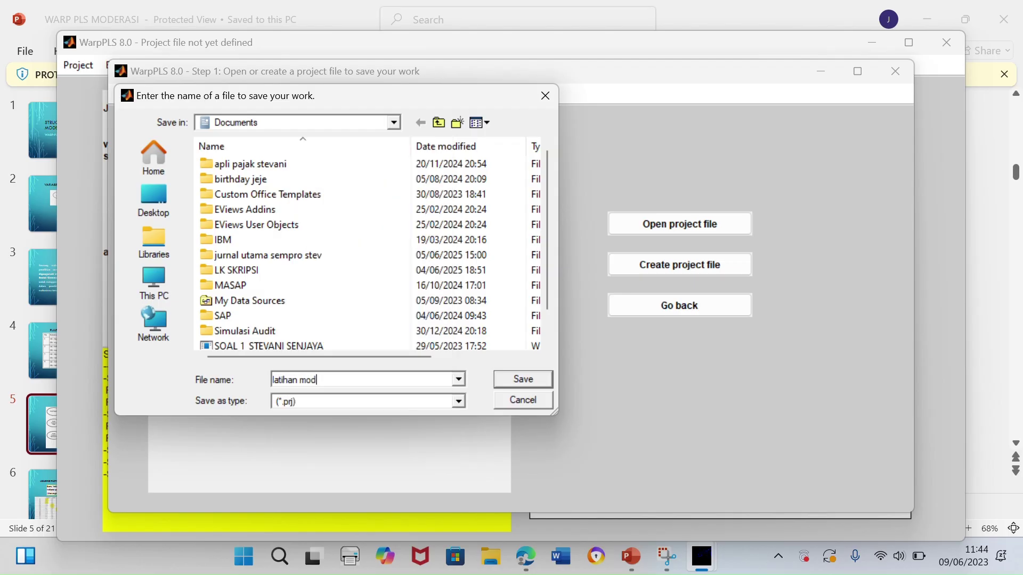
text(erasi)
key(Return)
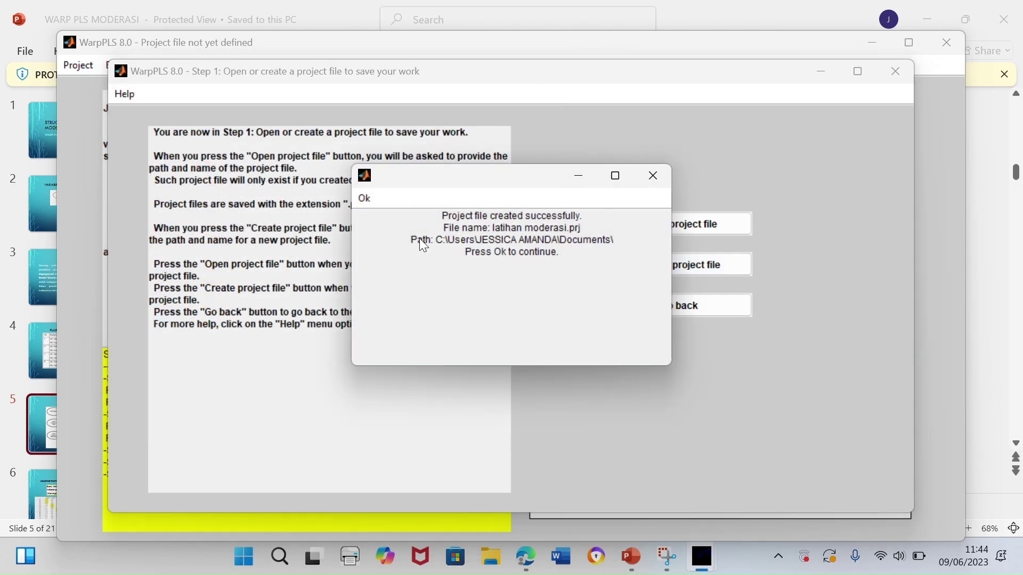
click(367, 202)
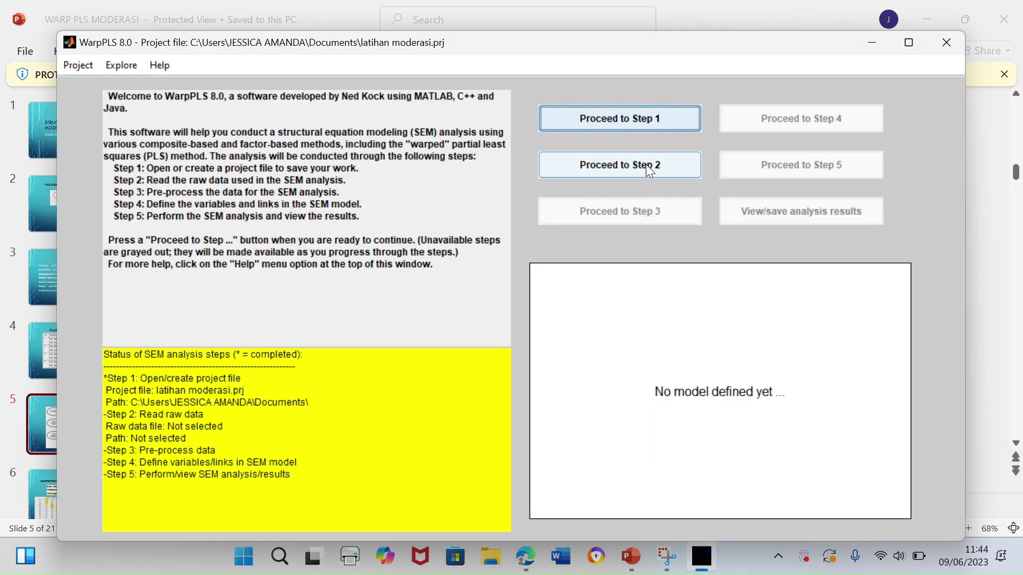
Start Step 2 and read the raw data from the file "Latihan 1 - WARP PLS.xlsx" in Downloads, showing all file types
click(586, 173)
click(587, 176)
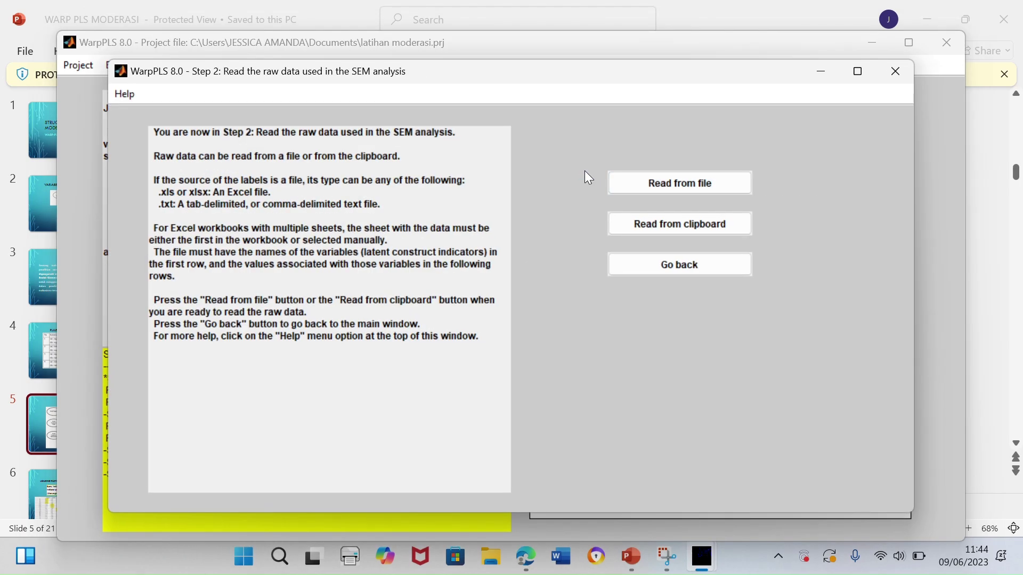
click(666, 187)
click(665, 185)
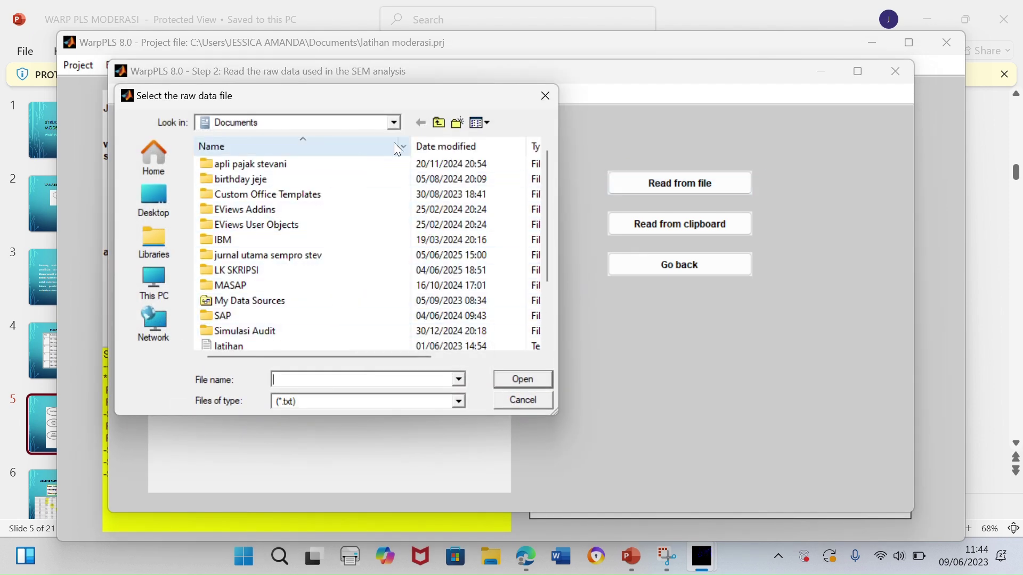
click(395, 123)
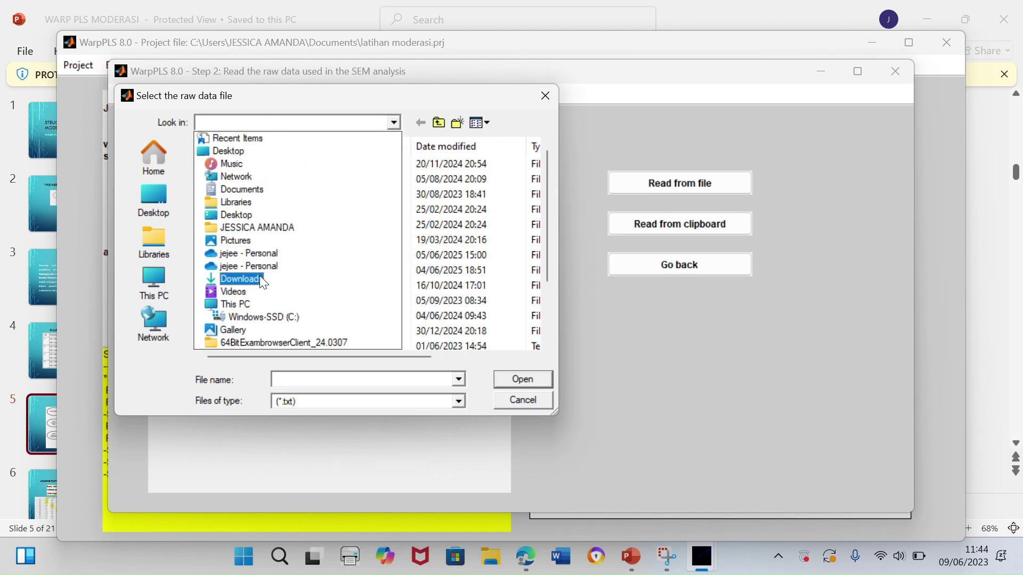
click(239, 279)
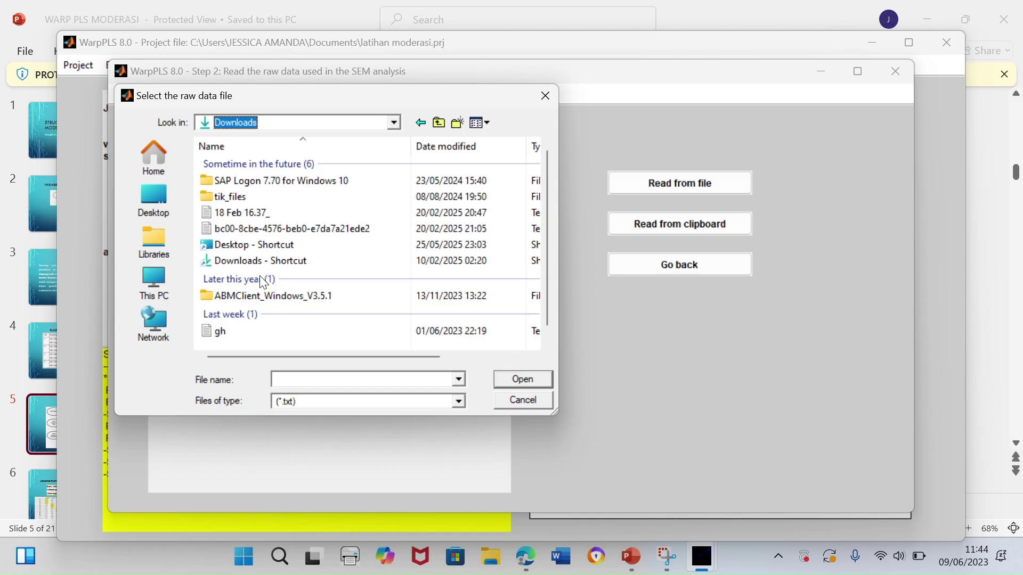
click(458, 402)
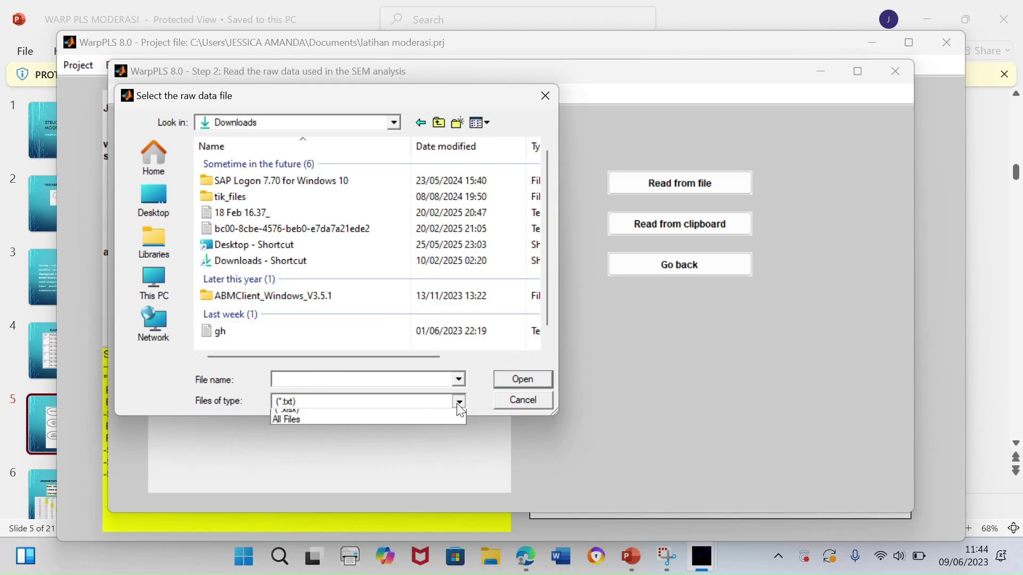
click(391, 446)
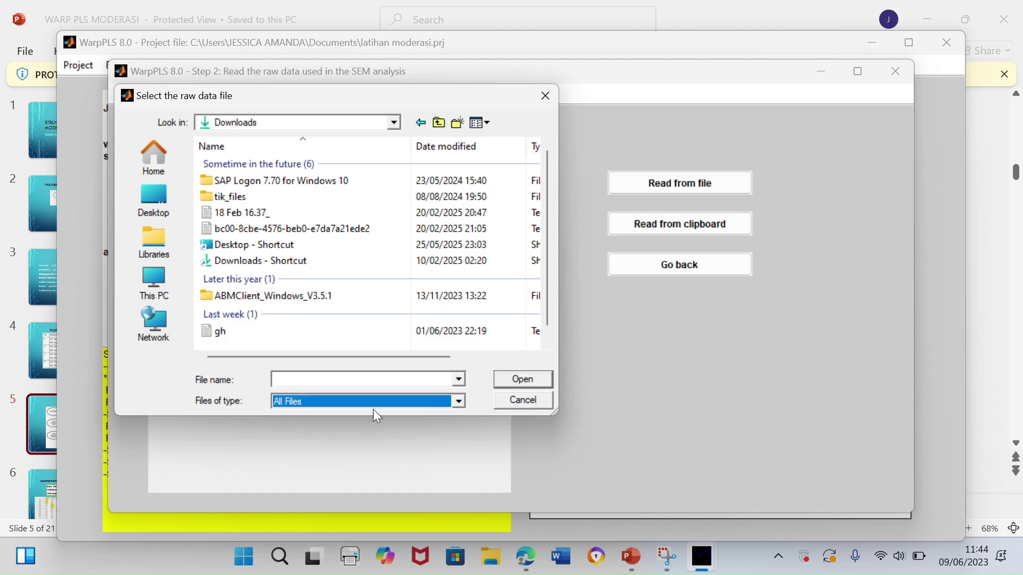
click(356, 384)
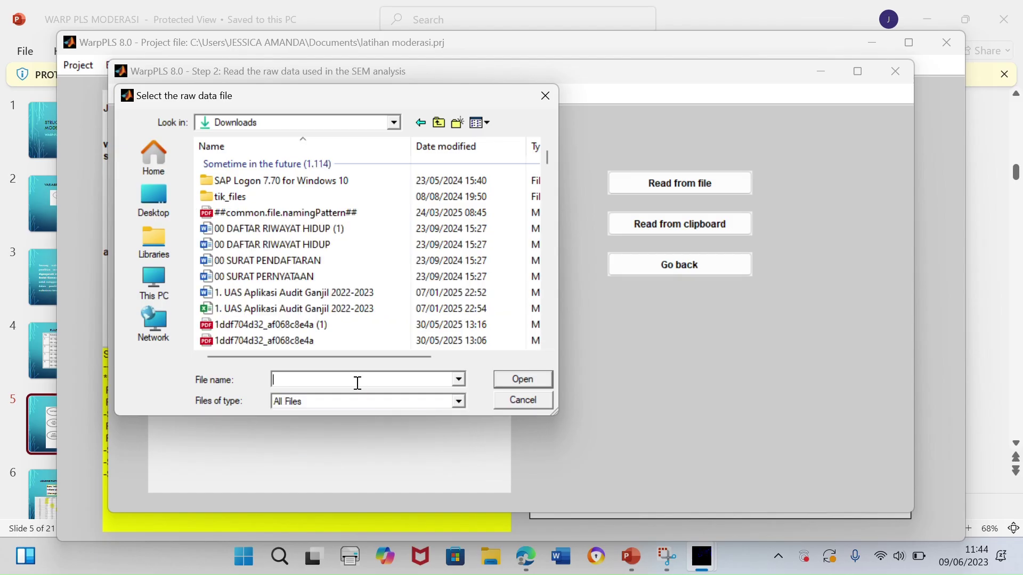
text(lat)
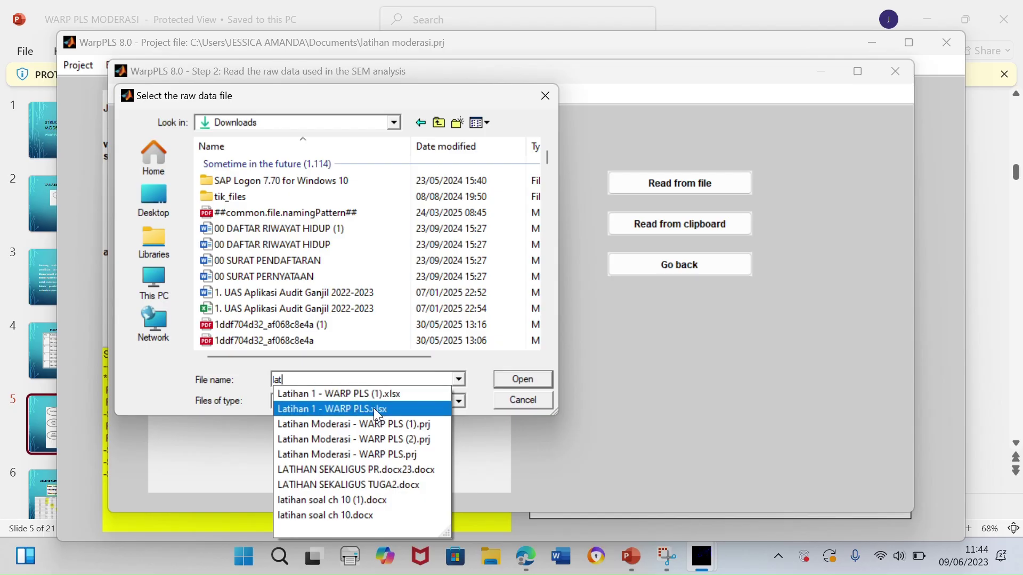
click(373, 408)
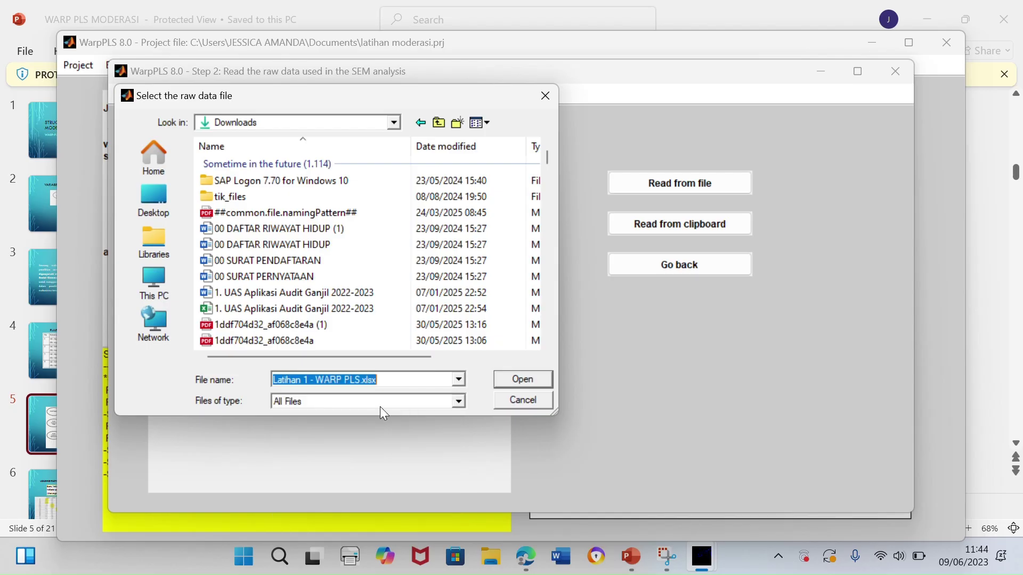
click(529, 378)
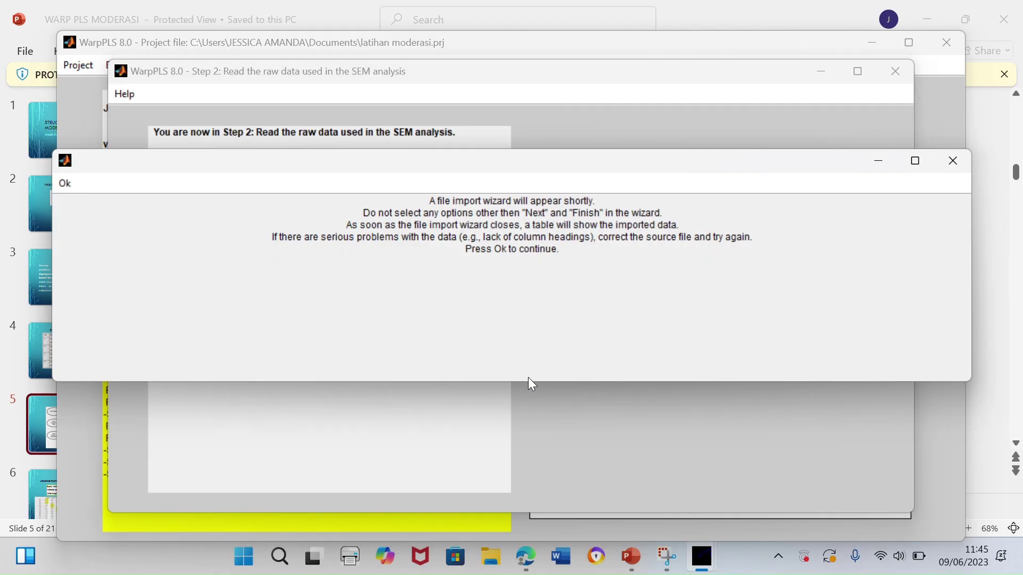
Import Sheet1 through the Import Wizard with its default options and accept the raw data table as correct
click(63, 183)
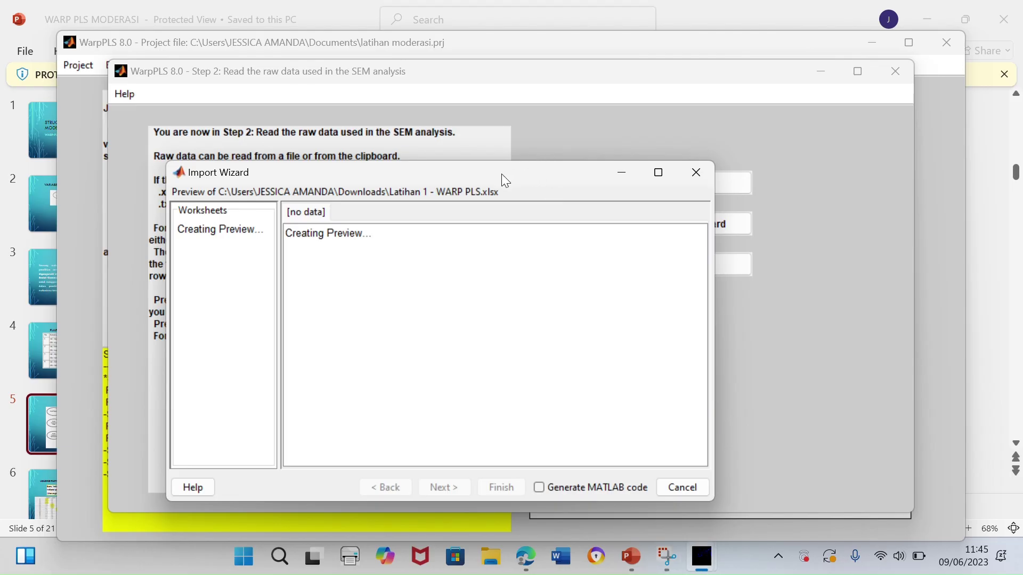
drag(502, 175, 506, 133)
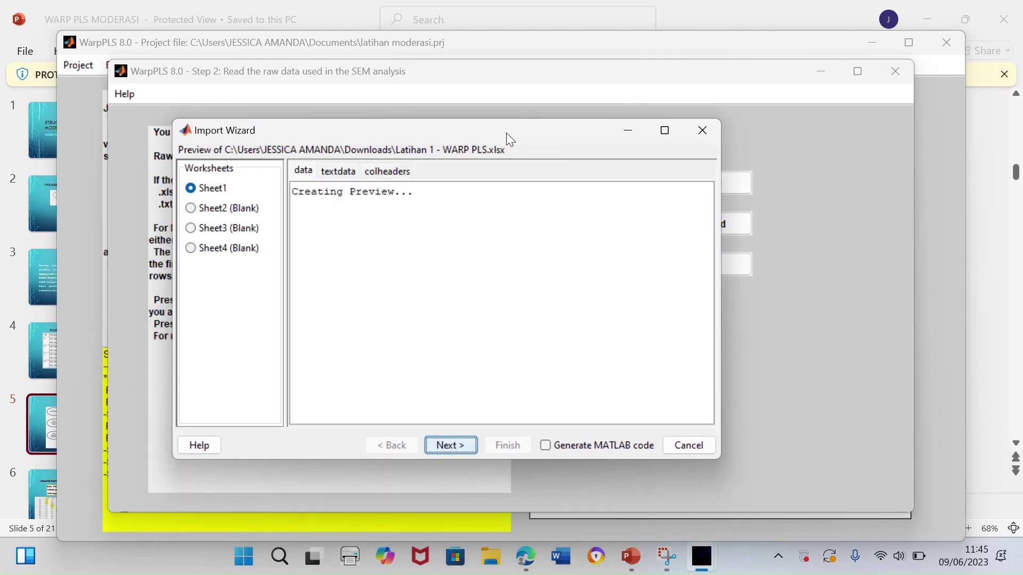
click(454, 450)
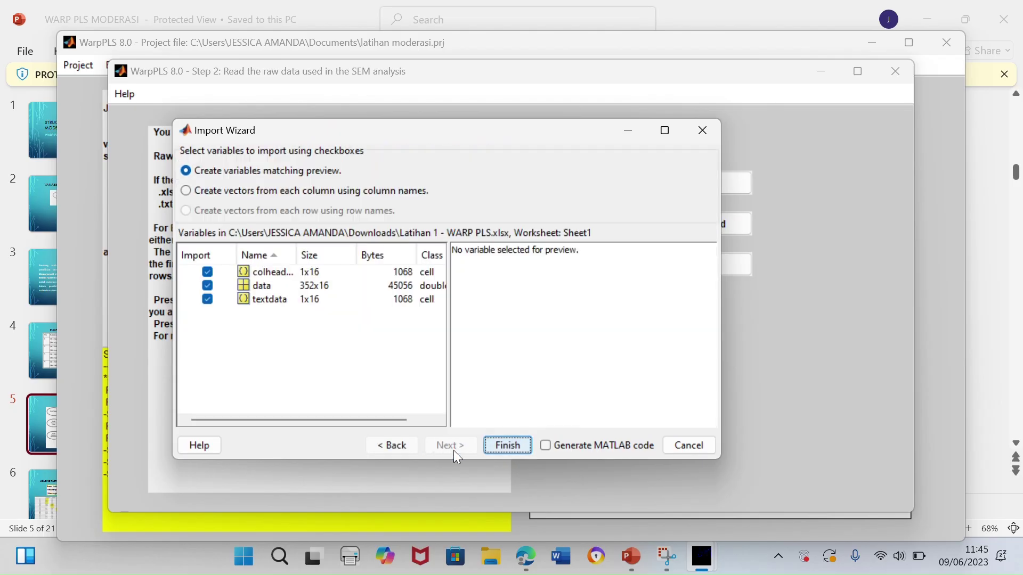
click(514, 451)
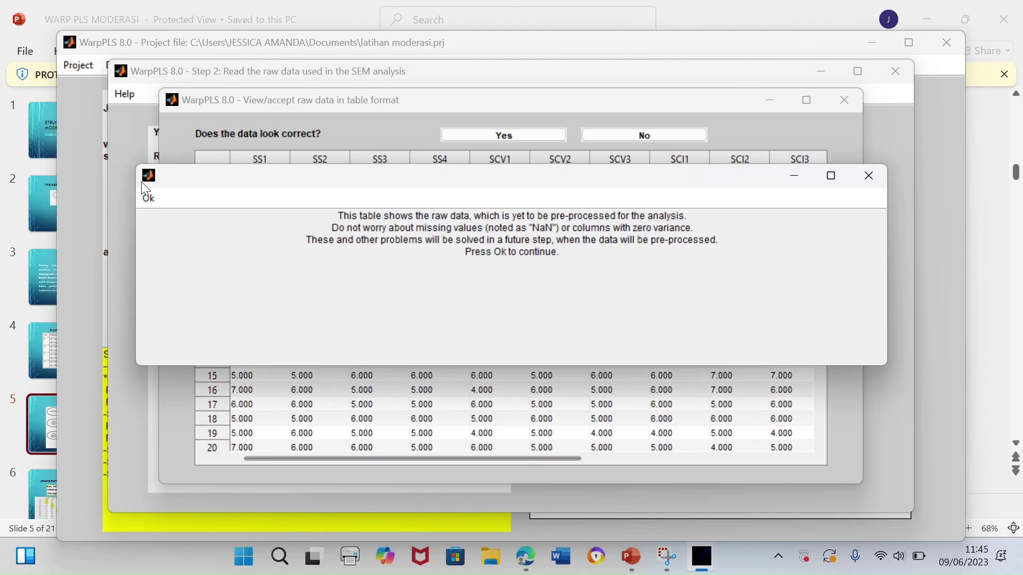
click(153, 198)
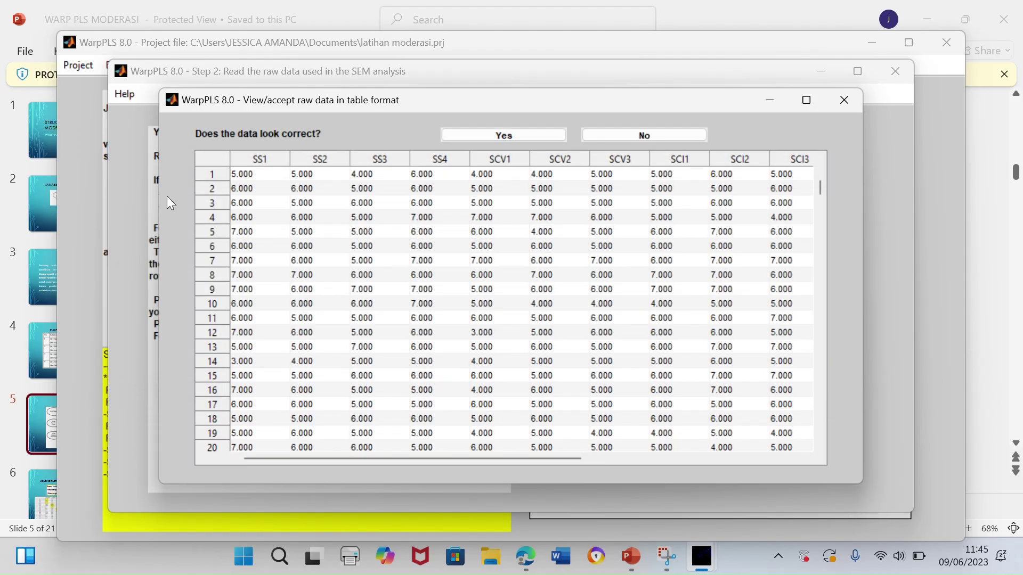
click(514, 134)
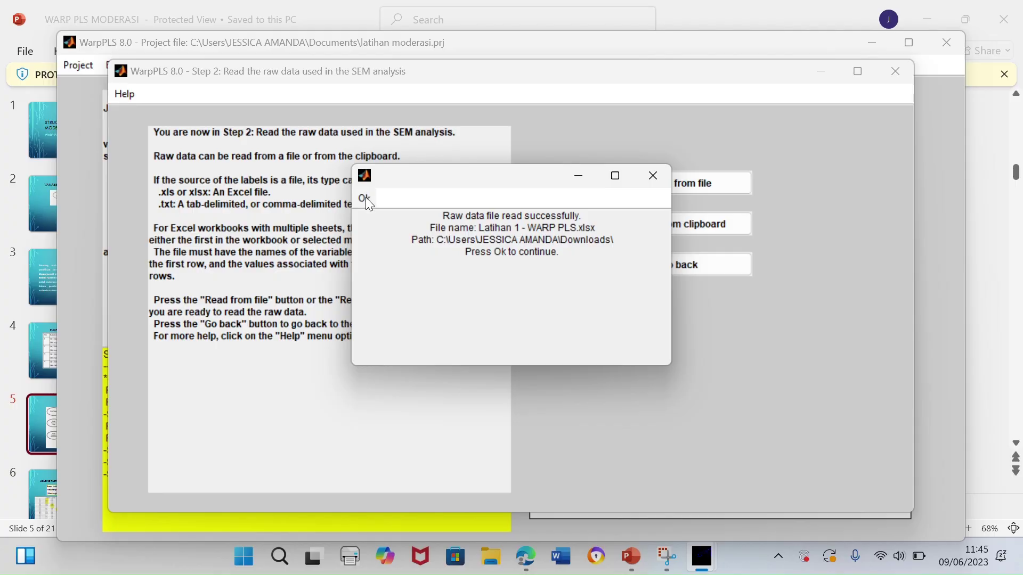
click(365, 199)
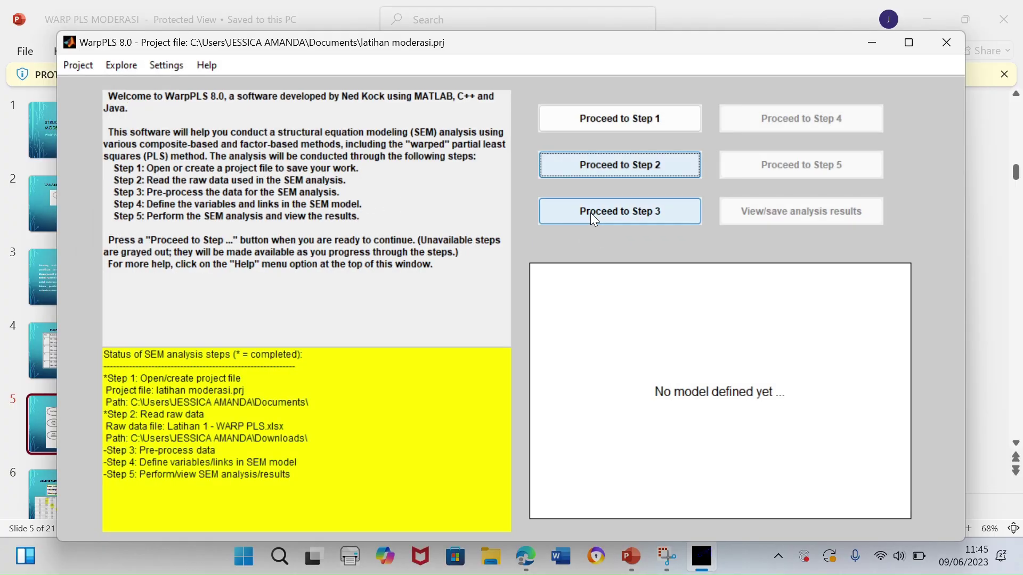
Run the Step 3 data pre-processing and accept the standardized data table as correct
click(590, 213)
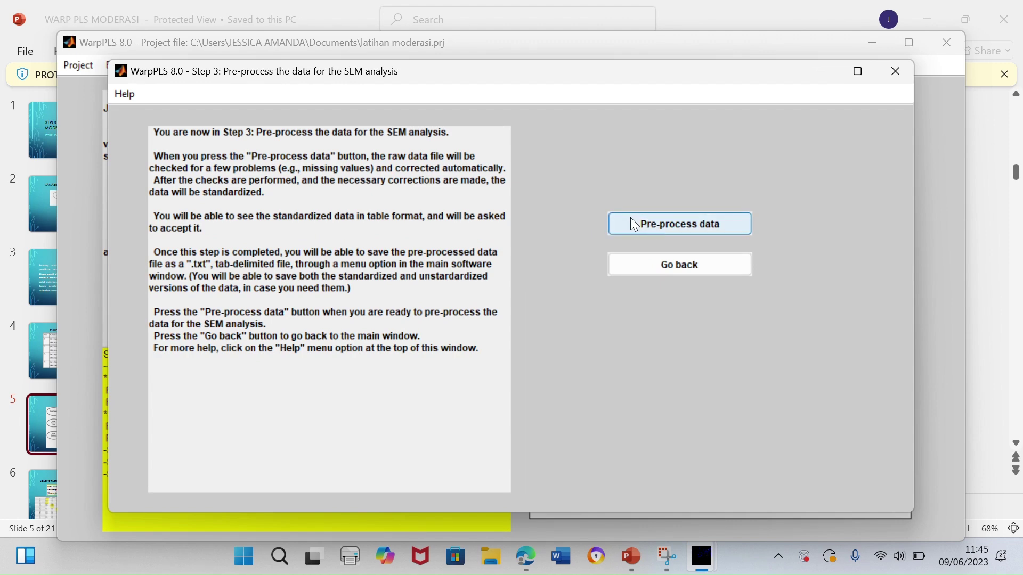
click(631, 218)
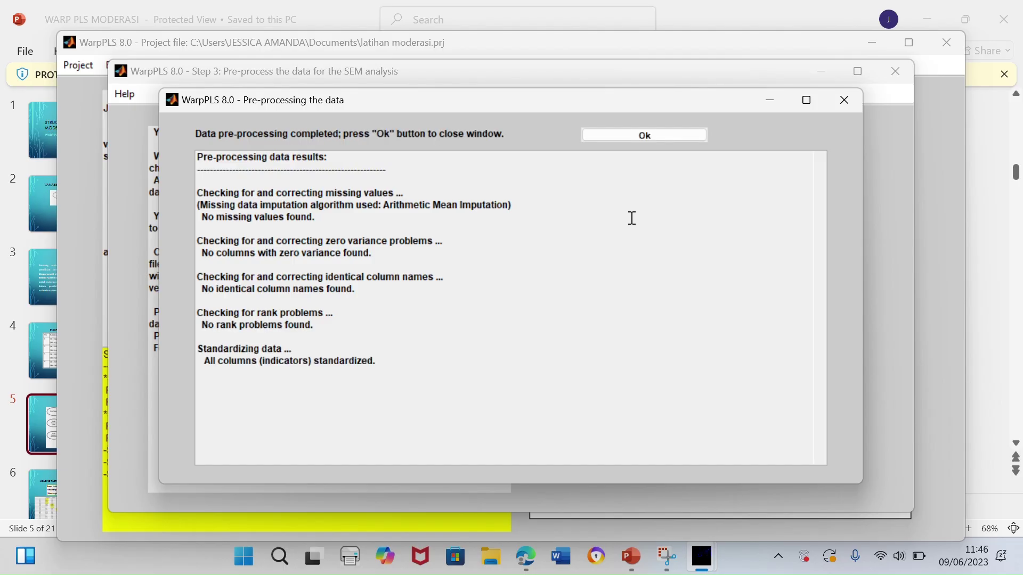
click(626, 140)
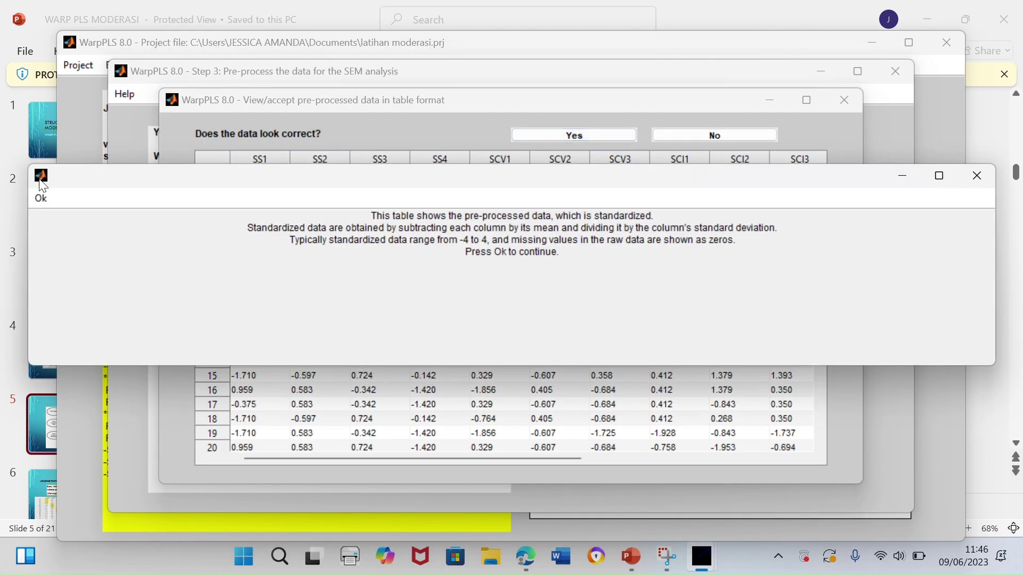
click(52, 199)
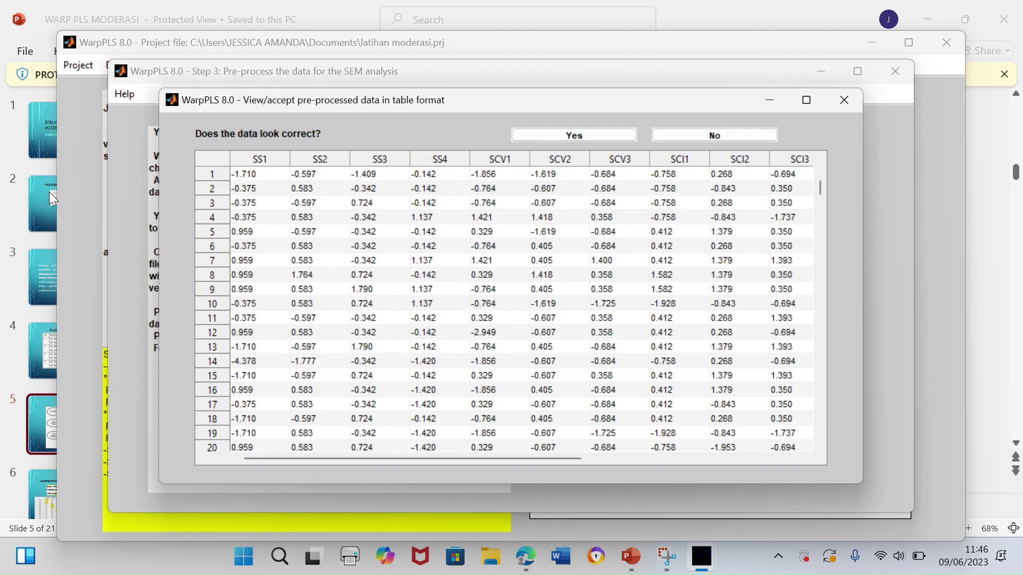
click(555, 136)
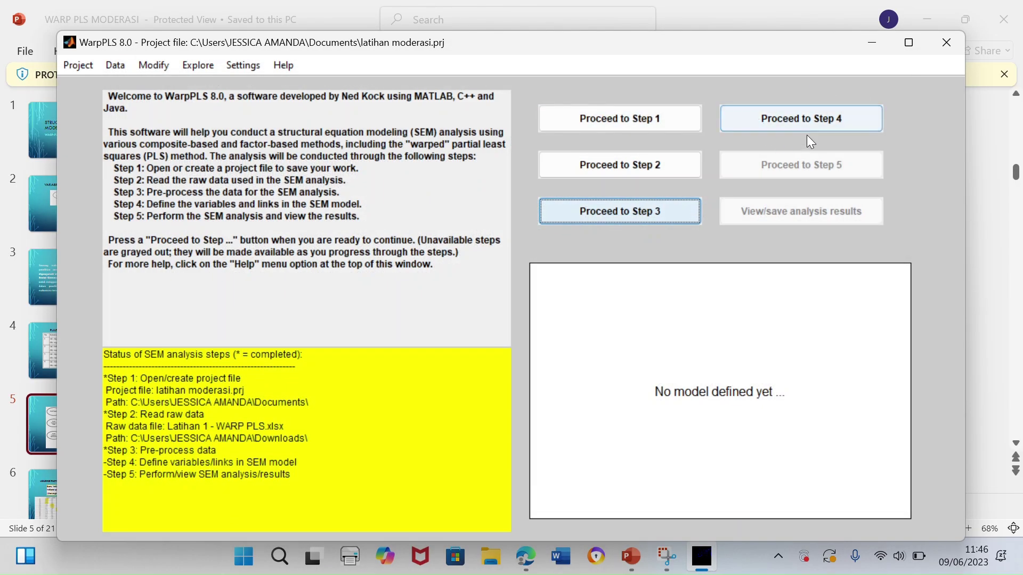
Proceed to Step 4 and open the window for creating the SEM model
click(808, 117)
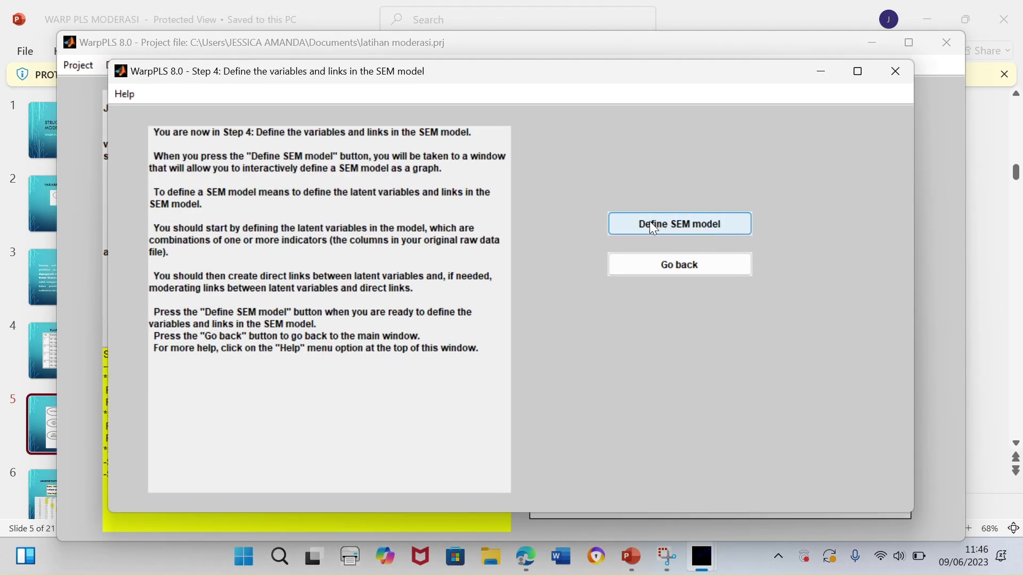
click(631, 223)
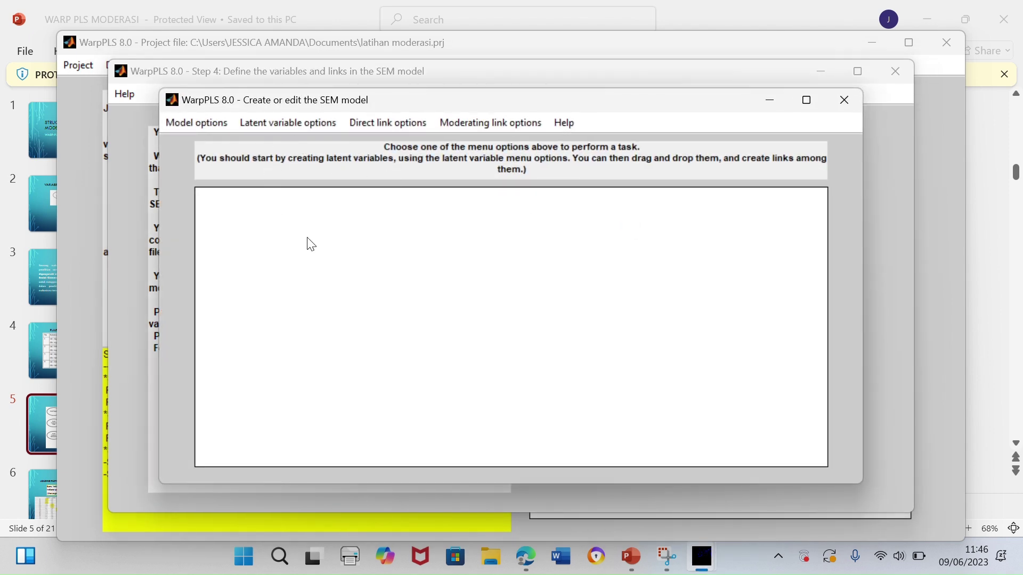
drag(585, 107, 570, 91)
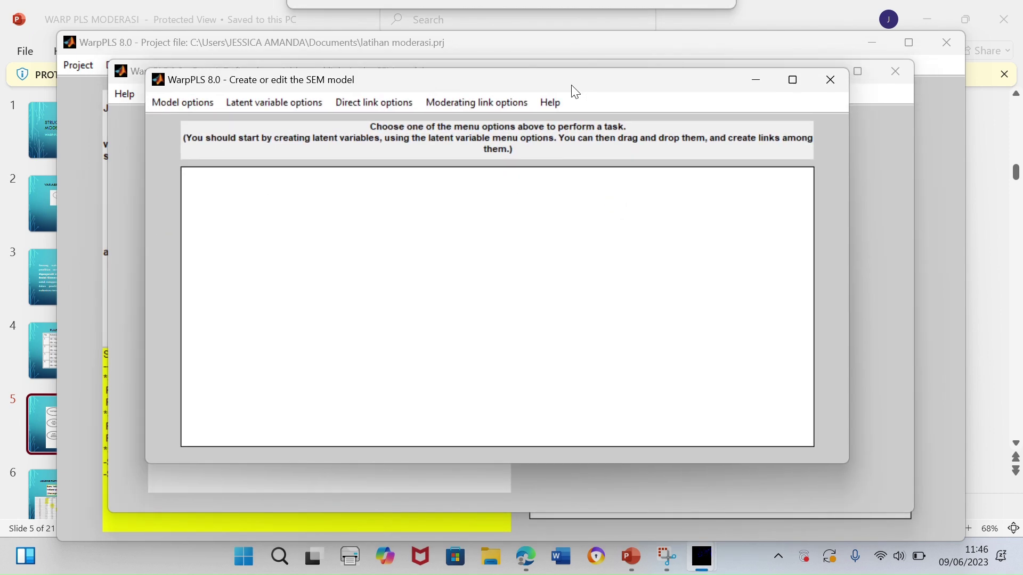
Switch to PowerPoint to review the MODEL STRUKTURAL slide and return to the WarpPLS model editor
click(1006, 213)
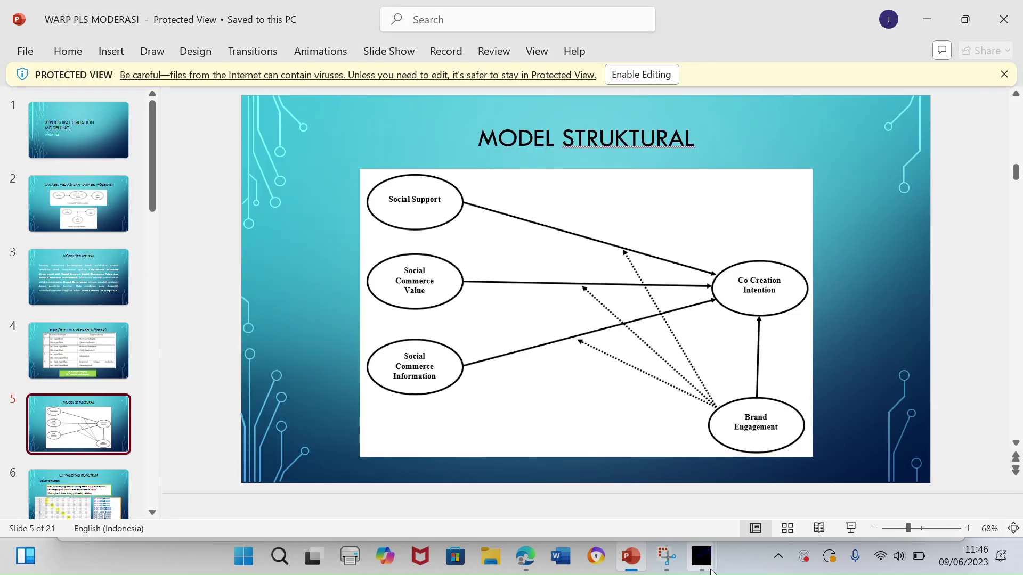
mouse_move(702, 556)
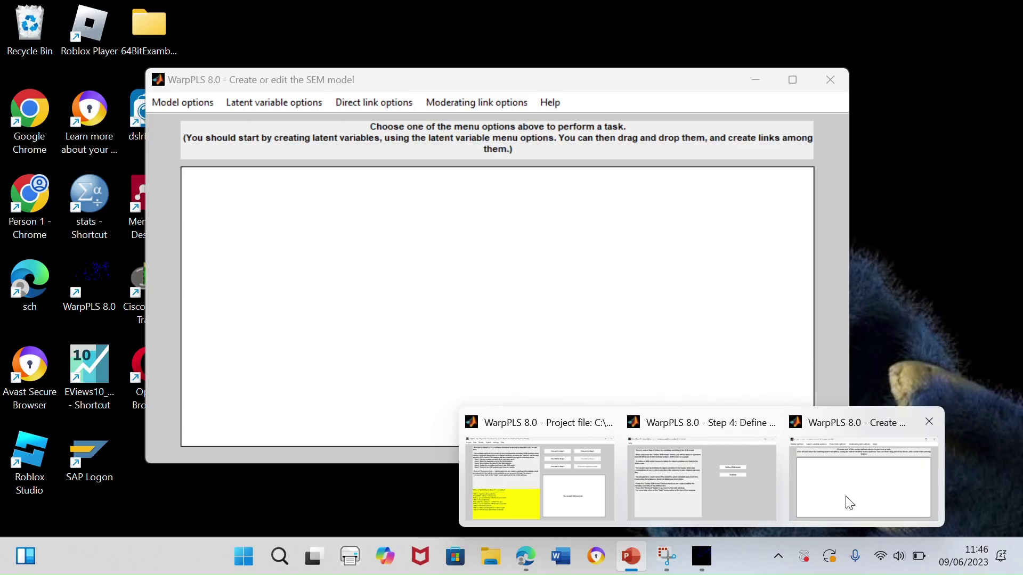
click(847, 502)
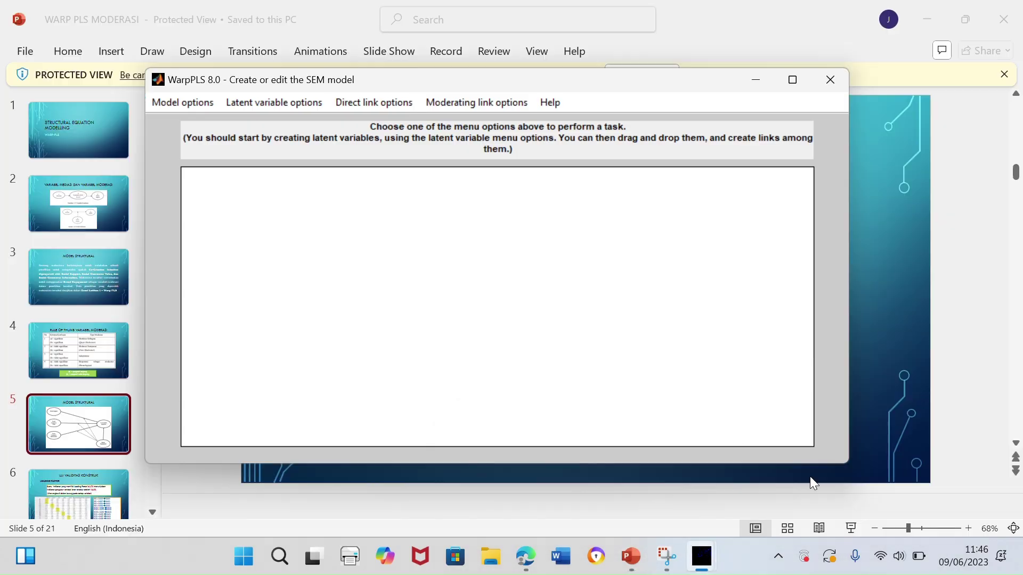
Create a latent variable in the upper-left area of the model canvas and name it SSuport
click(289, 104)
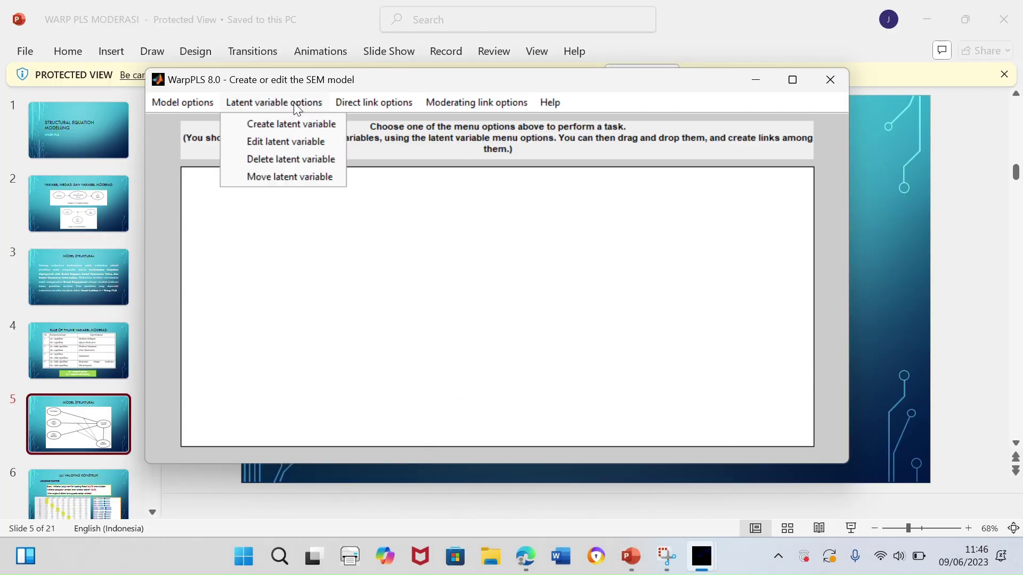
click(317, 127)
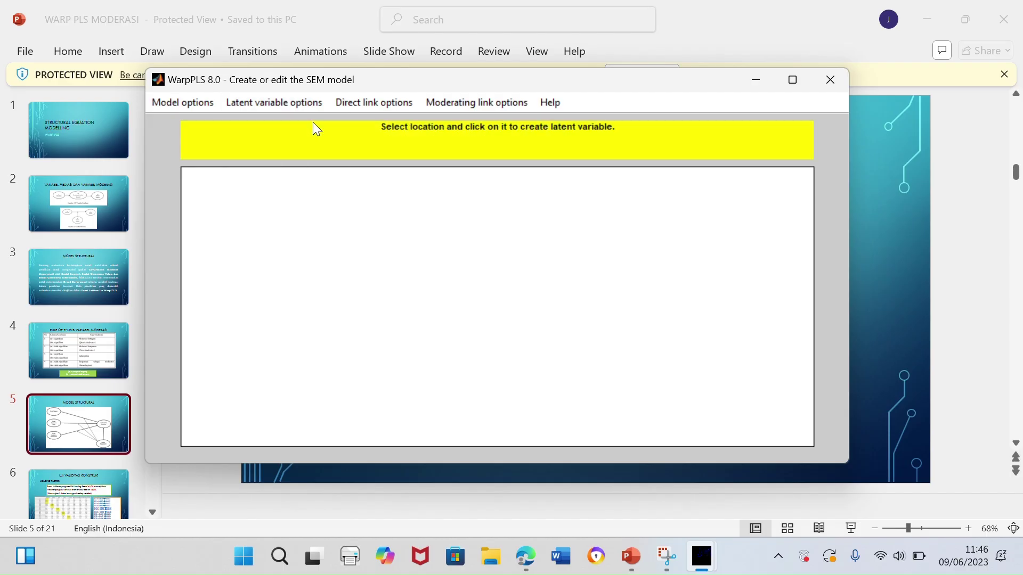
click(278, 230)
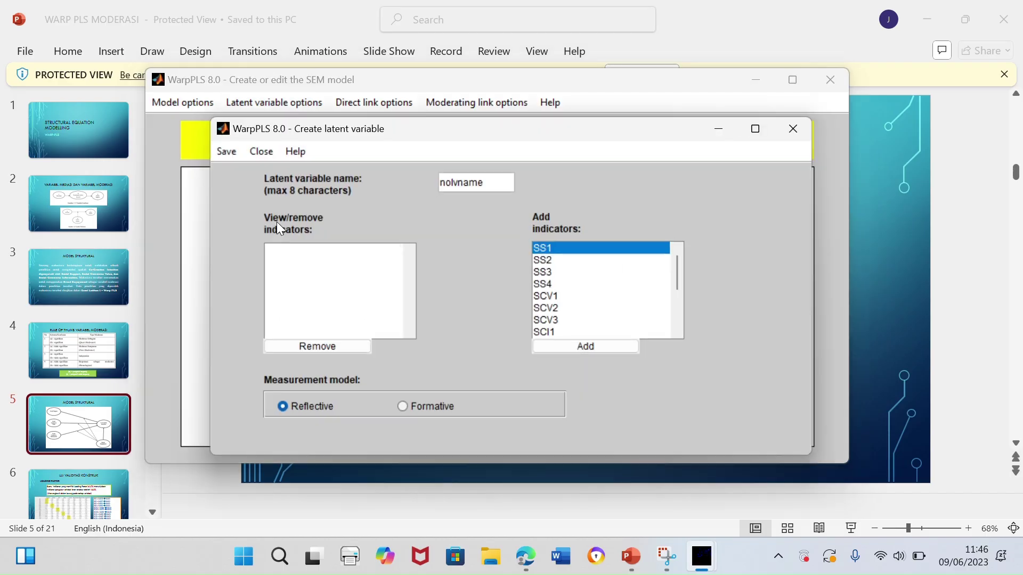
drag(496, 183, 429, 186)
text(SS)
key(Caps_Lock)
text(uport)
Add indicators SS1 through SS4 to SSuport and save the latent variable settings
click(572, 349)
click(572, 349)
click(573, 349)
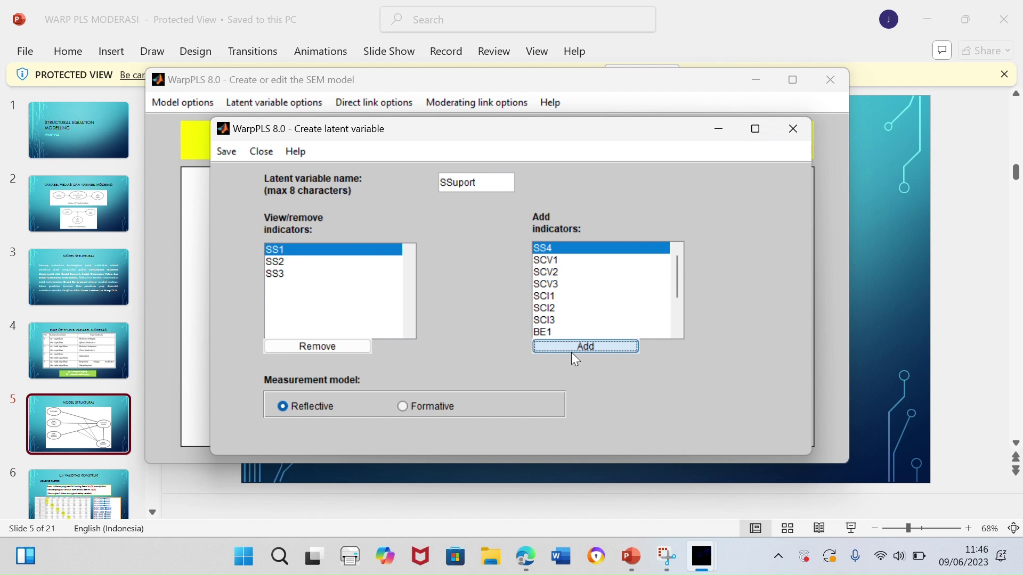
click(565, 349)
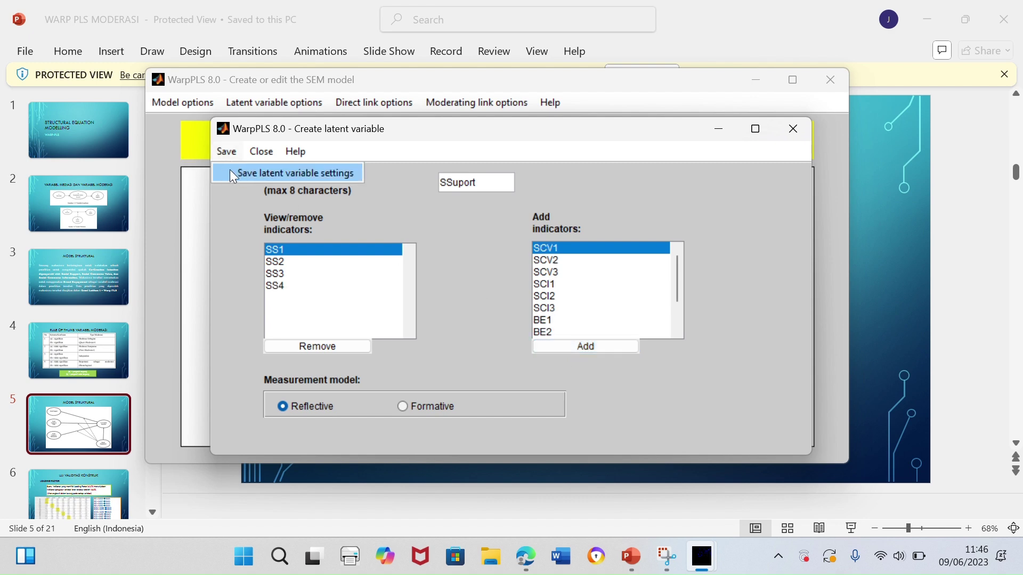
click(235, 172)
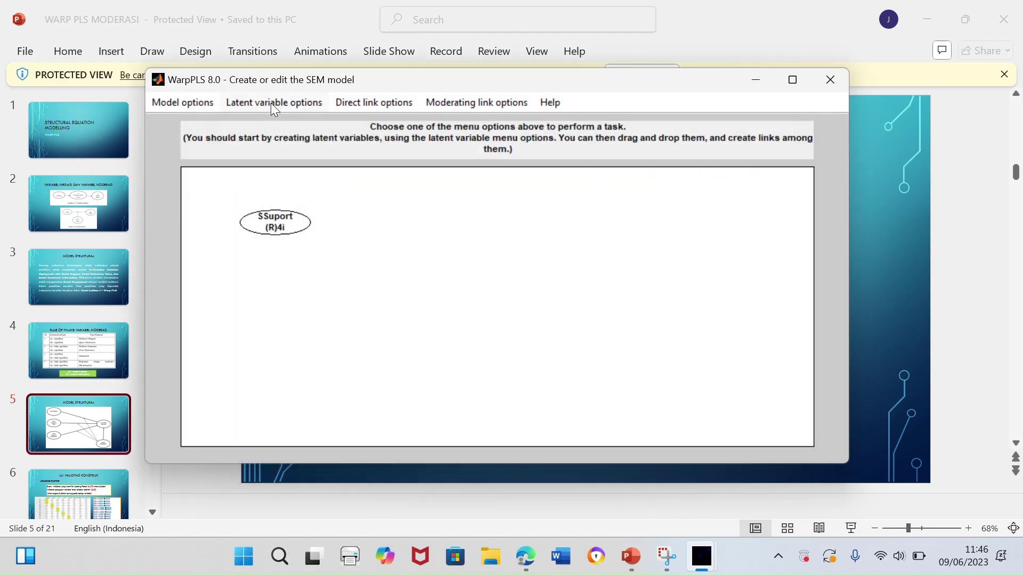
Create a second latent variable below SSuport and name it SCValue
click(271, 103)
click(276, 127)
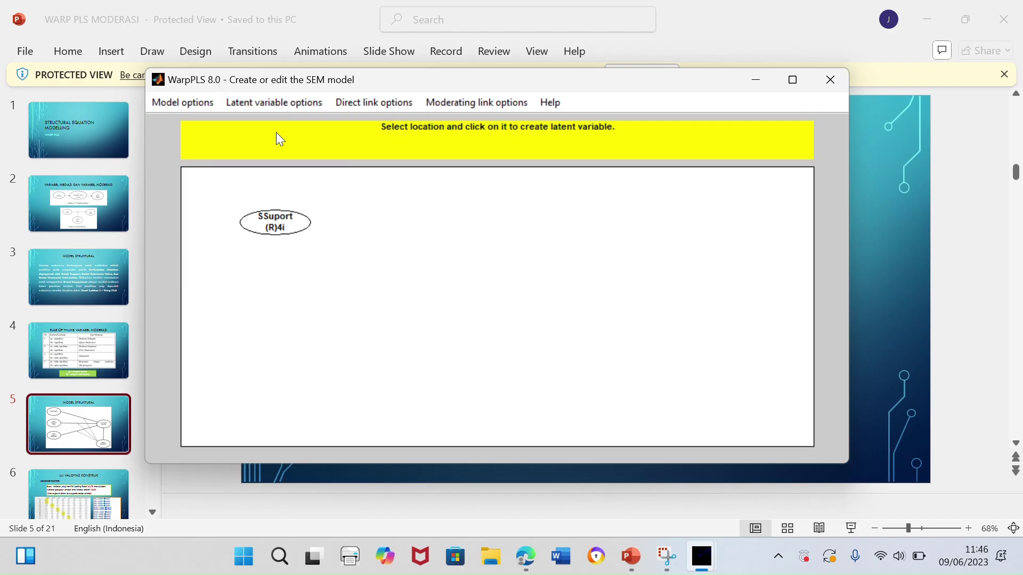
click(283, 293)
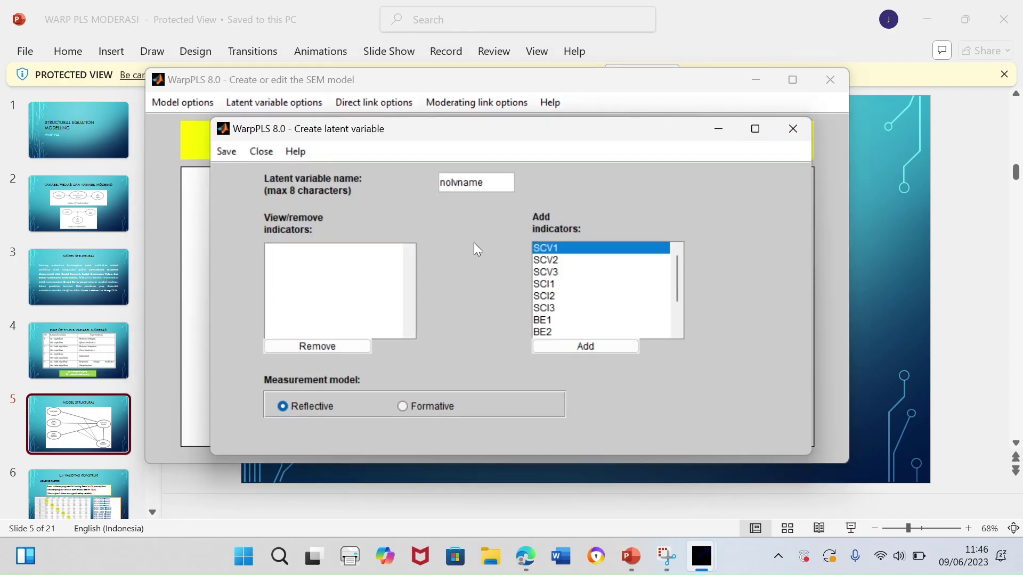
drag(506, 178, 415, 189)
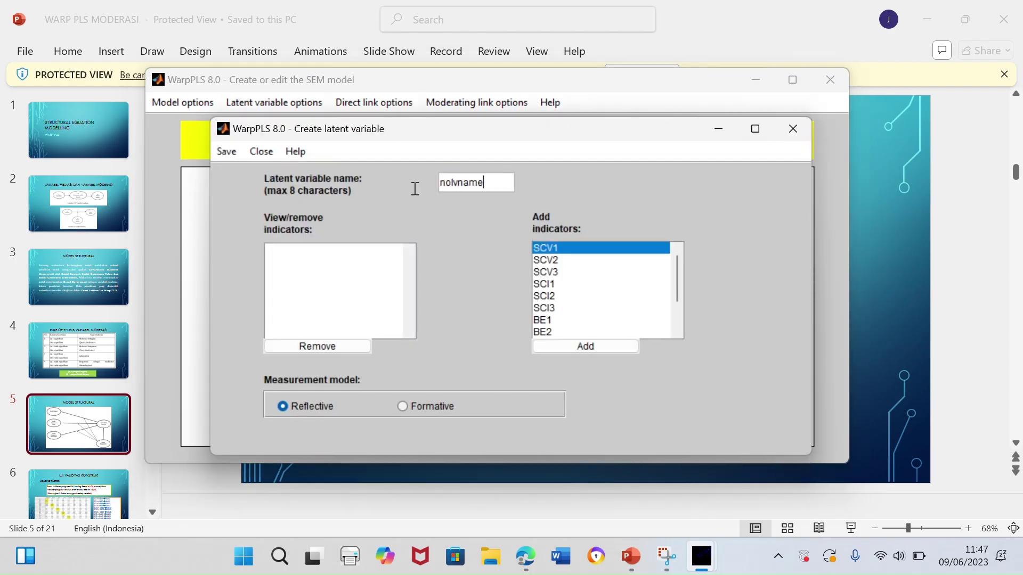
double_click(450, 186)
text(S)
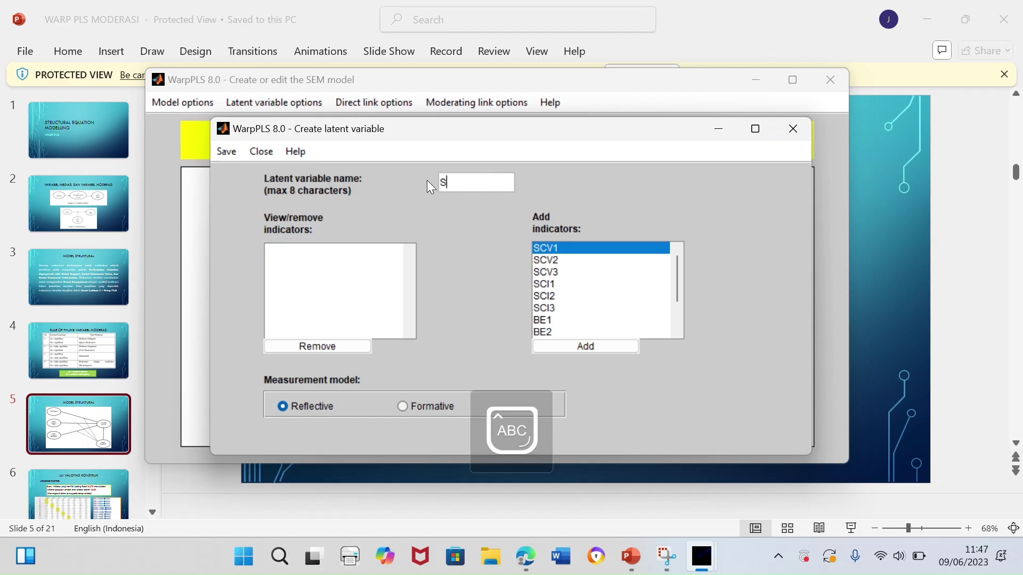
text(CValue)
Add indicators SCV1, SCV2 and SCV3 to SCValue and save the latent variable settings
click(608, 346)
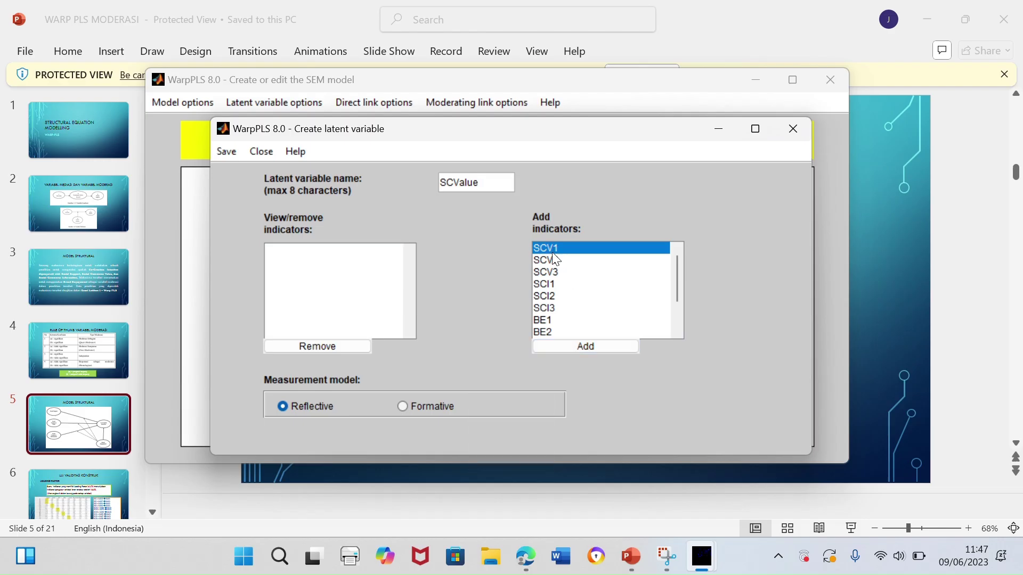
double_click(596, 345)
click(596, 345)
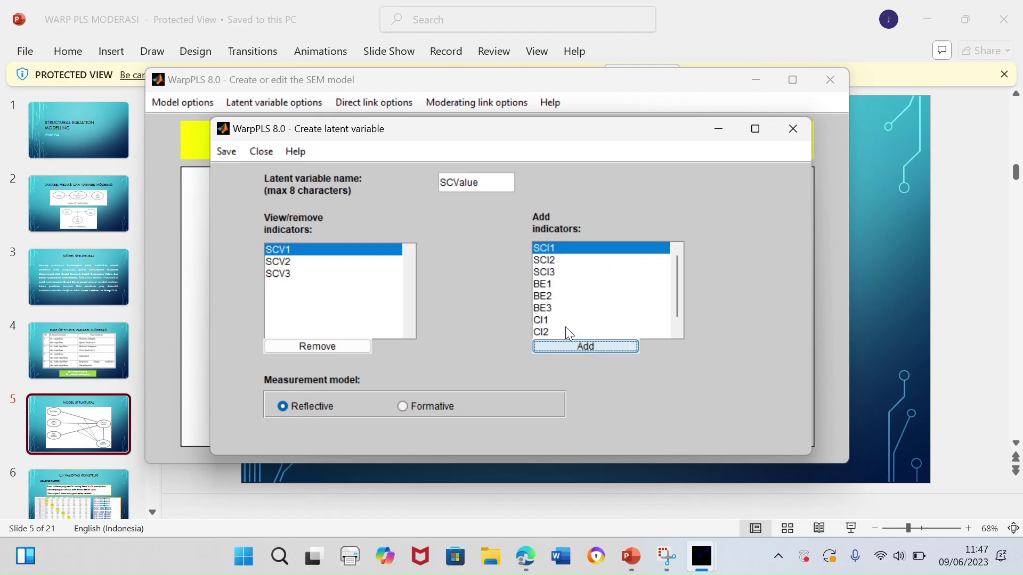
click(228, 152)
click(235, 172)
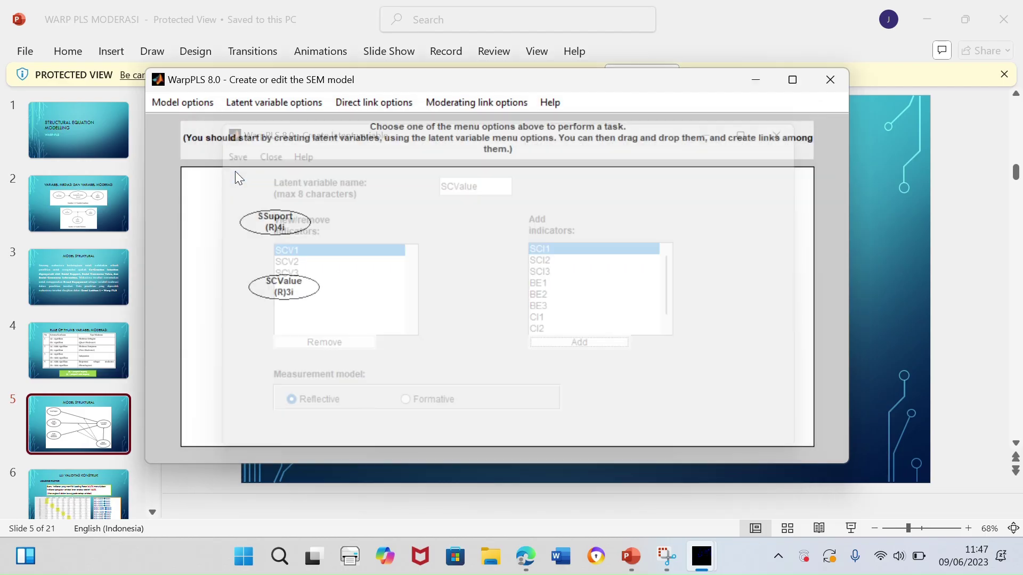
Create a third latent variable below SCValue and name it SCInf
click(281, 103)
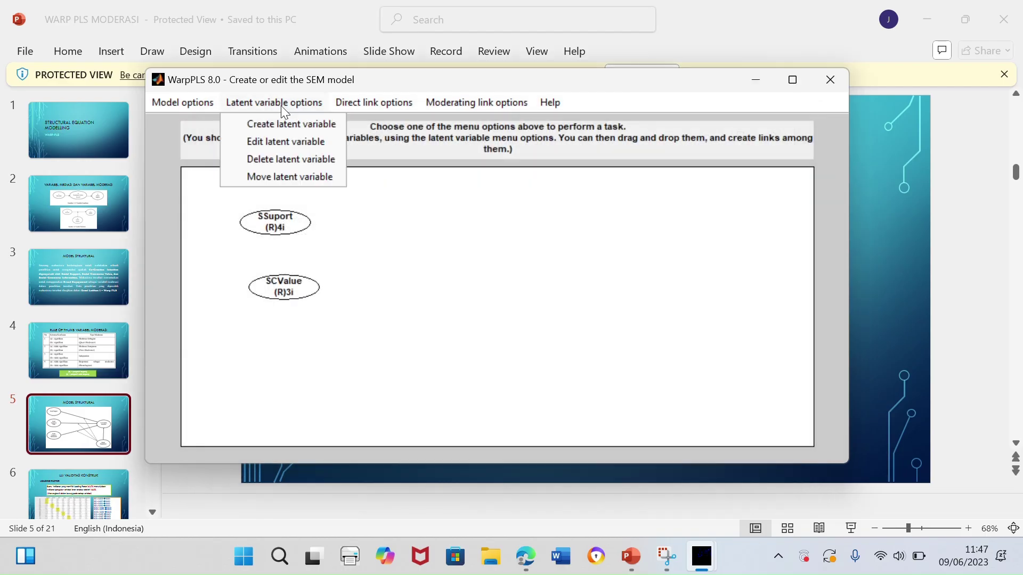
click(295, 130)
click(280, 348)
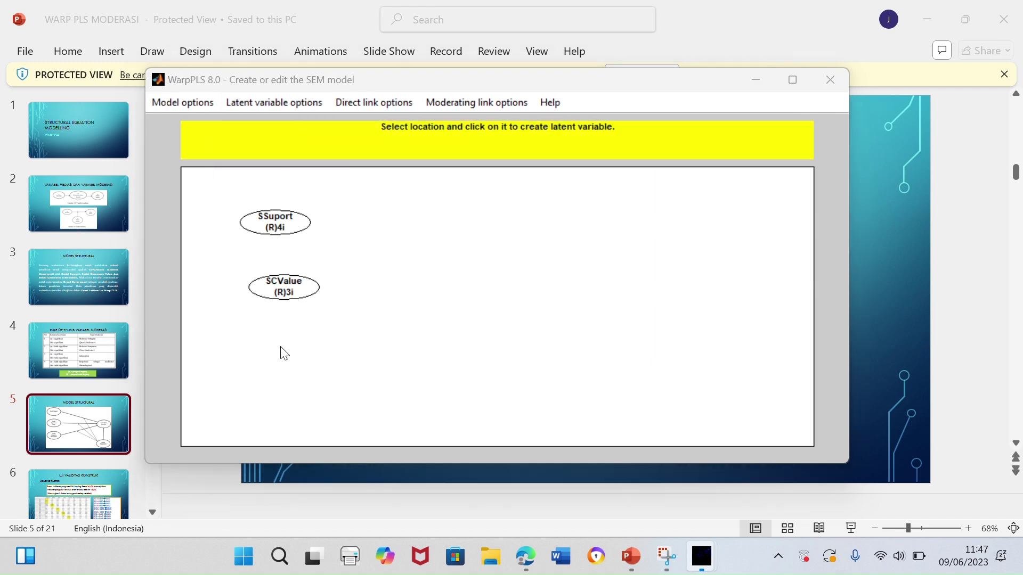
drag(498, 182, 425, 184)
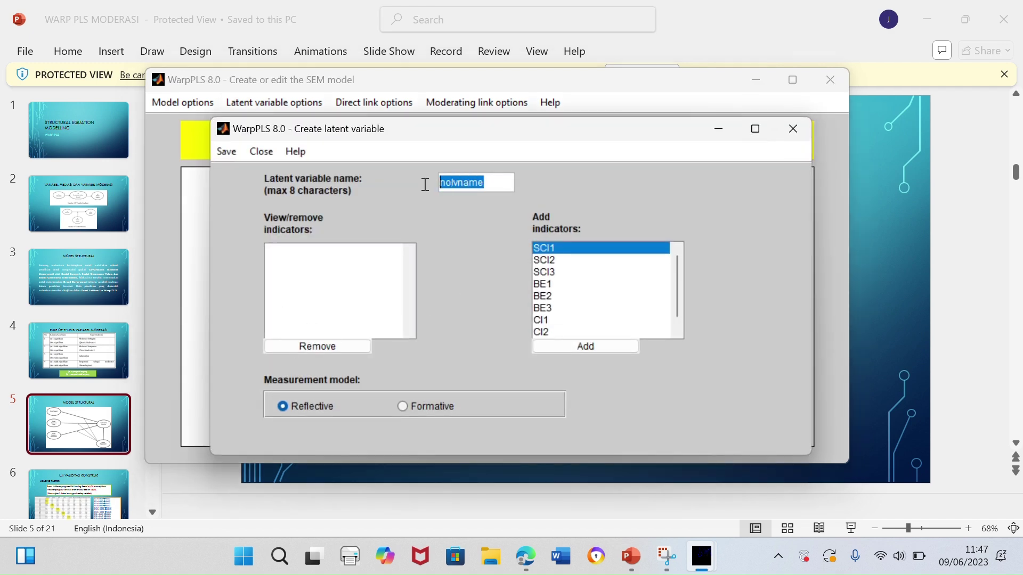
key(Caps_Lock)
text(S)
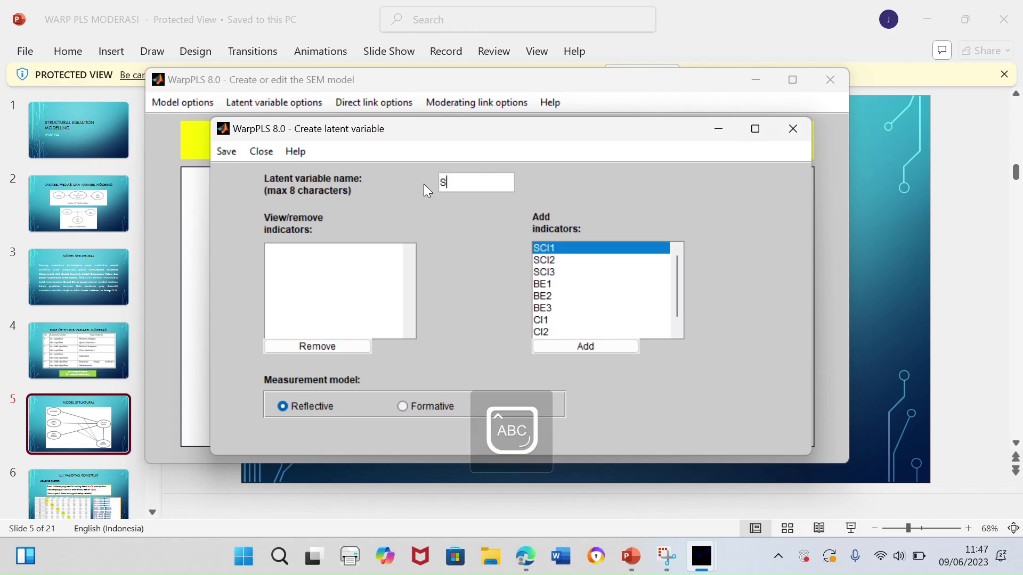
text(C)
key(Caps_Lock)
text(nf)
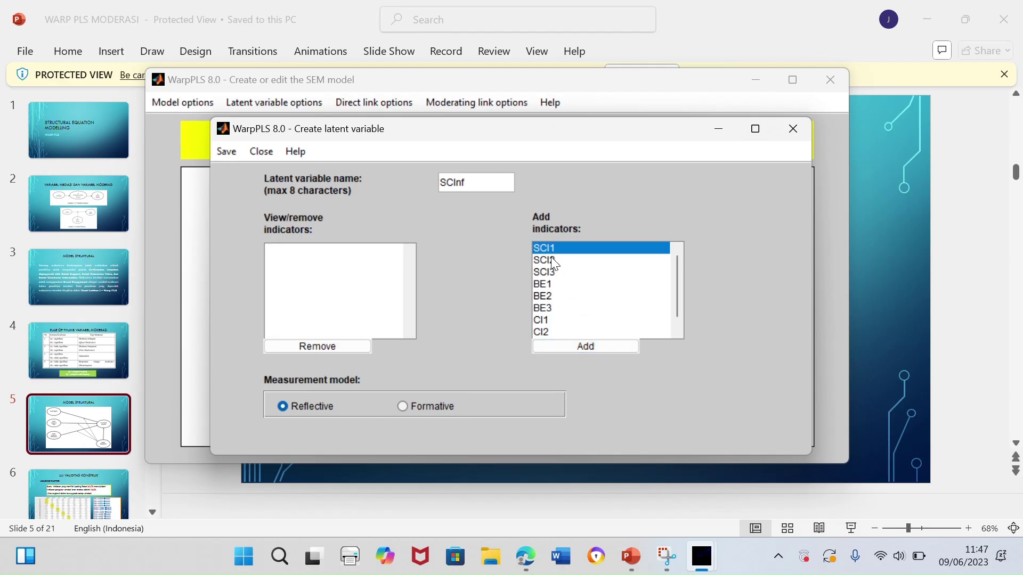
Add indicators SCI1, SCI2 and SCI3 to SCInf and save the latent variable settings
click(598, 344)
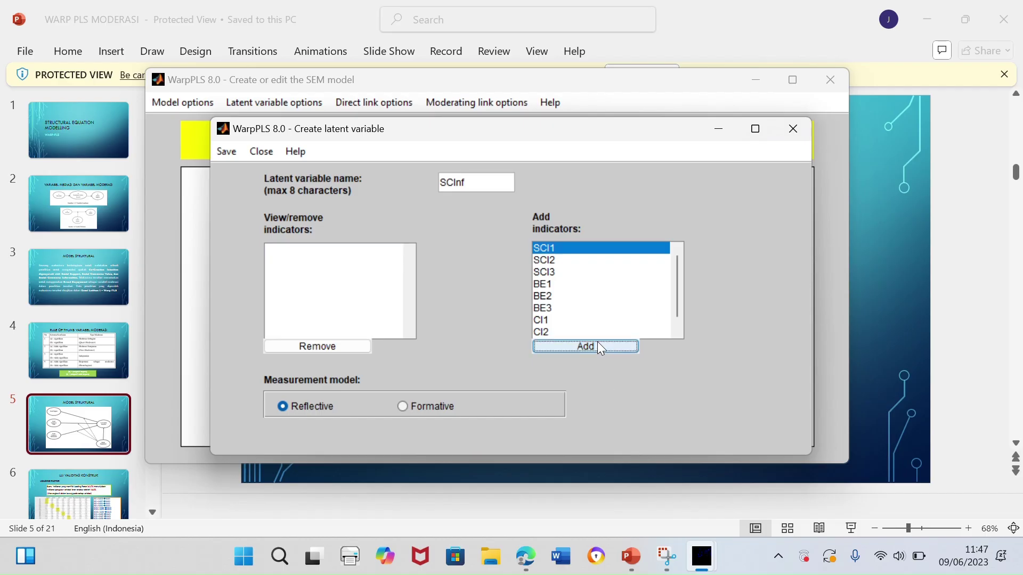
click(598, 343)
click(598, 346)
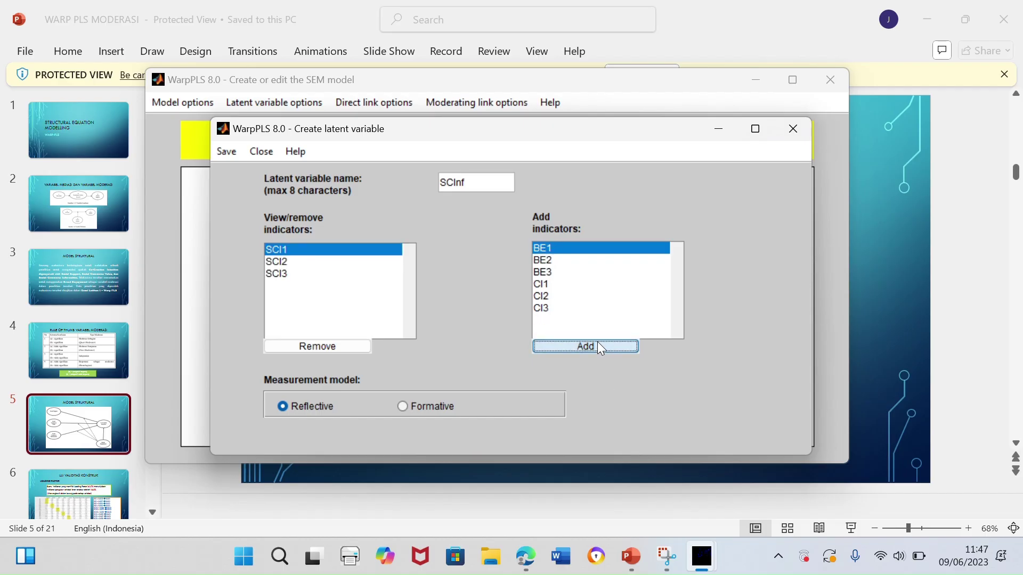
click(229, 151)
click(242, 170)
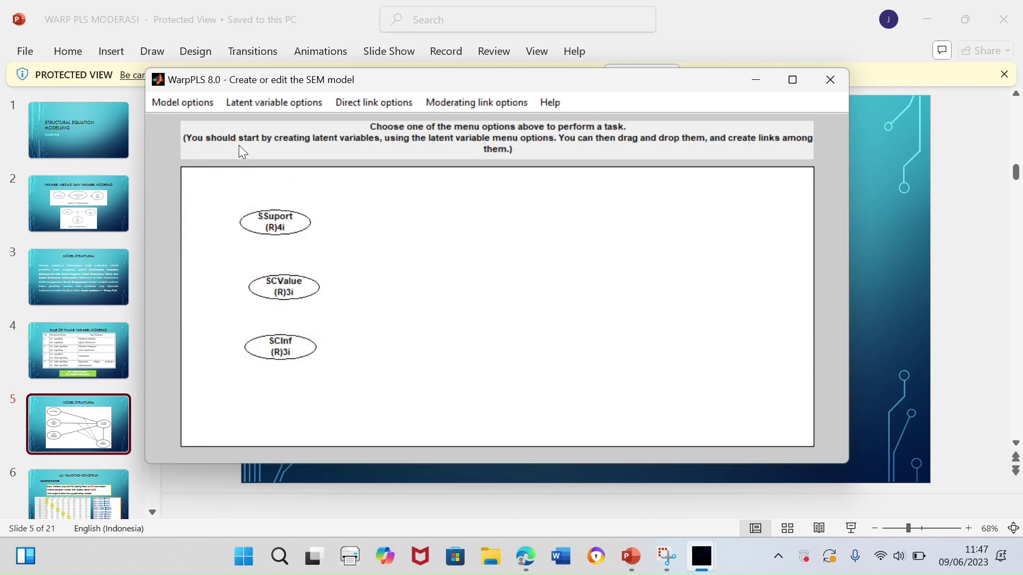
Create a latent variable well to the right of SCValue on the model canvas and name it BEng
click(237, 107)
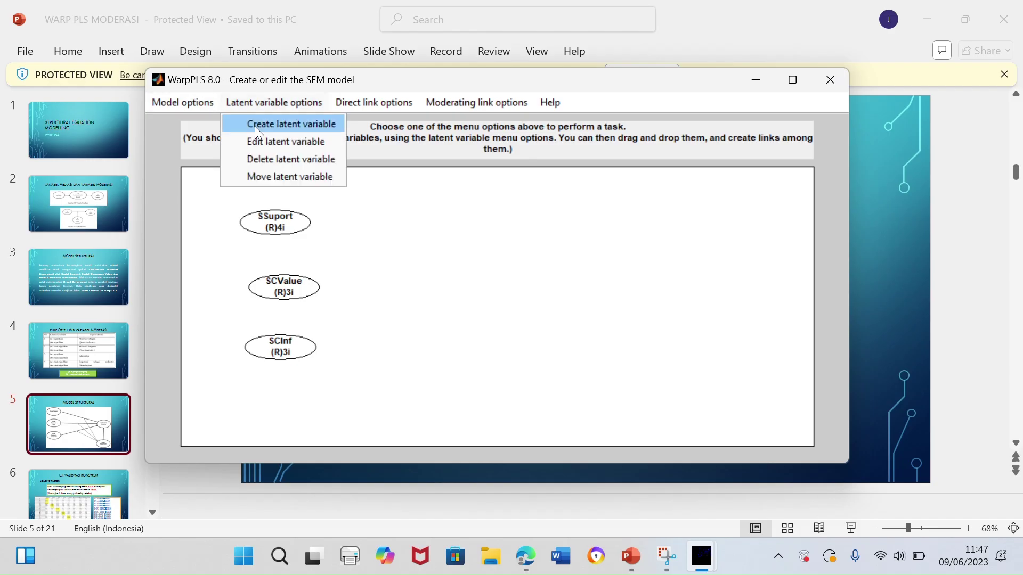
click(301, 125)
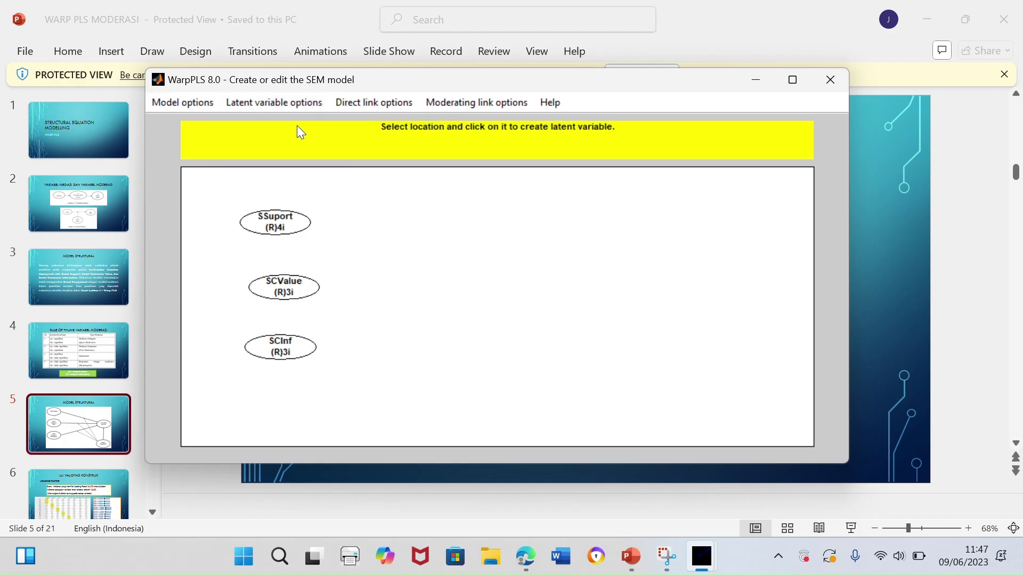
click(552, 286)
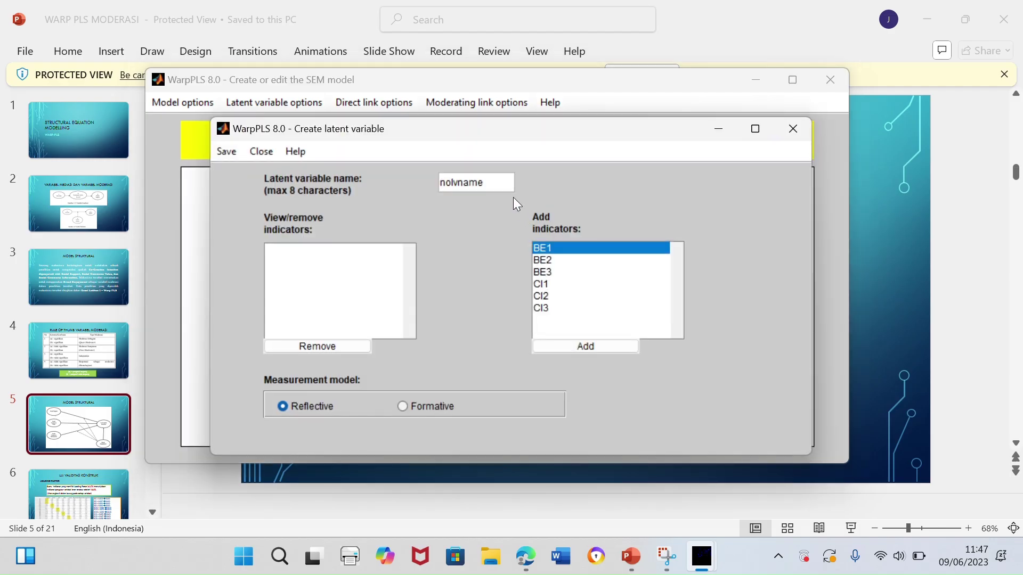
drag(482, 182, 438, 183)
key(Caps_Lock)
text(B)
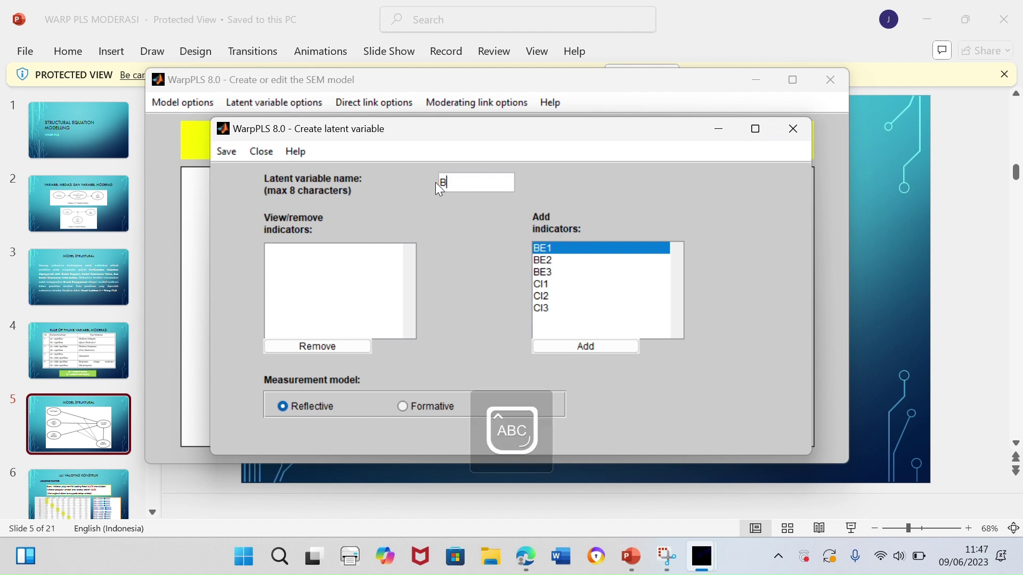
key(Caps_Lock)
text(e)
key(BackSpace)
key(Caps_Lock)
text(E)
key(Caps_Lock)
Add indicators BE1, BE2 and BE3 to BEng and save the latent variable settings
double_click(623, 350)
click(622, 346)
click(224, 153)
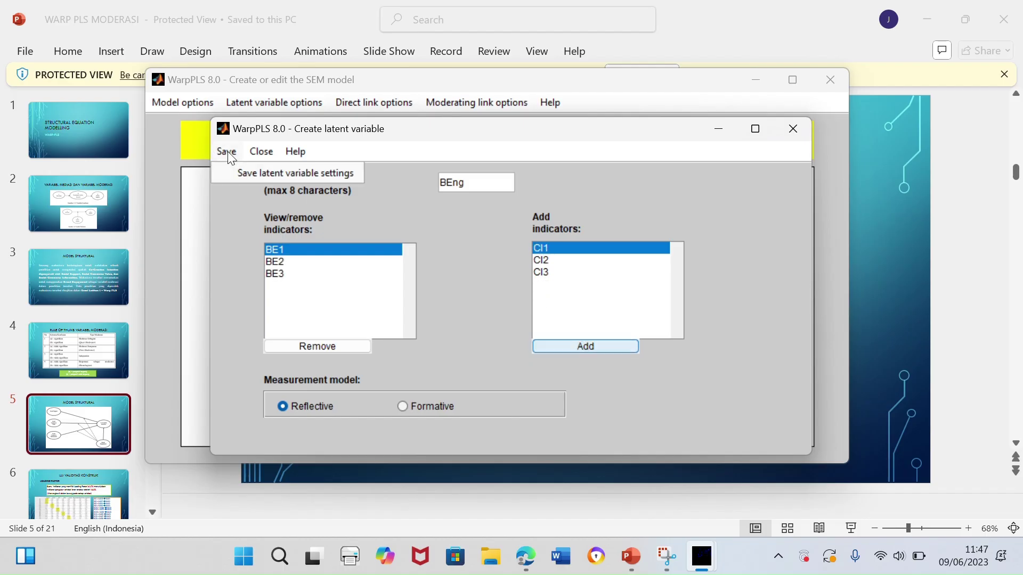
click(247, 170)
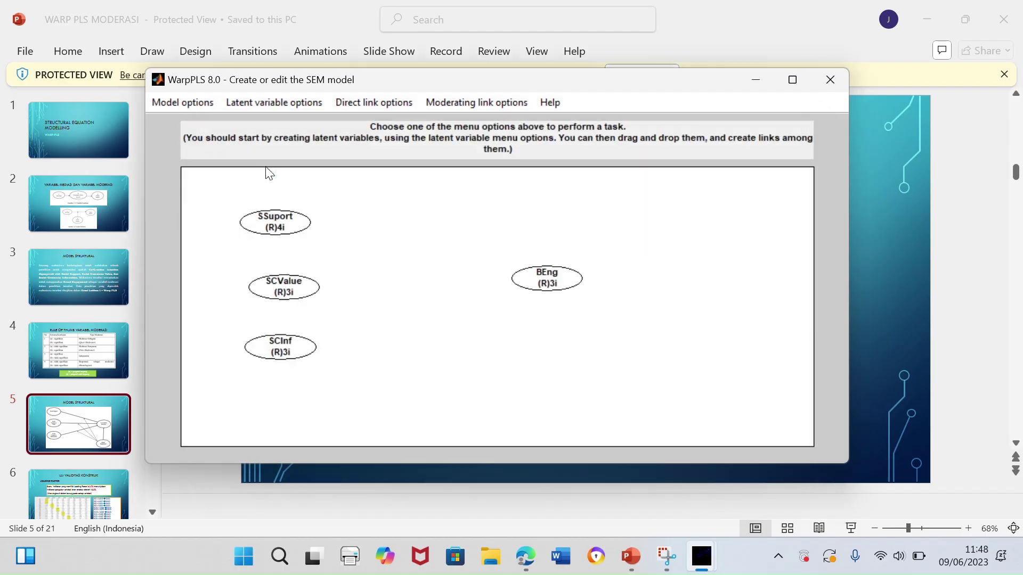
Move the BEng latent variable down on the model canvas to slightly below the level of SCInf
click(304, 103)
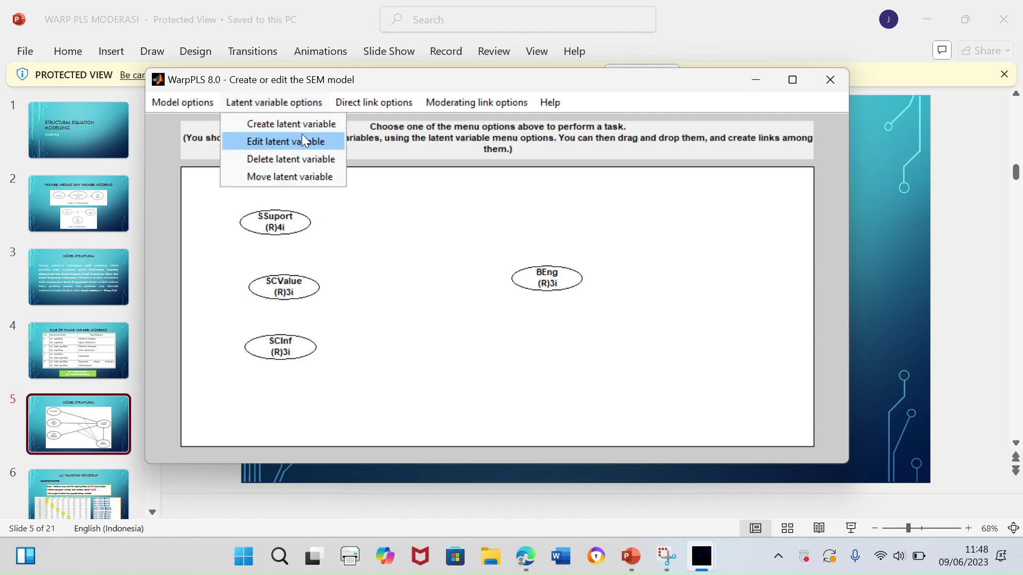
click(290, 175)
click(557, 282)
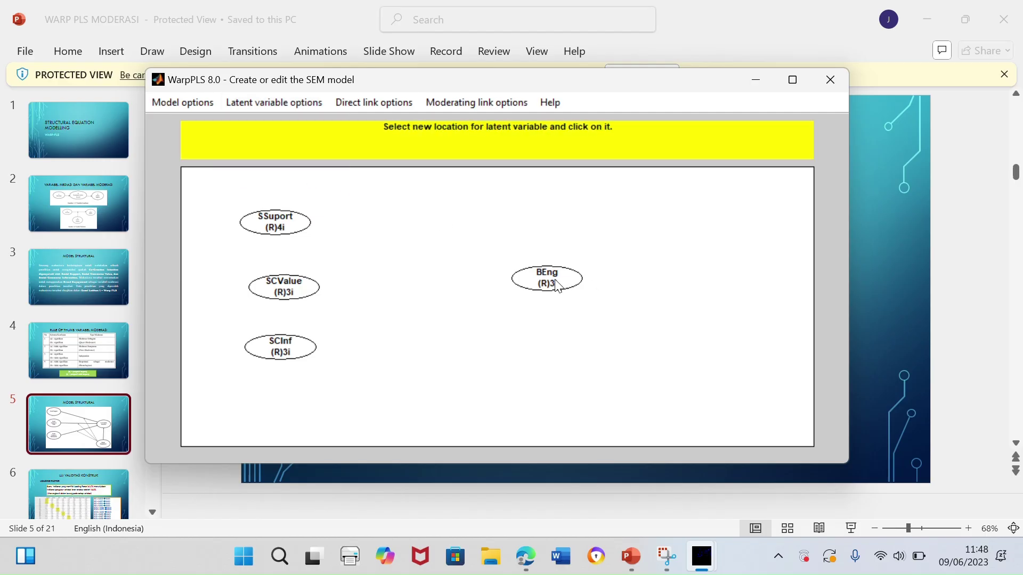
click(530, 315)
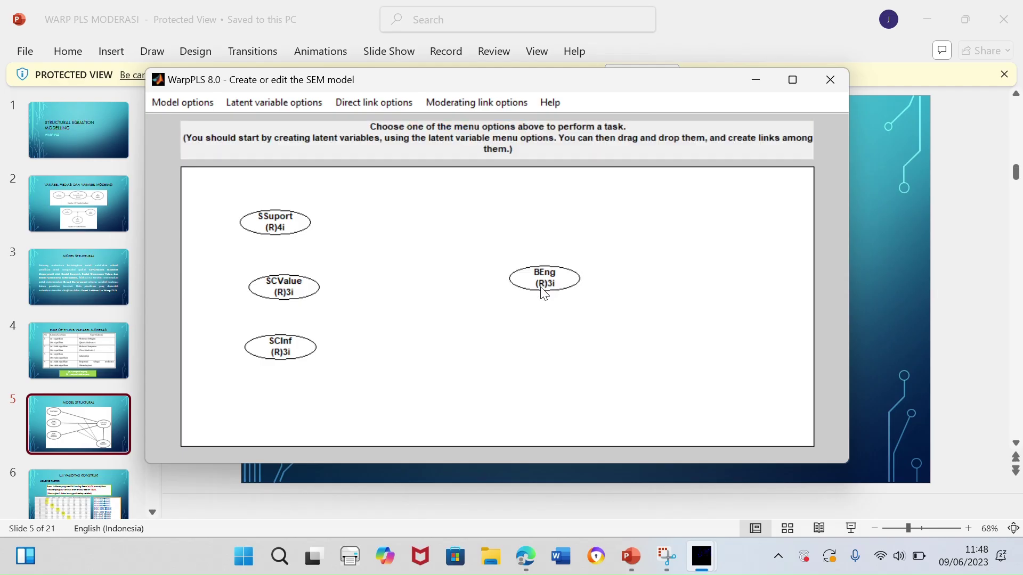
drag(543, 281, 509, 373)
Create a latent variable above and to the right of BEng and name it CoCreat
click(299, 105)
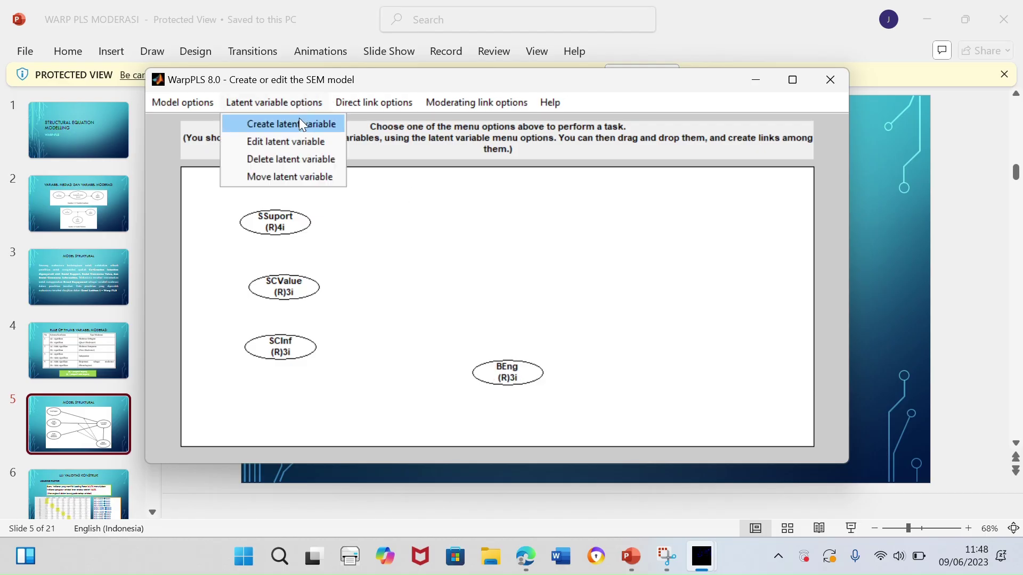
click(302, 124)
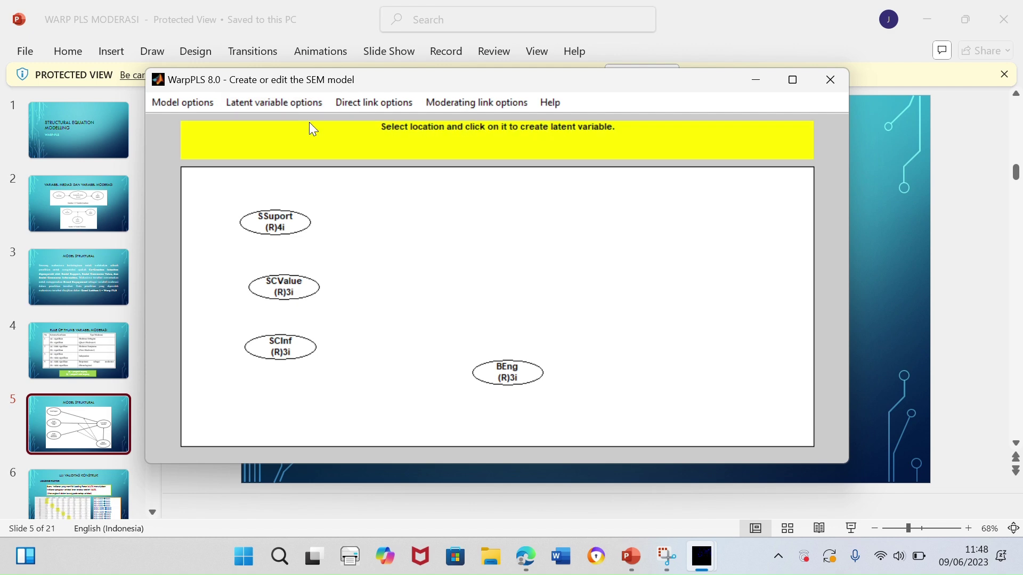
click(570, 280)
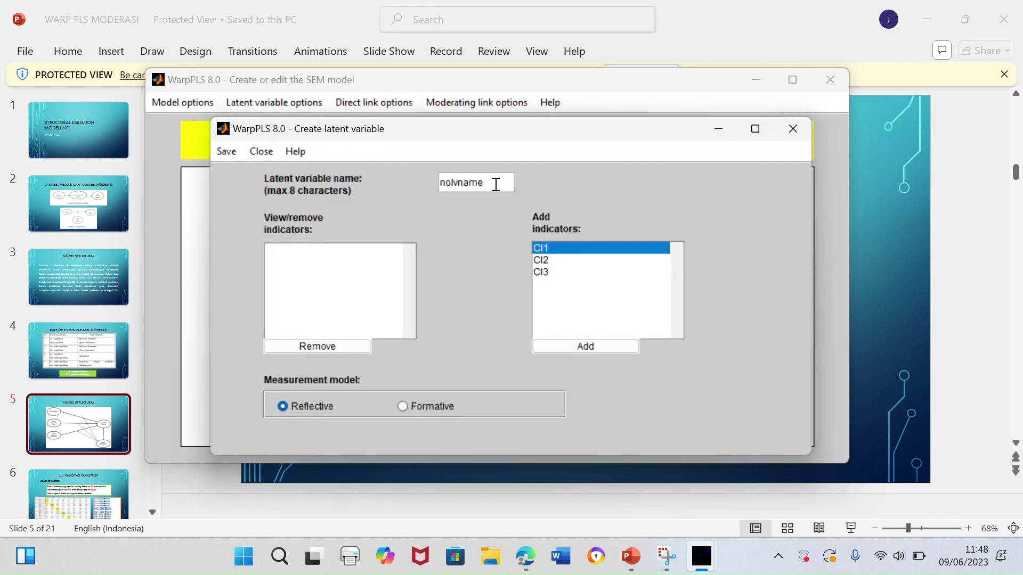
drag(496, 185, 405, 183)
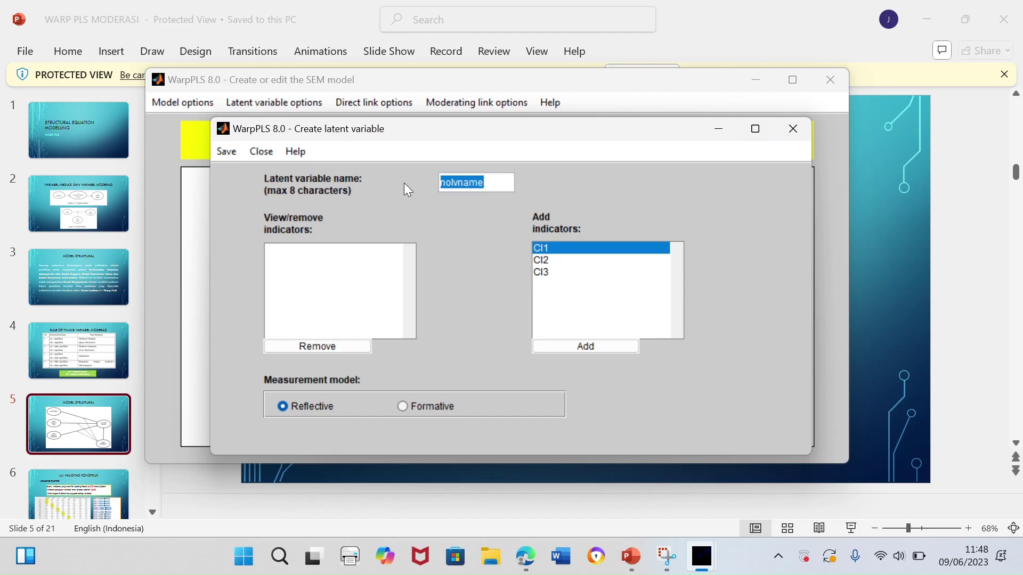
text(CoC)
key(Caps_Lock)
text(reat)
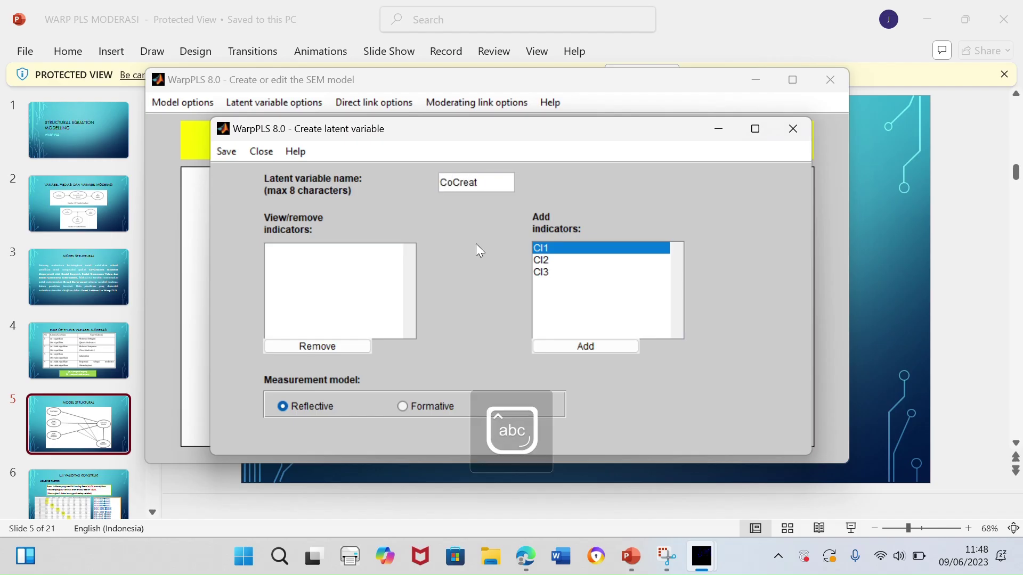
Add indicators CI1, CI2 and CI3 to CoCreat and save the latent variable settings
click(597, 347)
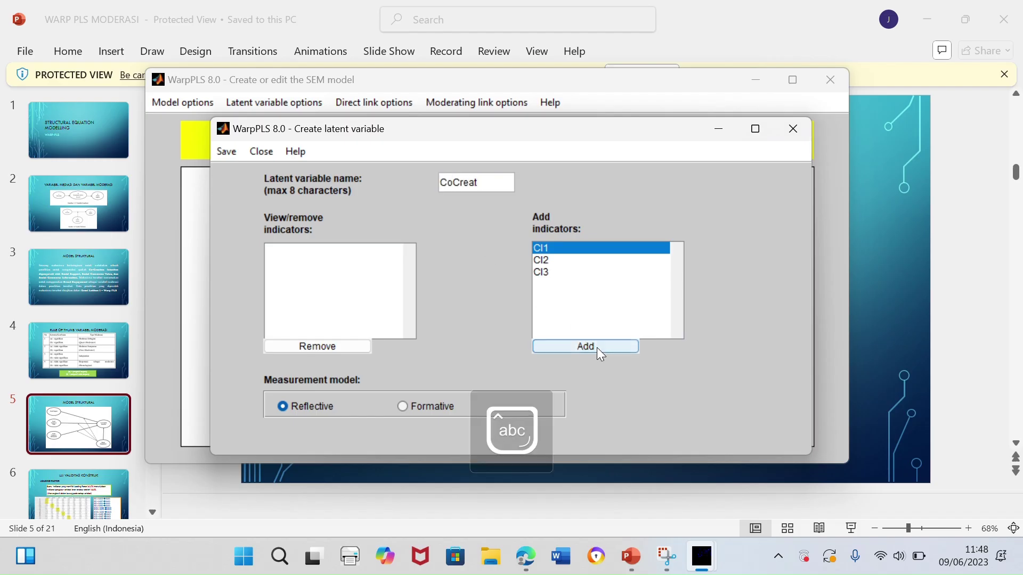
click(227, 152)
click(251, 173)
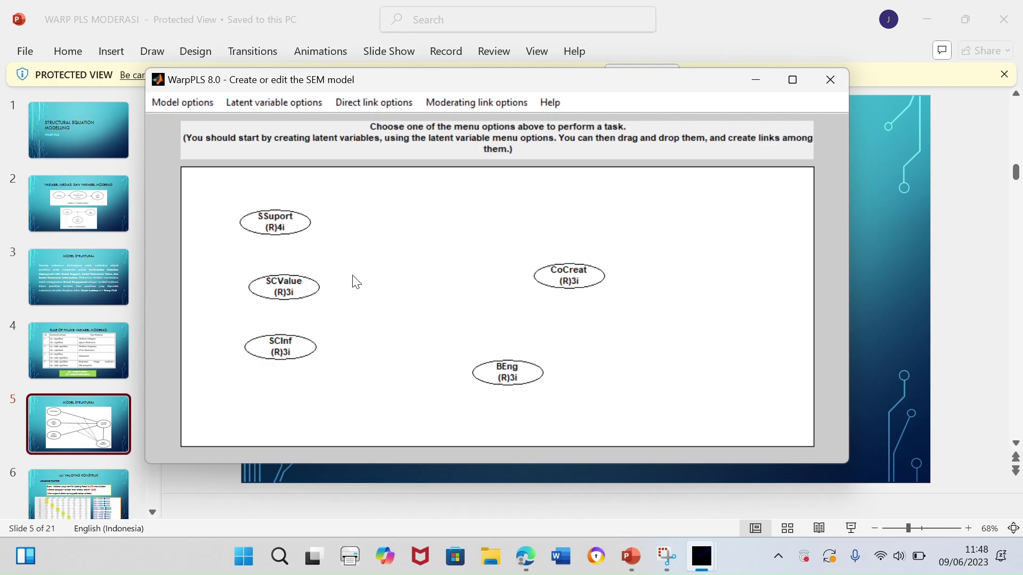
Create direct links from SSuport to CoCreat and from SCValue to CoCreat
click(390, 102)
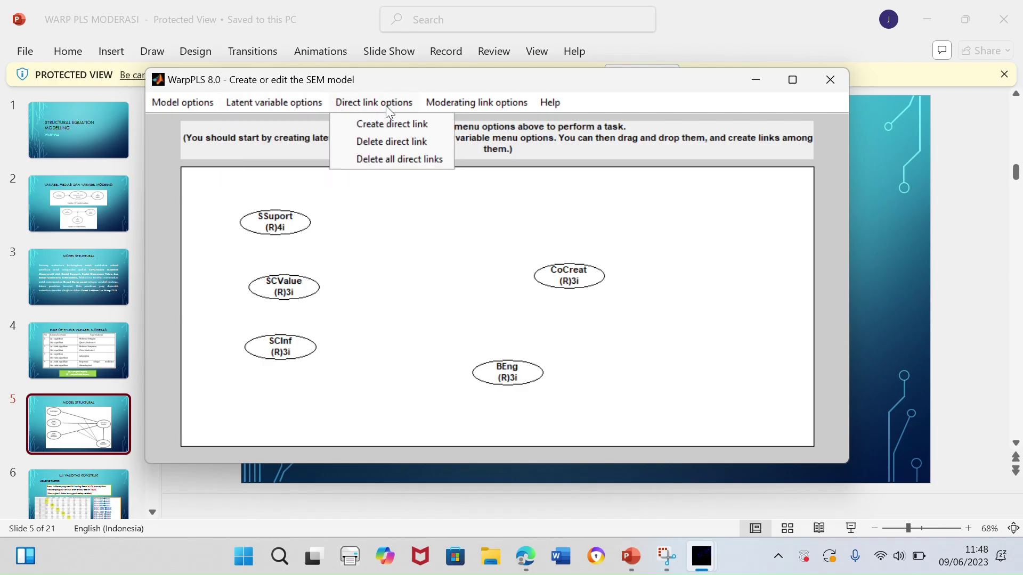
click(385, 124)
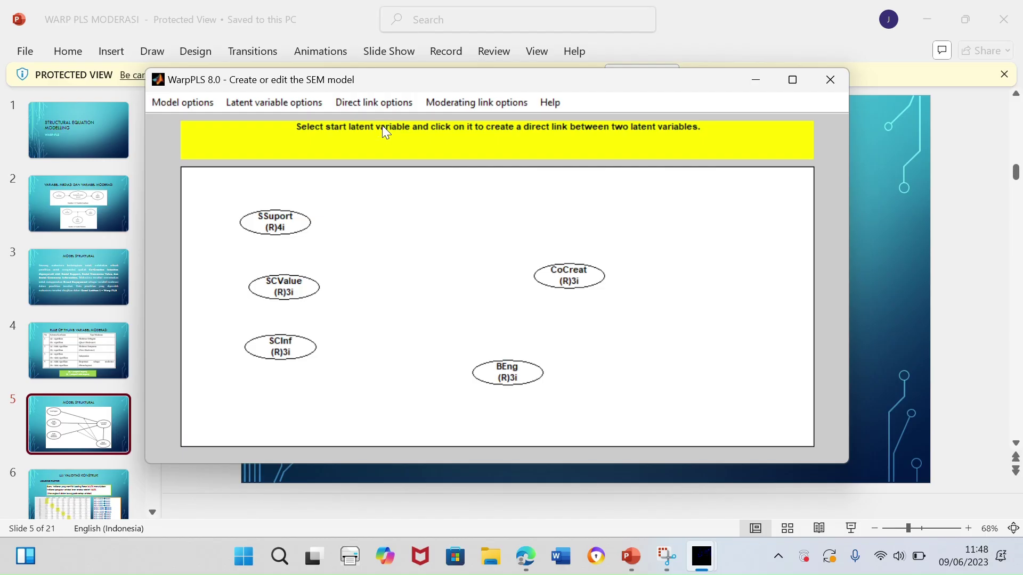
click(273, 223)
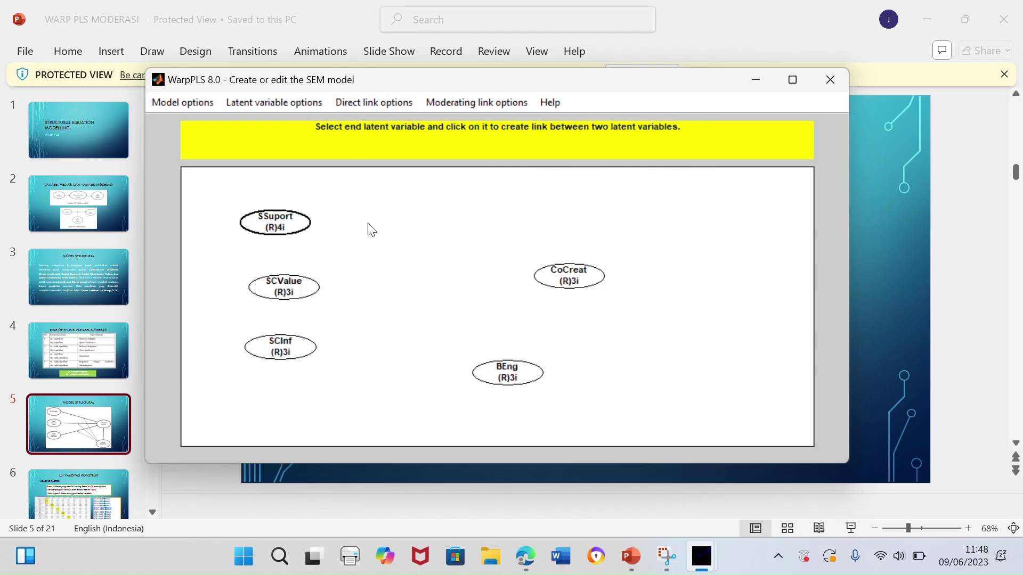
click(586, 278)
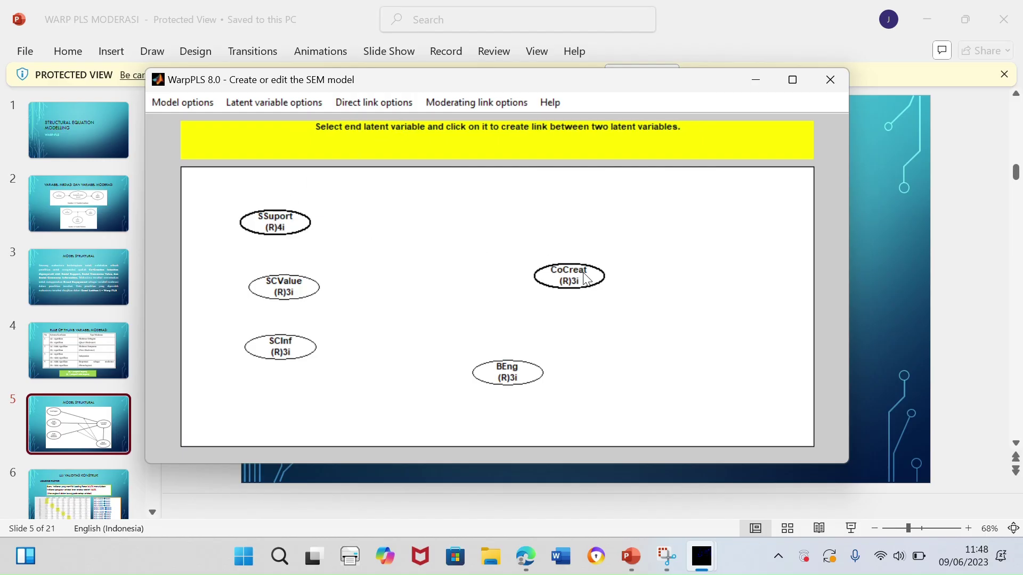
click(375, 103)
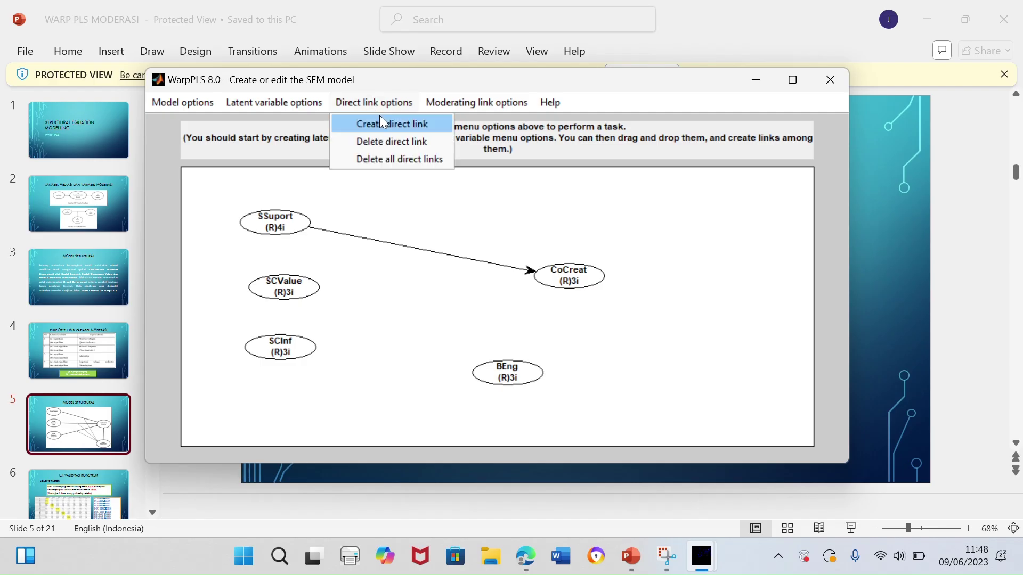
click(379, 119)
click(284, 295)
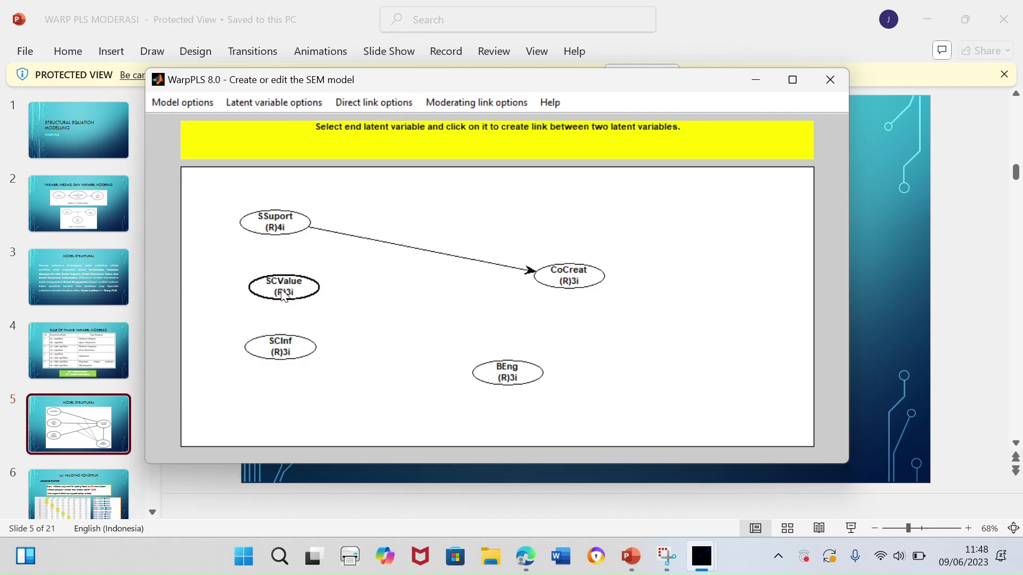
click(589, 273)
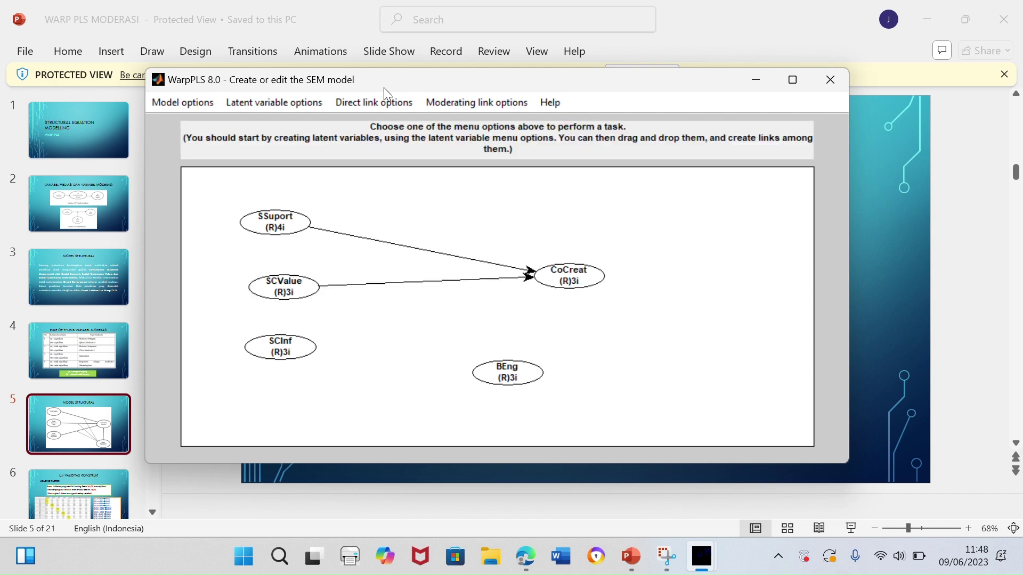
Create direct links from SCInf to CoCreat and from BEng to CoCreat
click(379, 102)
click(383, 120)
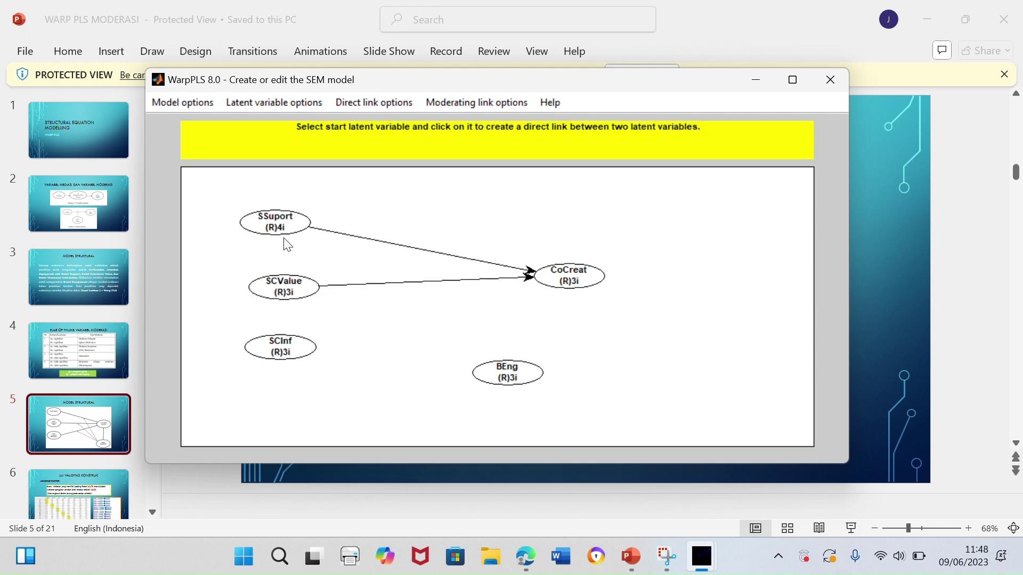
click(288, 355)
click(572, 284)
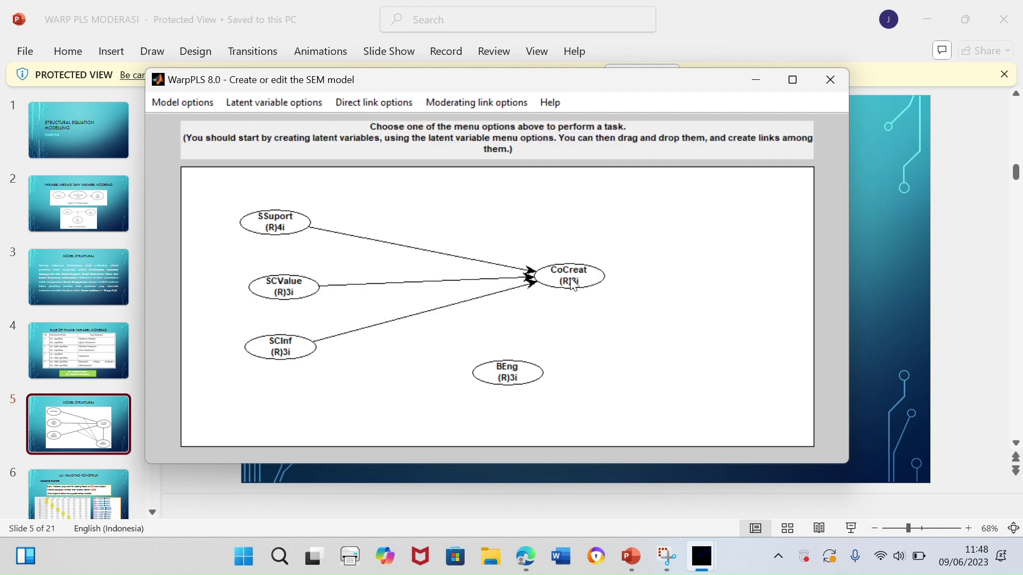
click(382, 103)
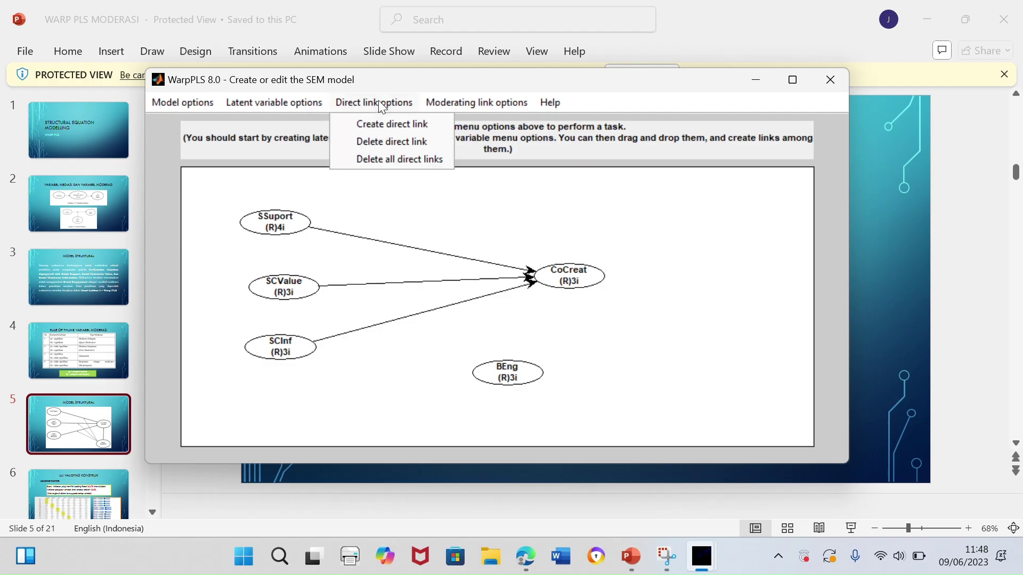
click(403, 125)
click(512, 369)
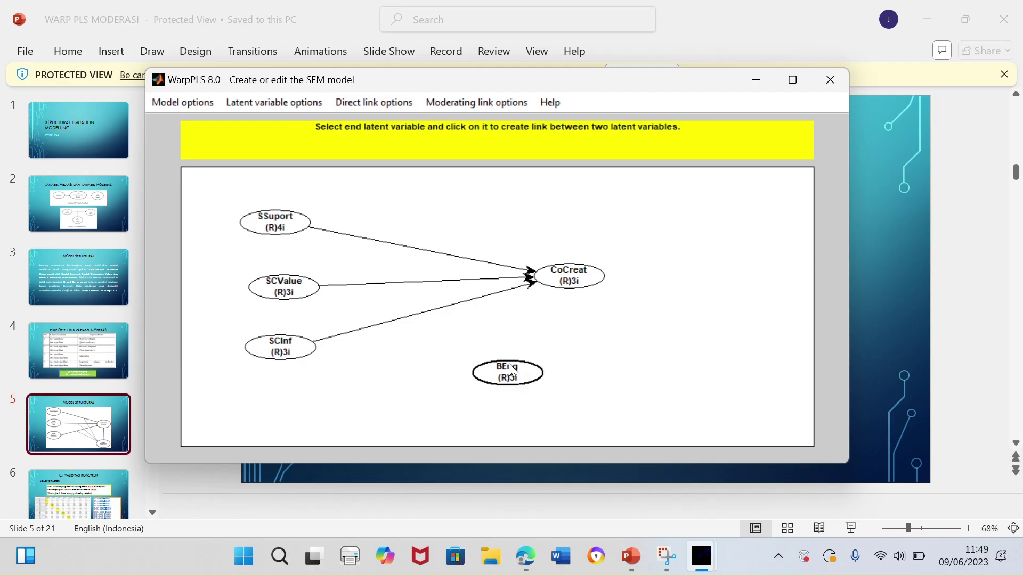
click(575, 275)
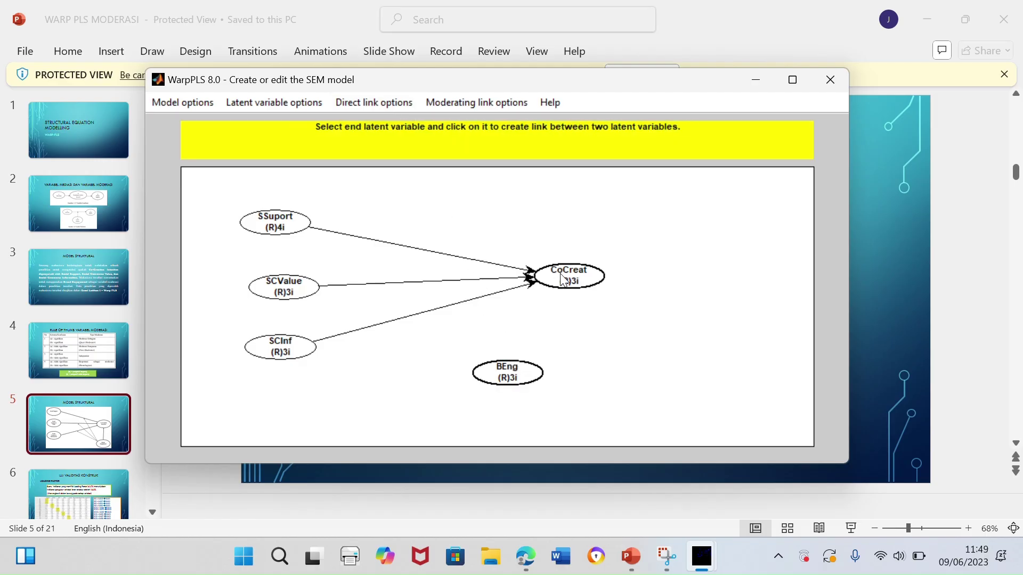
Check the structural model slide in PowerPoint and, back in WarpPLS, create a moderating link from BEng to the SSuport–CoCreat link
click(972, 218)
mouse_move(712, 569)
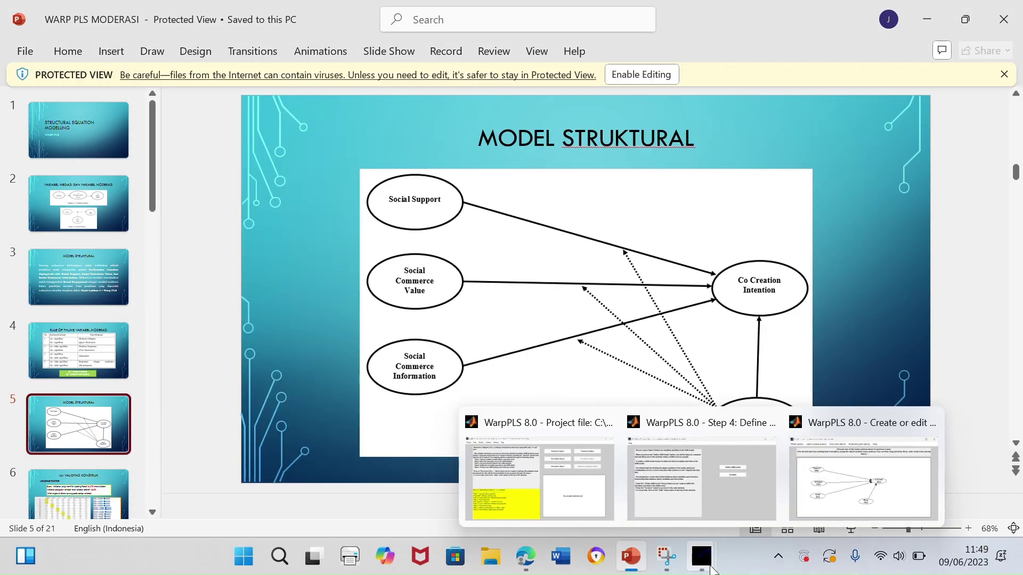
click(878, 443)
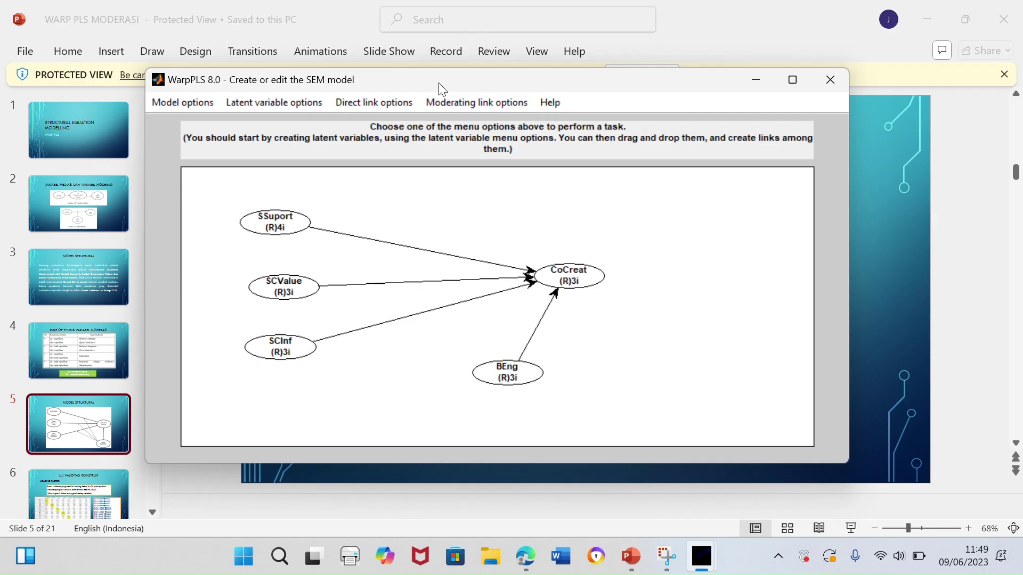
click(504, 103)
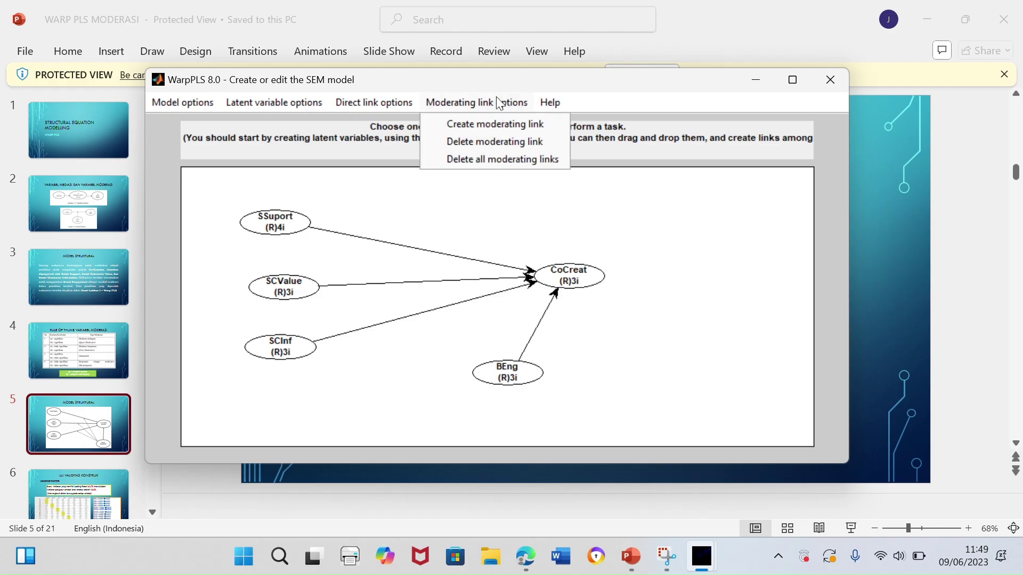
click(516, 129)
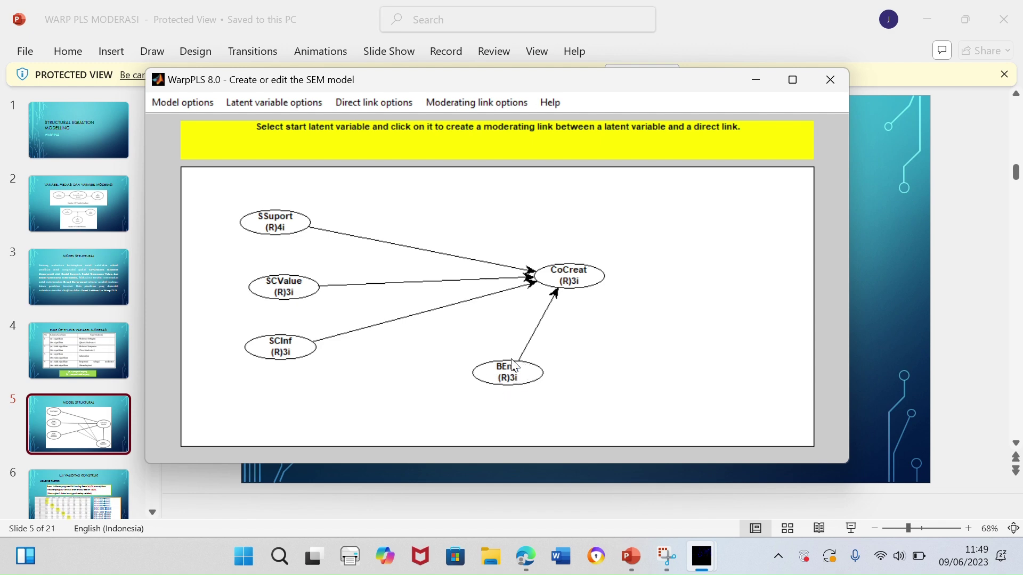
click(512, 373)
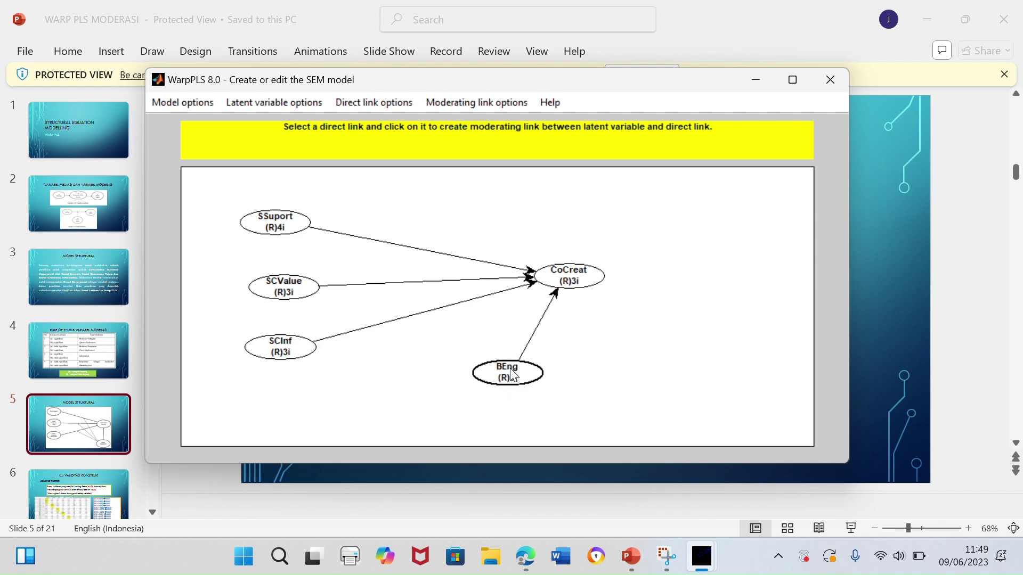
click(439, 259)
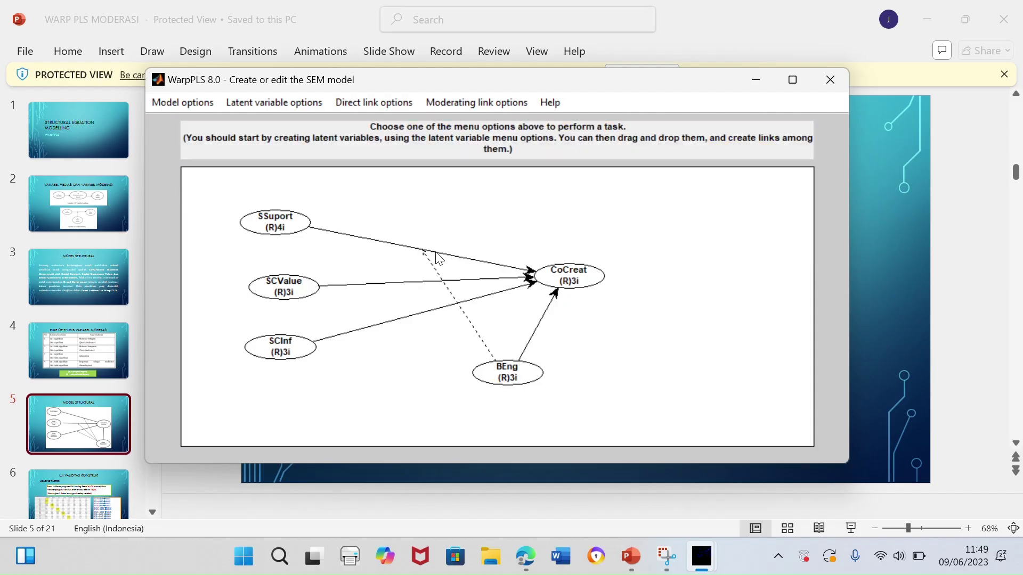
Create moderating links from BEng to the SCValue–CoCreat link and to the SCInf–CoCreat link
click(478, 102)
click(485, 125)
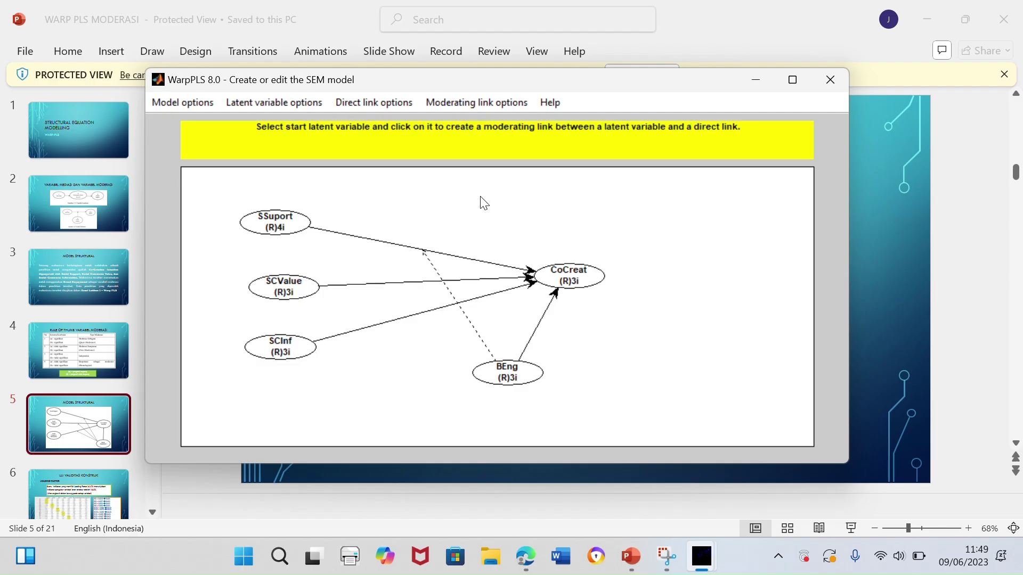
click(515, 364)
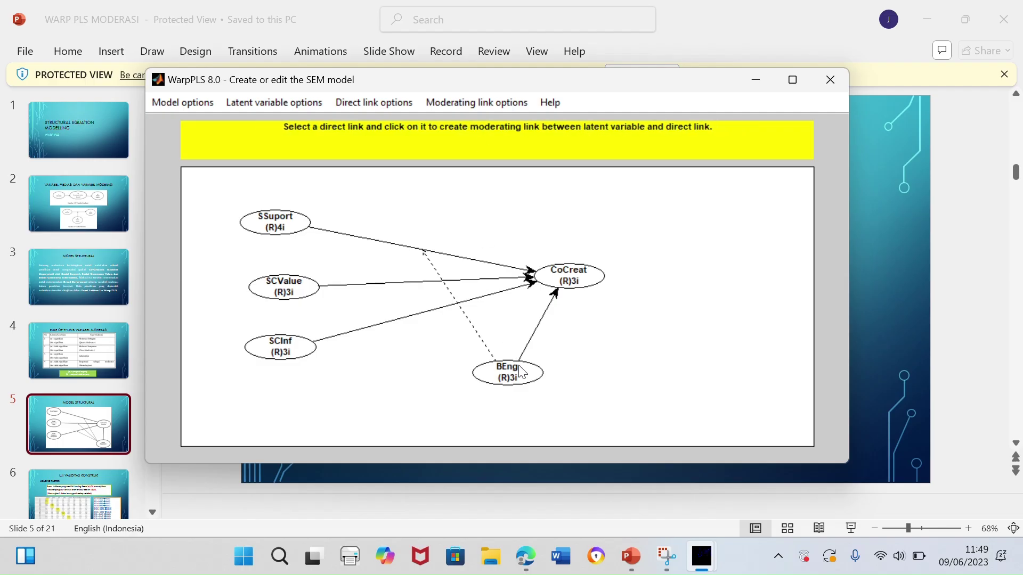
click(413, 282)
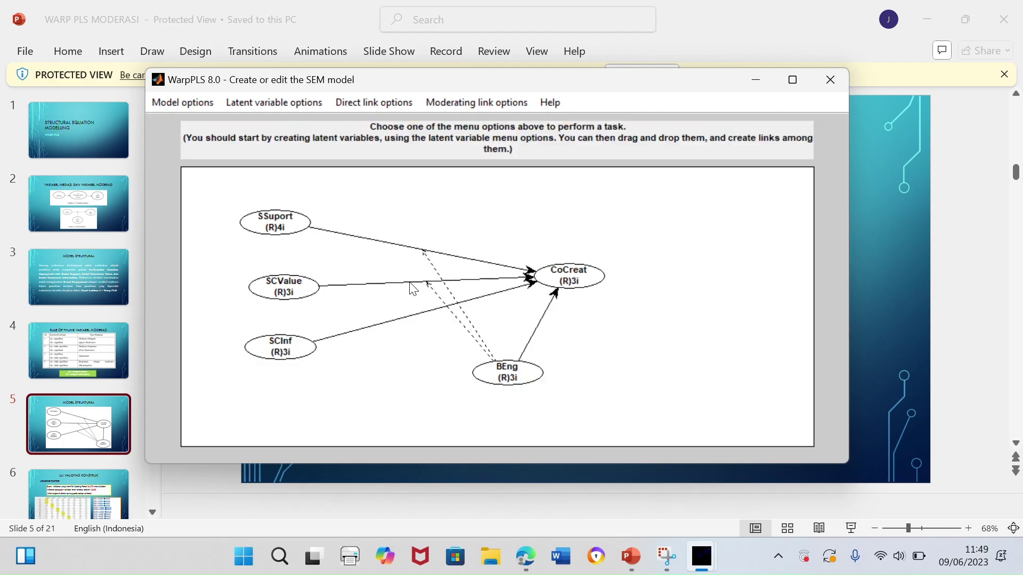
click(472, 102)
click(478, 124)
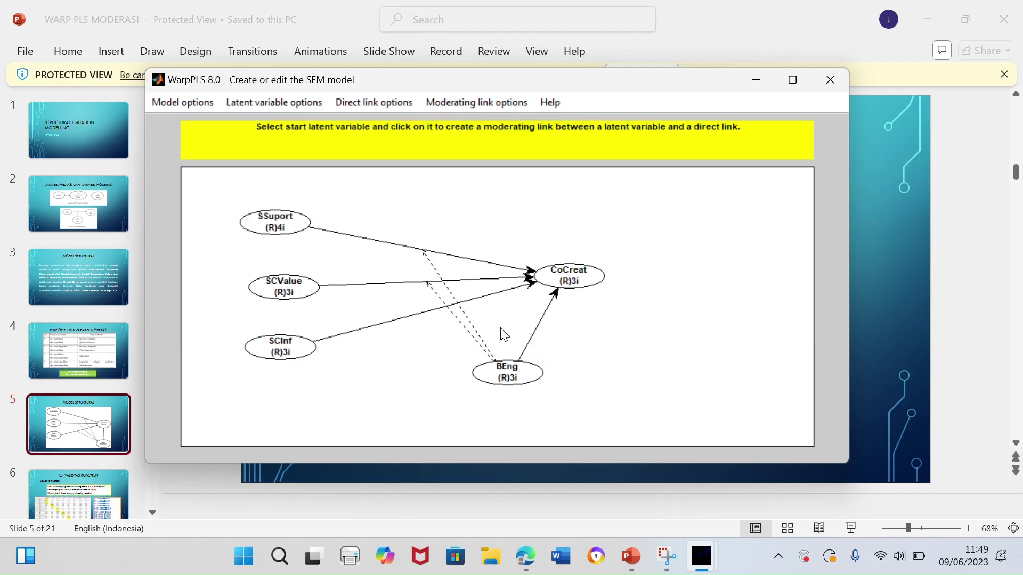
click(514, 369)
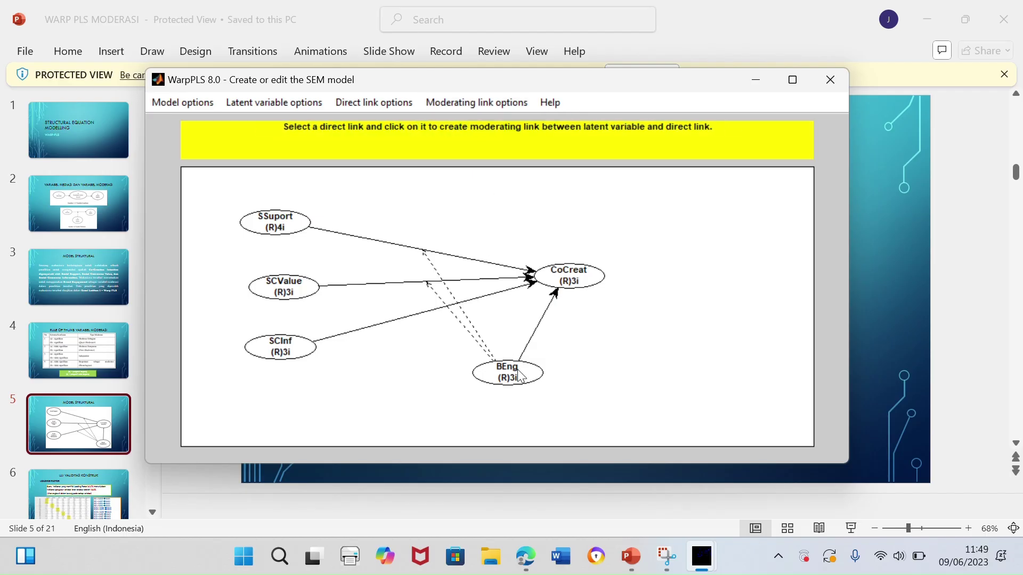
click(424, 321)
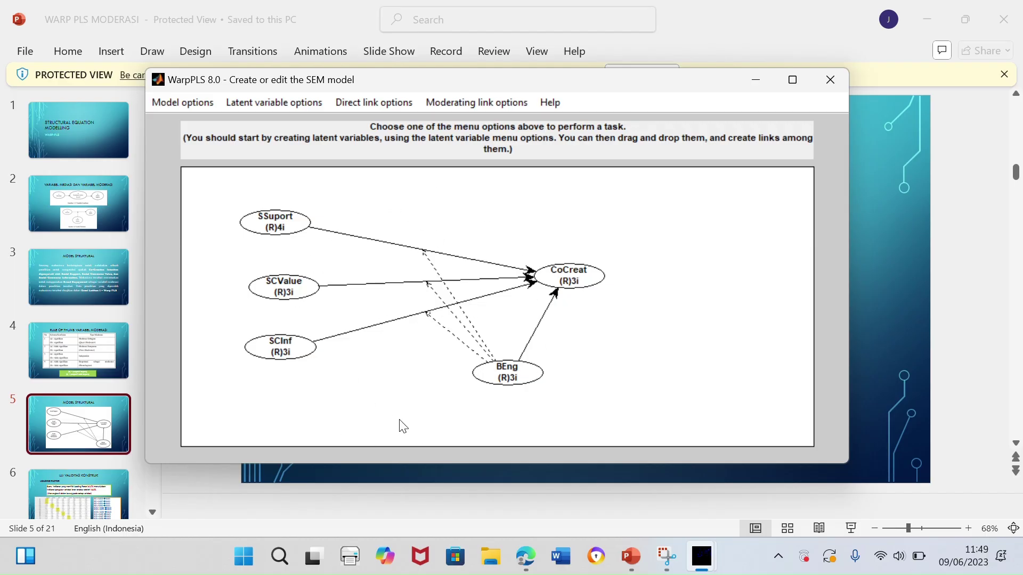
Save the SEM model, close the model editor and return to the main WarpPLS window
click(191, 110)
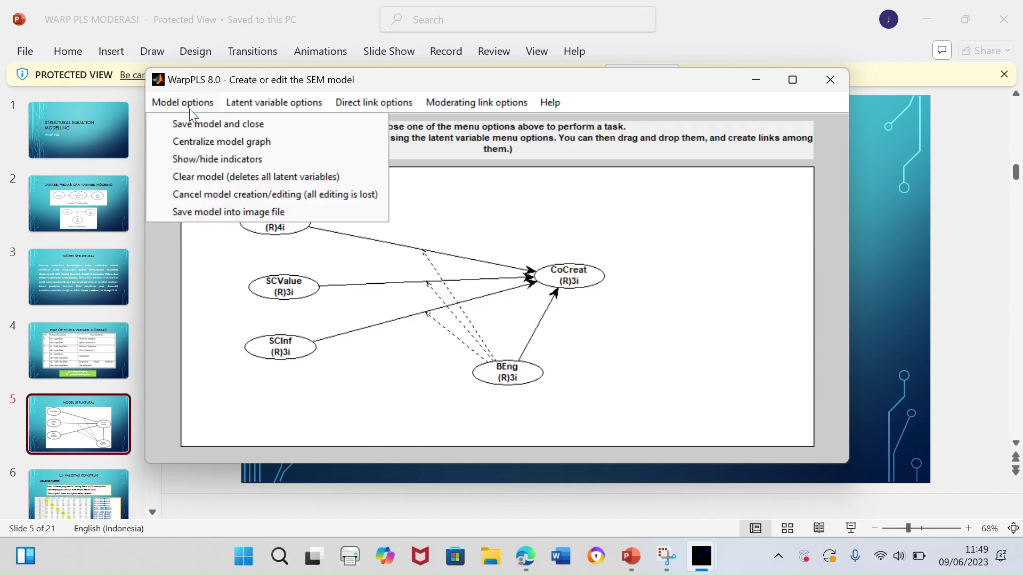
click(211, 128)
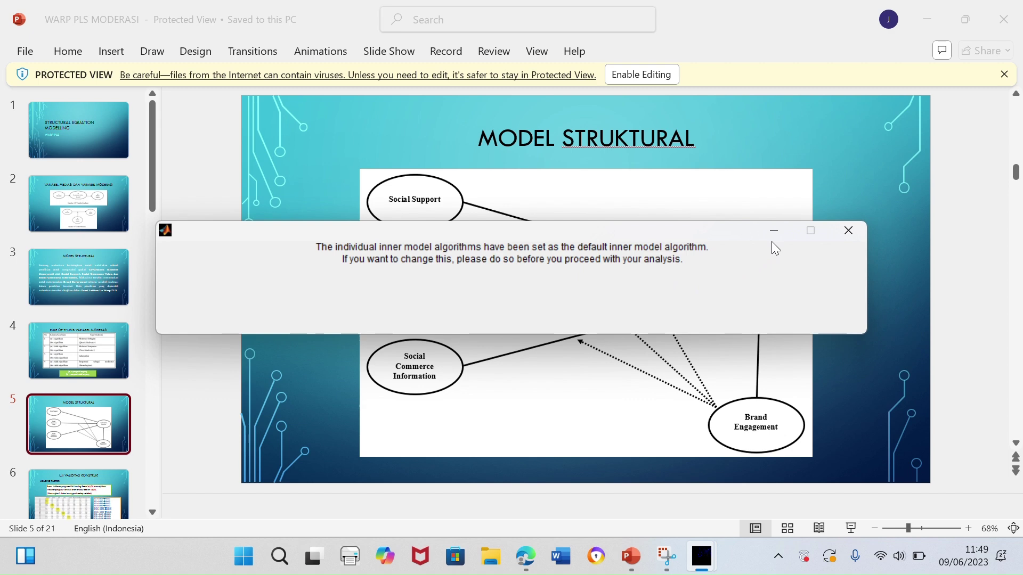
click(772, 230)
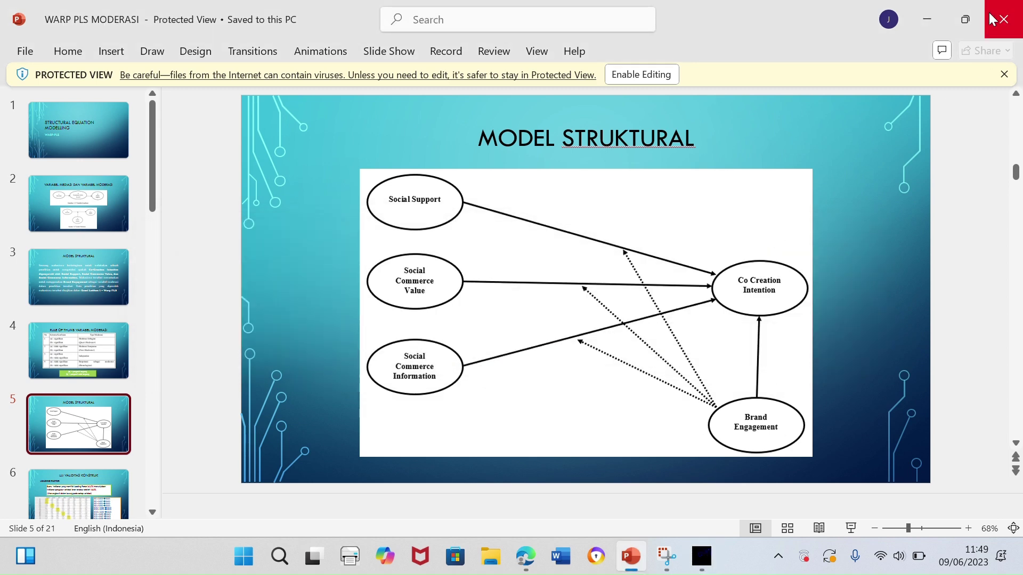
click(926, 10)
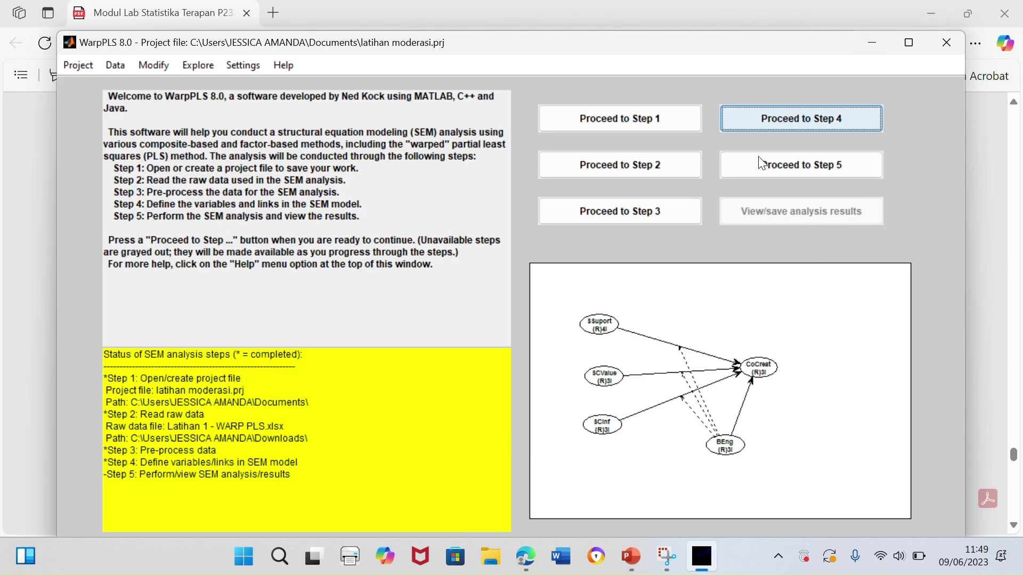
Run the SEM analysis, acknowledge the collinearity notice, close the estimated latent variable correlations table and proceed with the analysis anyway
click(826, 170)
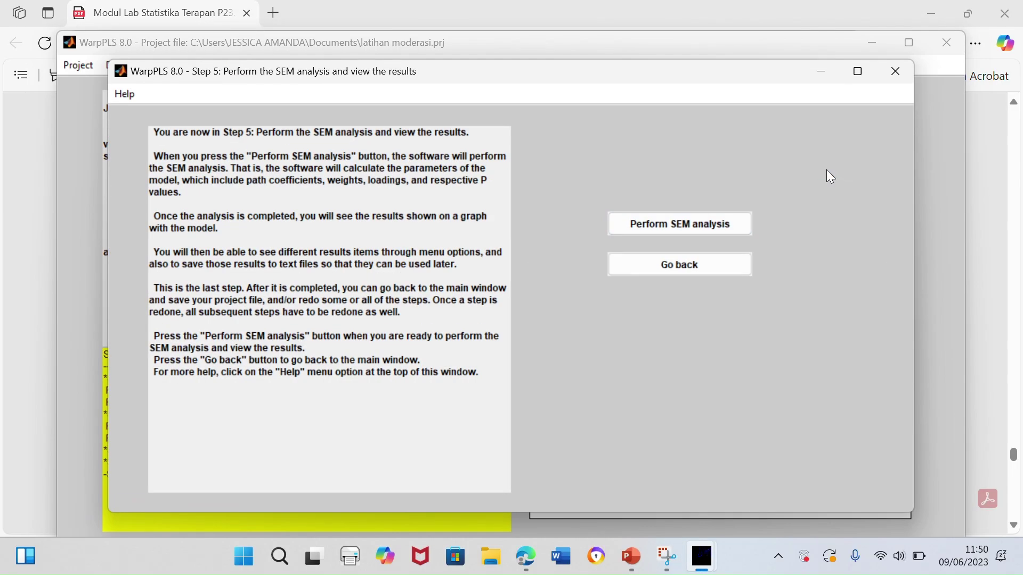
click(662, 225)
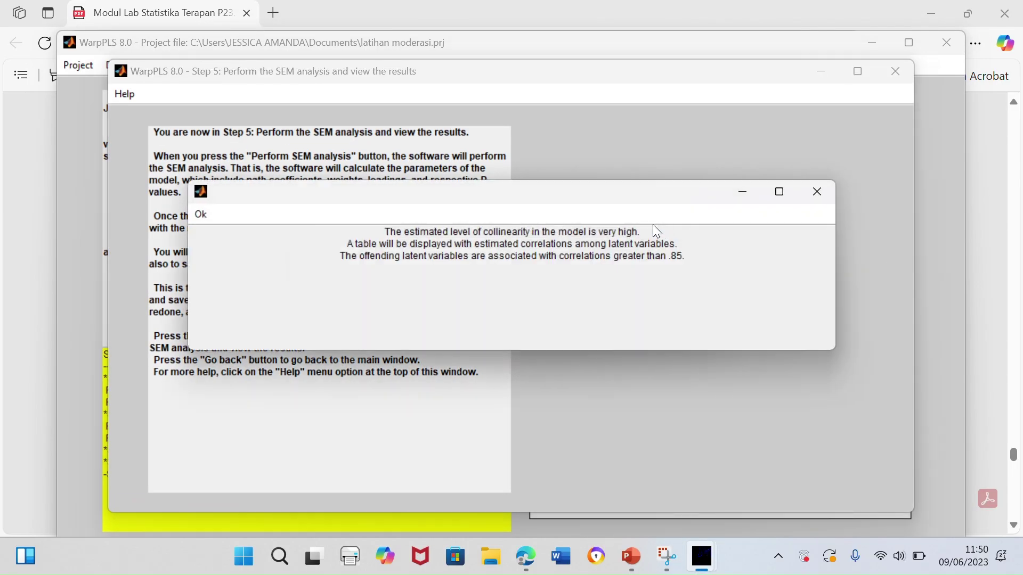
click(201, 217)
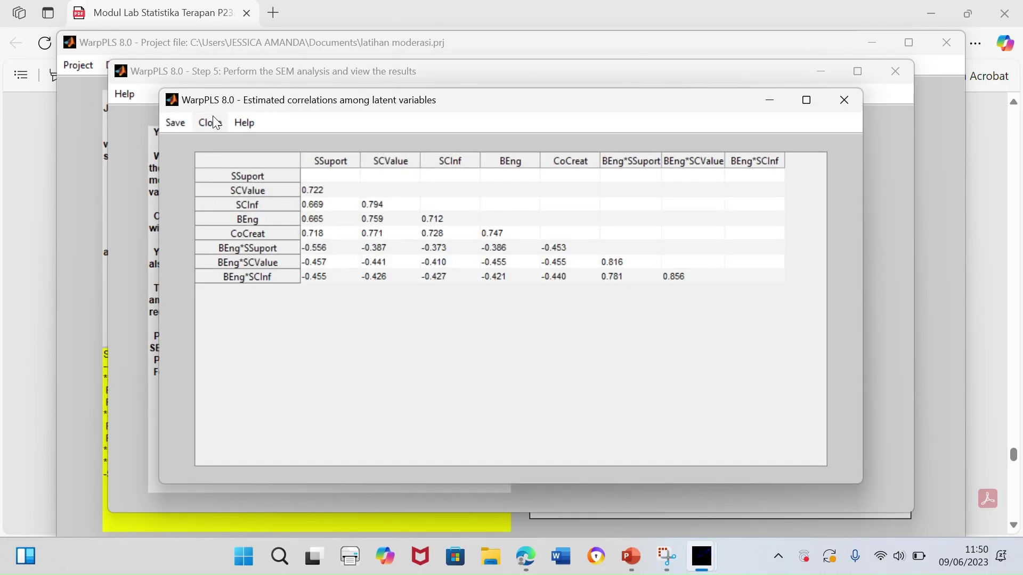
click(213, 123)
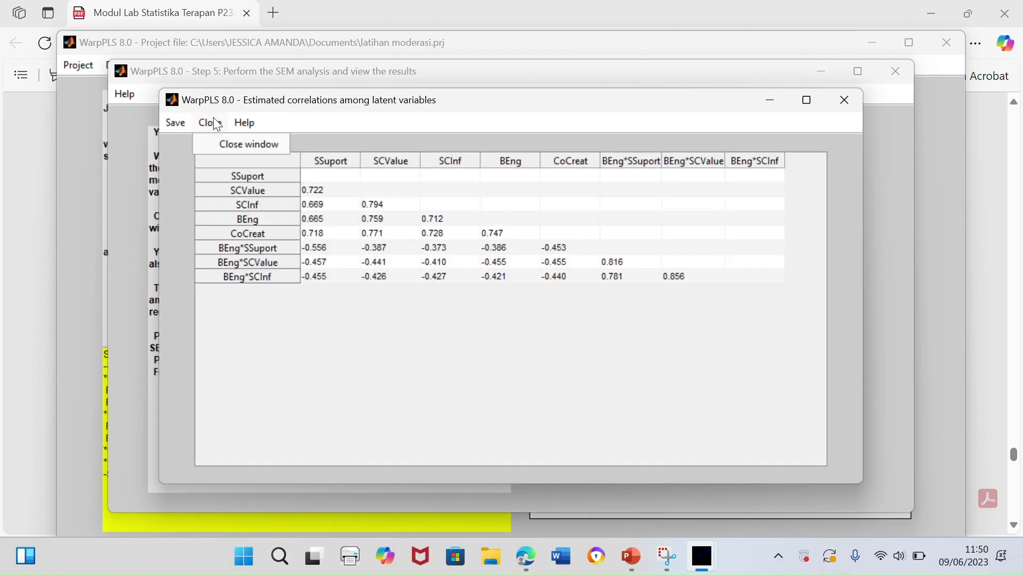
click(231, 148)
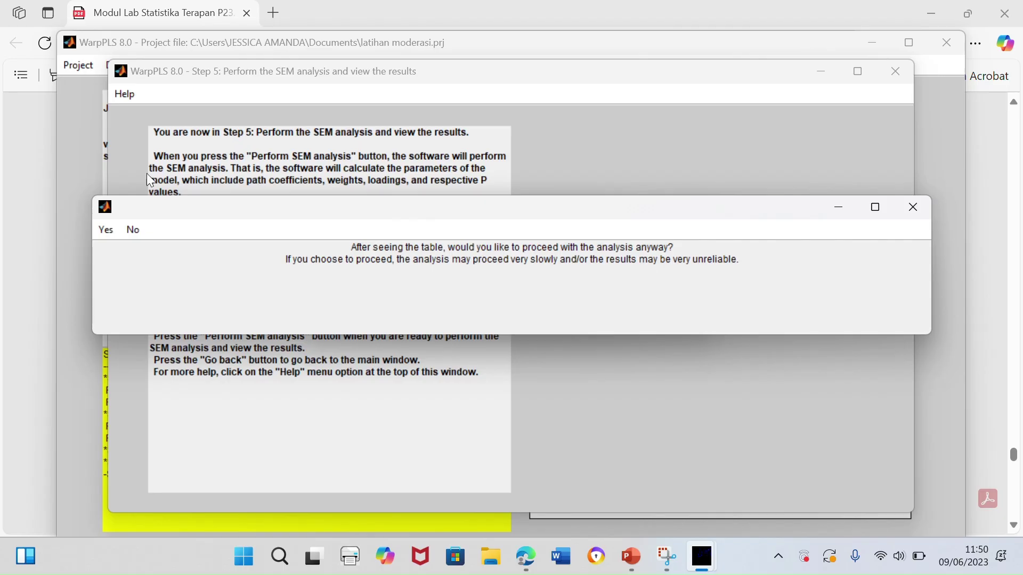
click(105, 229)
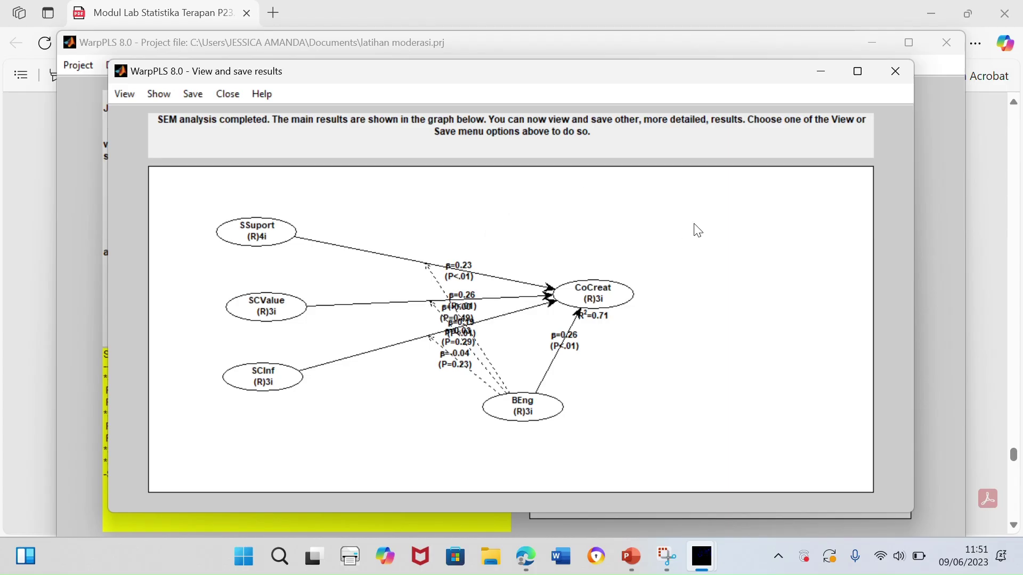
Minimise the main WarpPLS project window and bring up the Loading Factor slide (slide 6) in PowerPoint
click(880, 50)
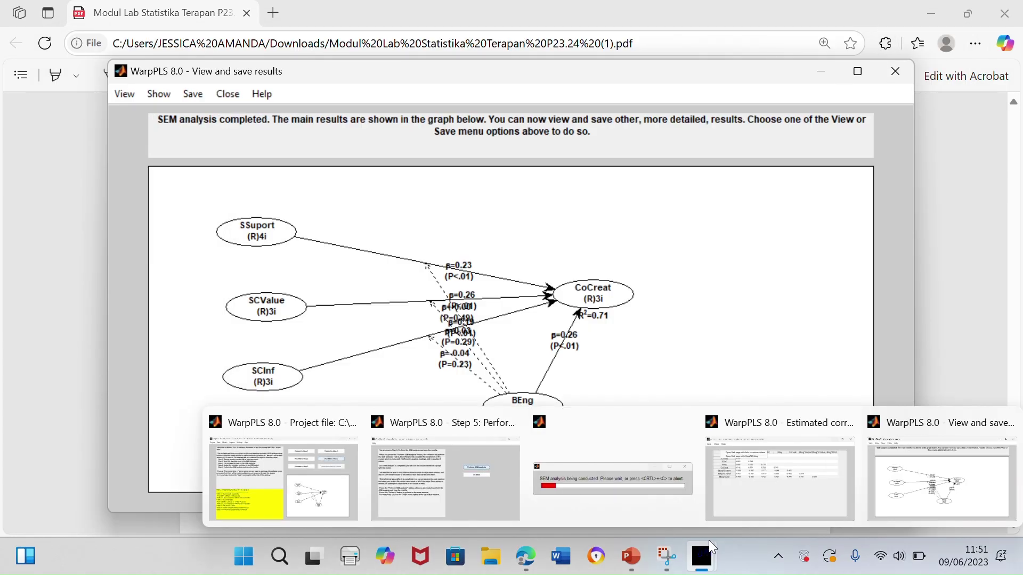
click(634, 558)
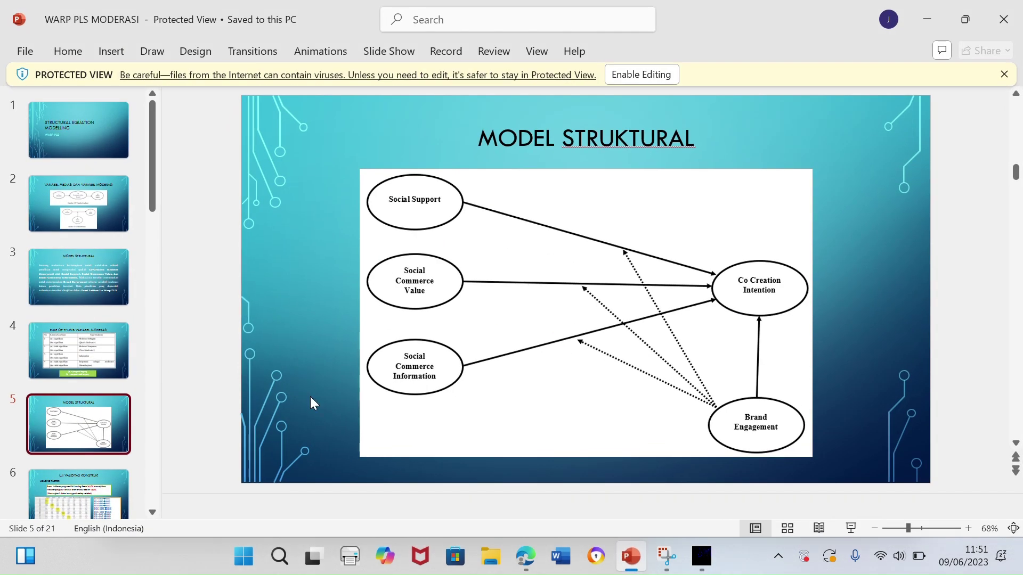
scroll(94, 417, down, 2)
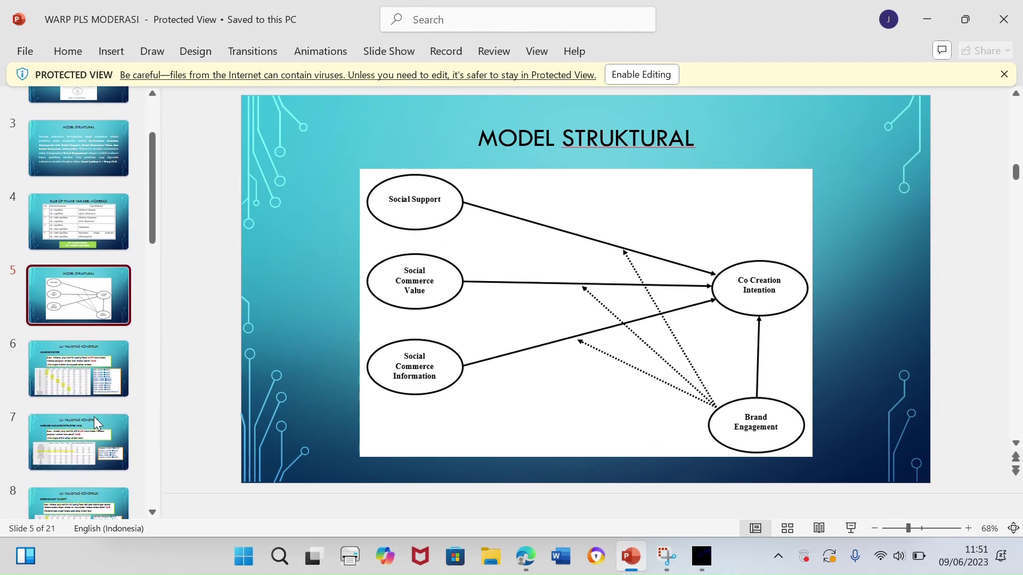
click(93, 370)
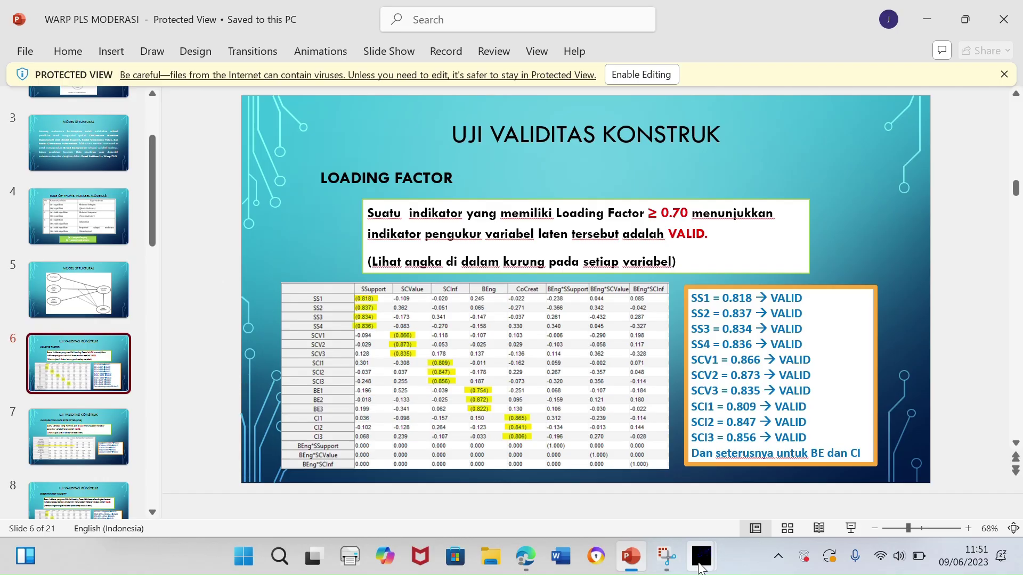
Return to the WarpPLS results window and view the combined loadings and cross-loadings of the indicators
mouse_move(700, 568)
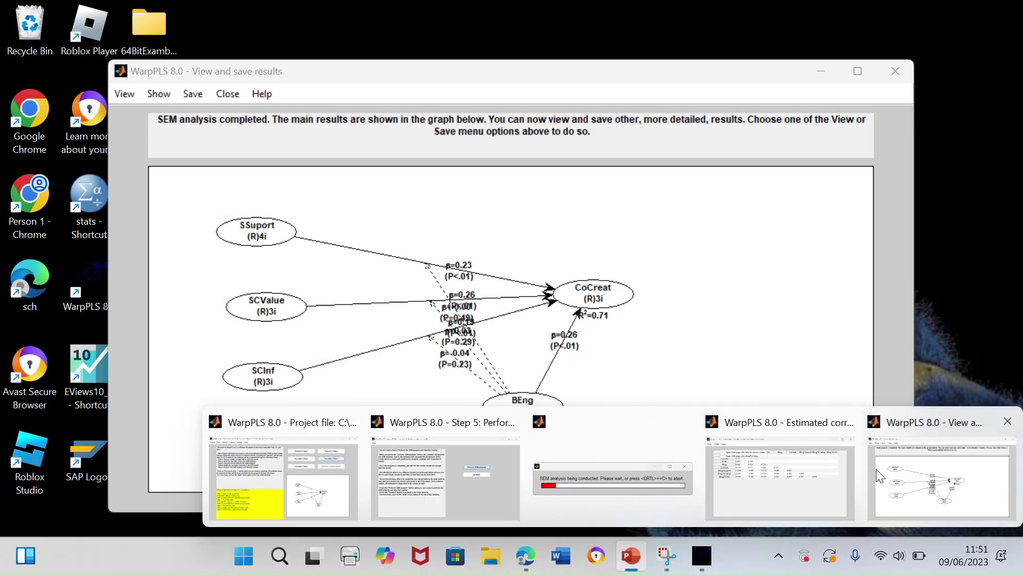
click(904, 470)
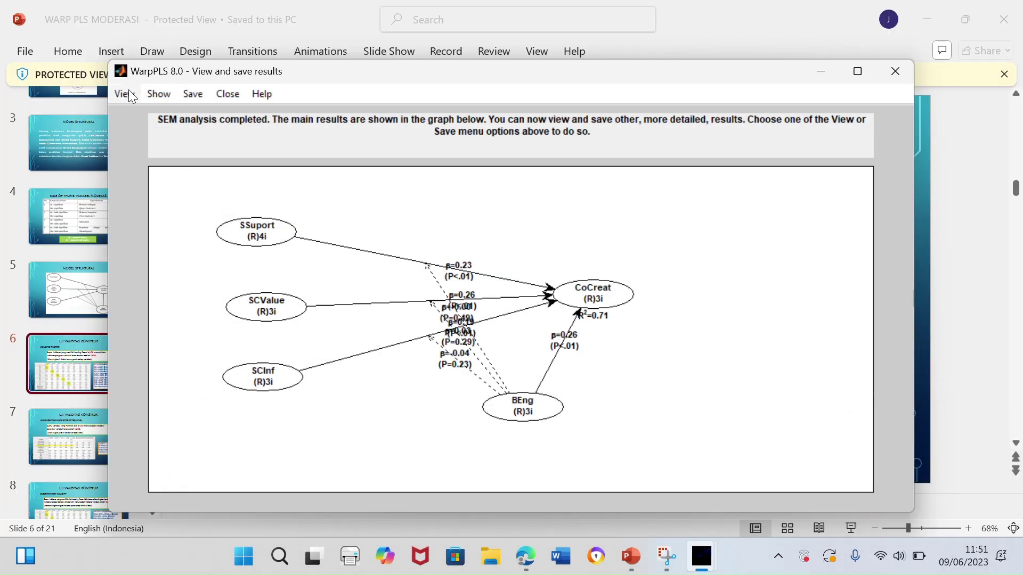
click(124, 94)
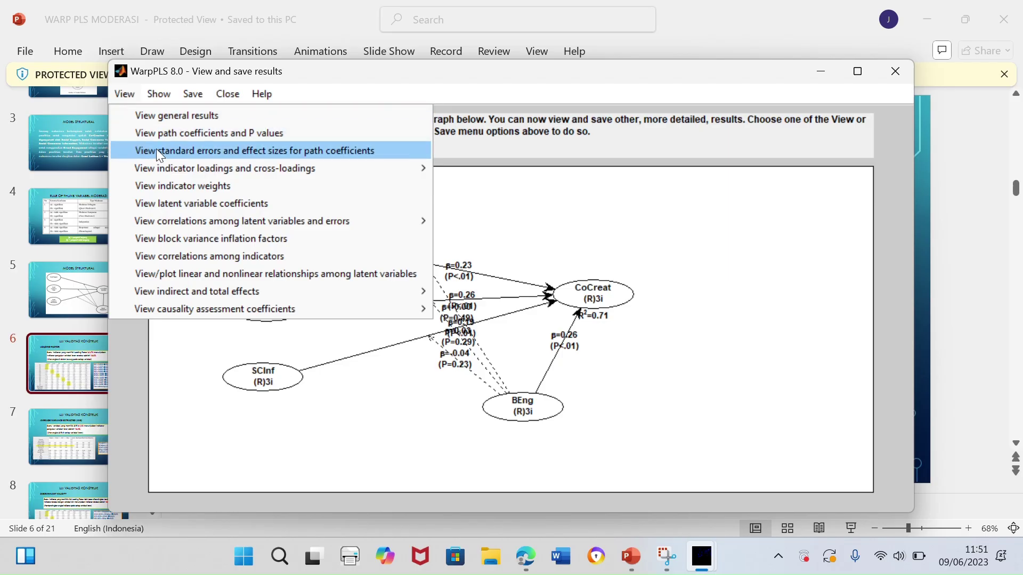
mouse_move(176, 169)
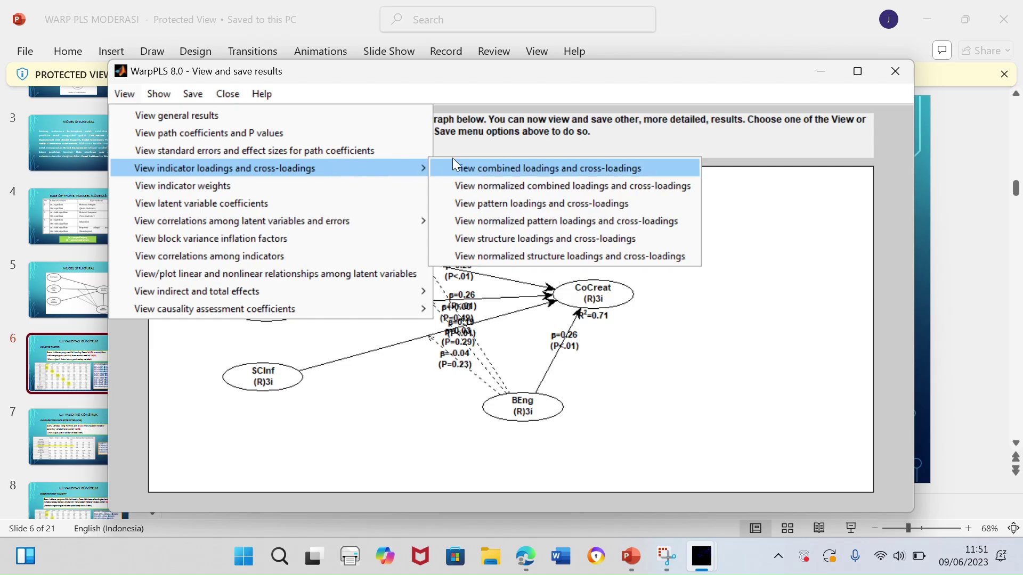
key(super+shift+s)
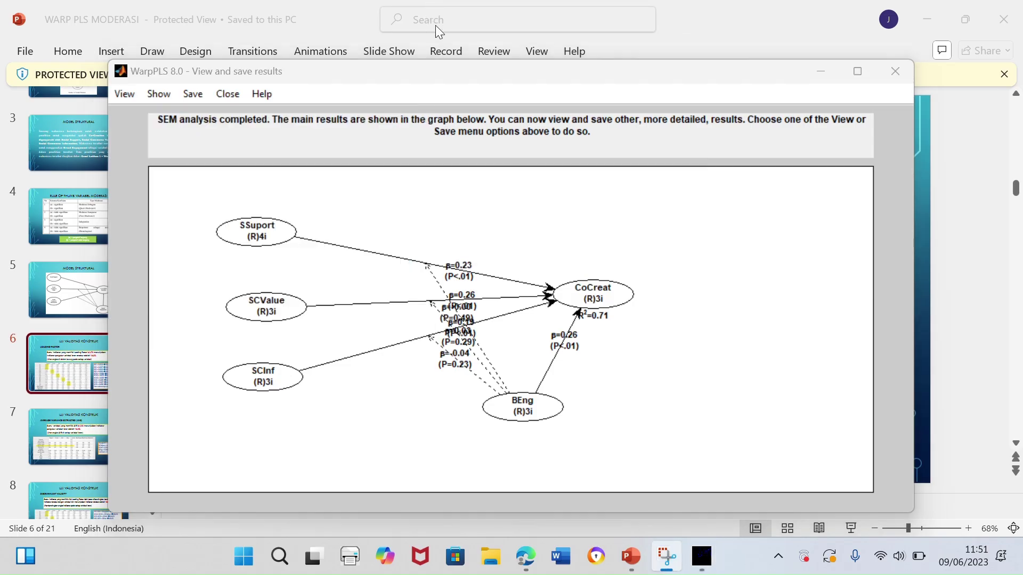
click(117, 91)
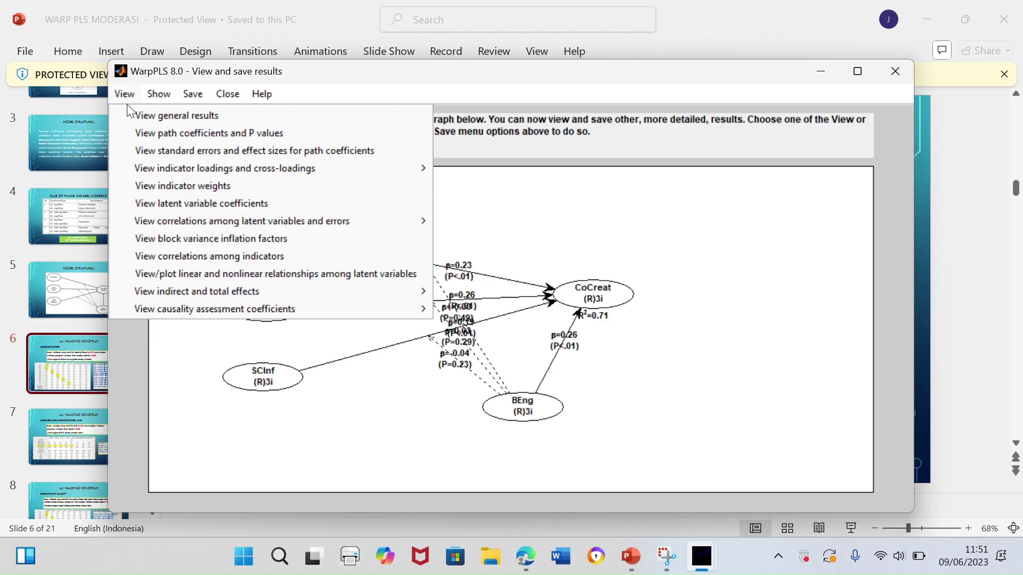
mouse_move(229, 169)
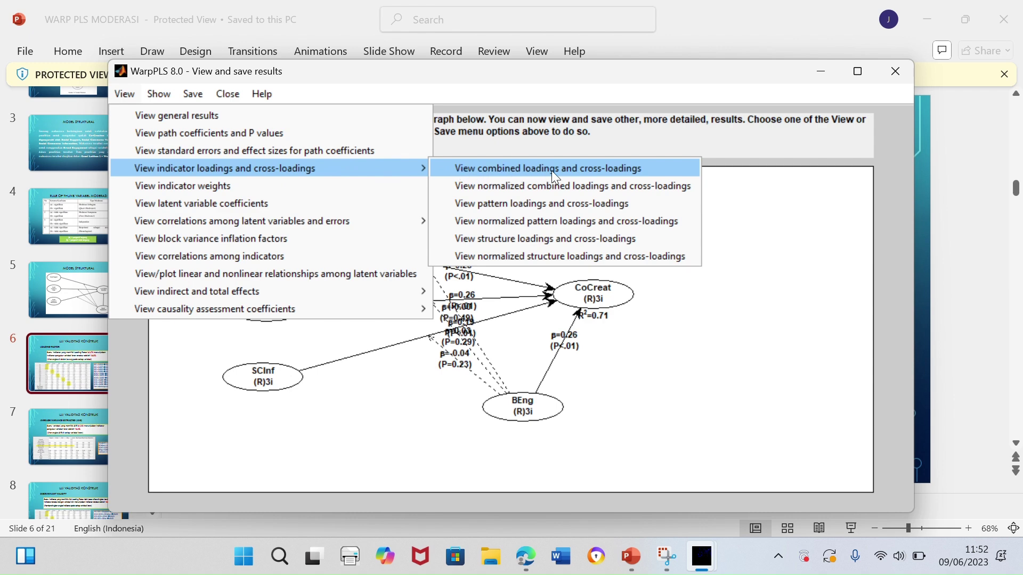
click(581, 170)
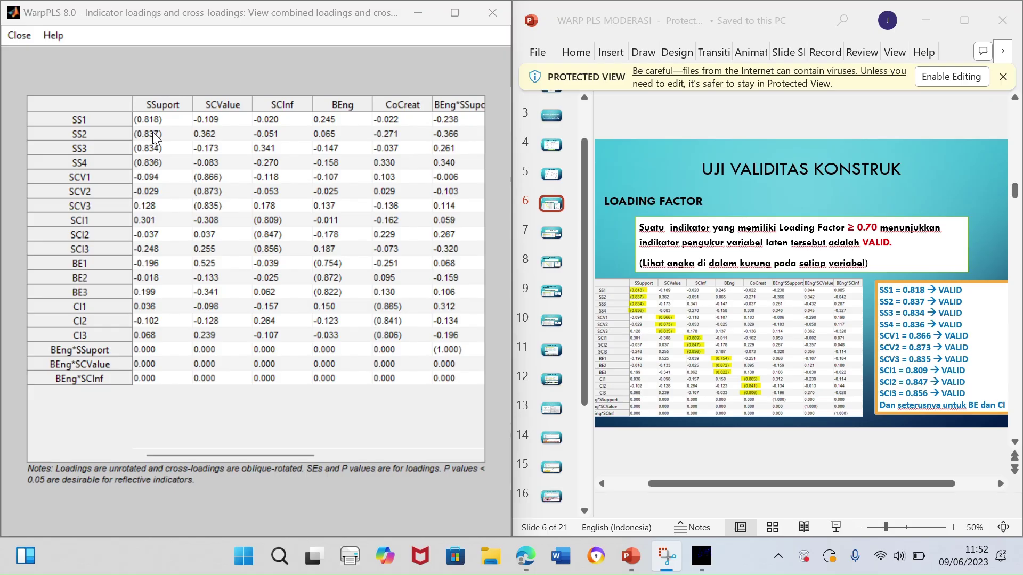
Check the parenthesised loadings of the SSuport and SCValue indicators against the ≥ 0.70 validity criterion on the slide
click(161, 121)
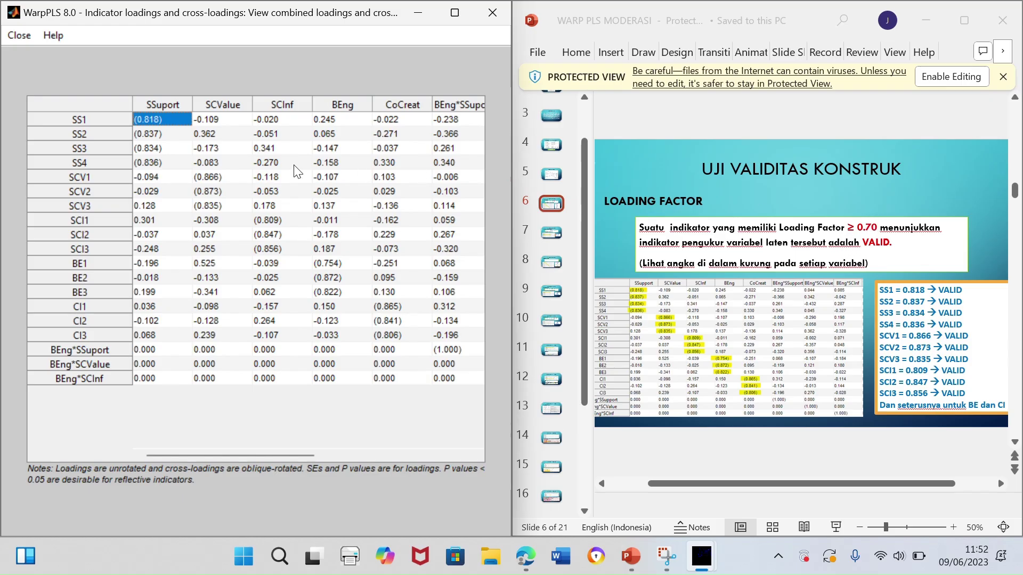
click(155, 137)
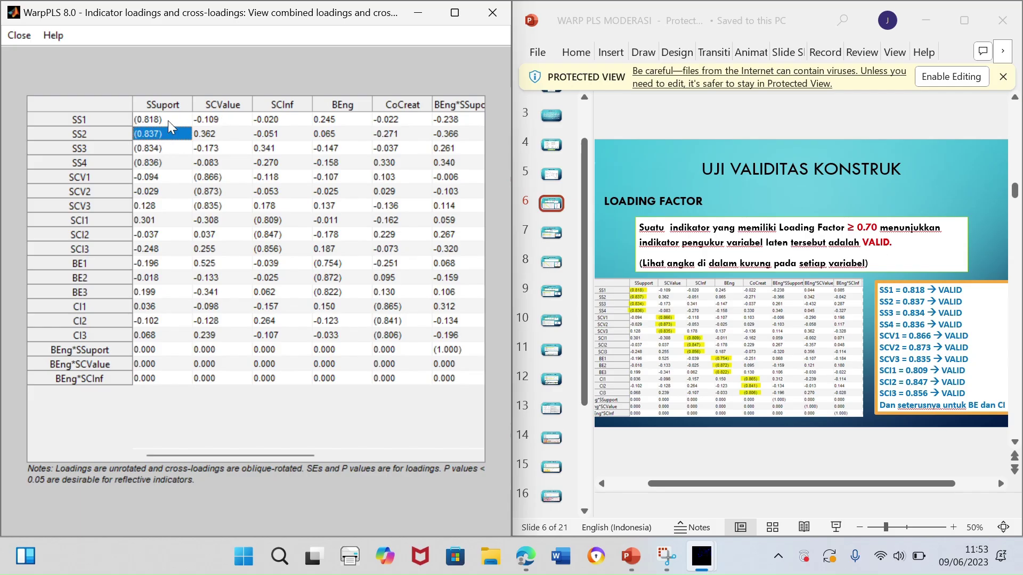
click(226, 176)
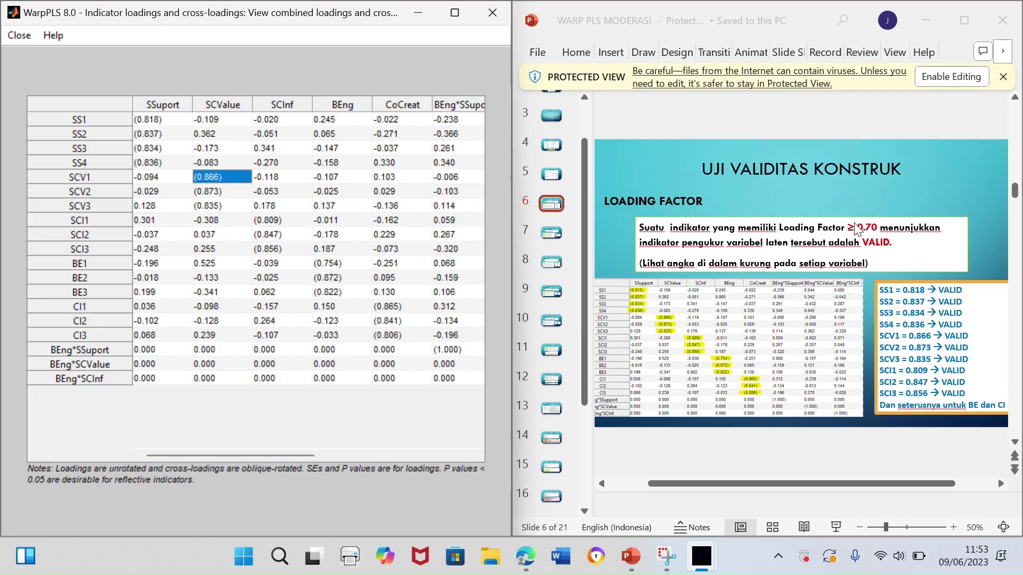
click(199, 191)
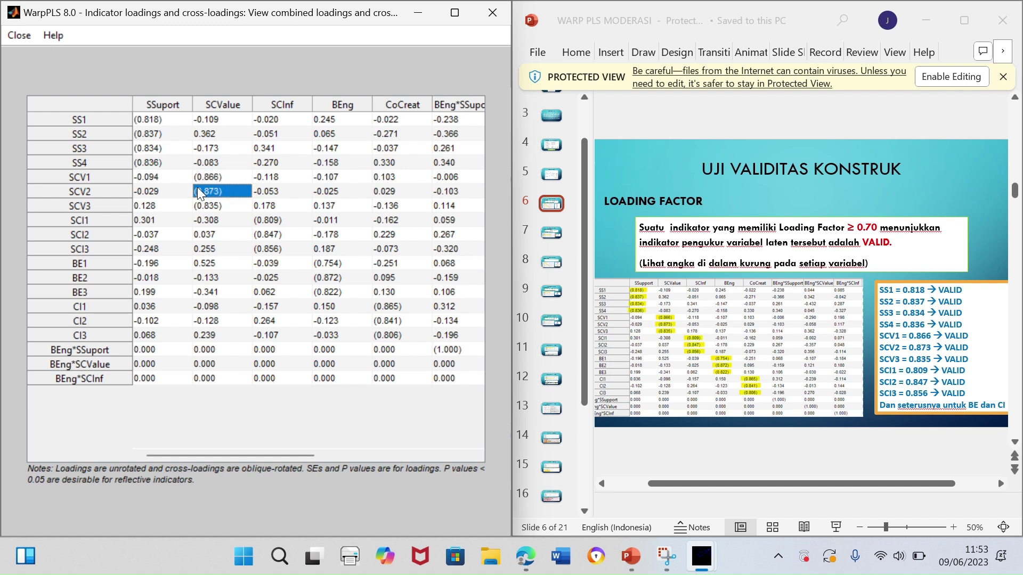
click(202, 207)
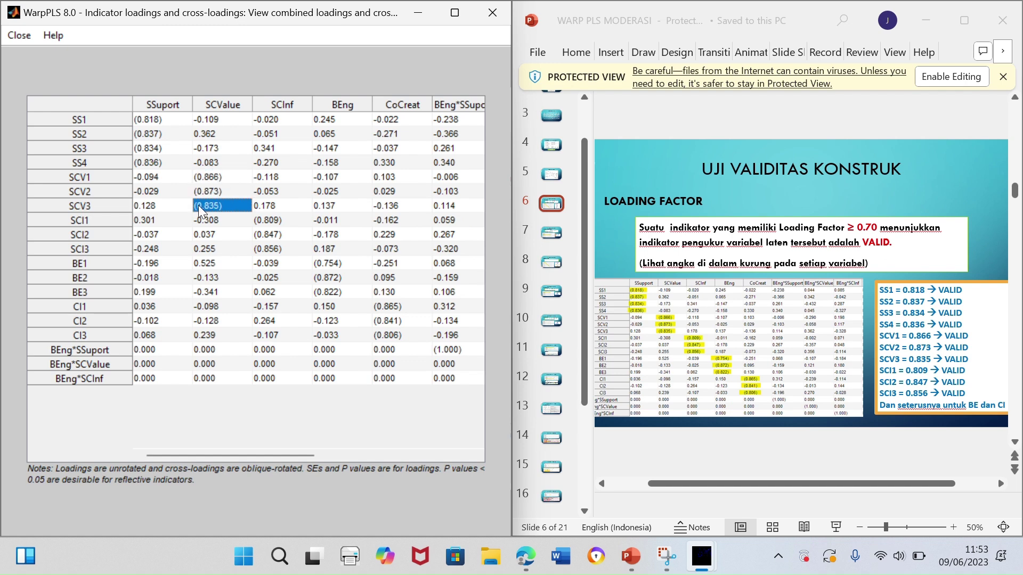
click(201, 192)
click(205, 206)
click(205, 176)
Check the parenthesised loadings of the SCInf, BEng and CoCreat indicators against the ≥ 0.70 validity criterion
click(277, 230)
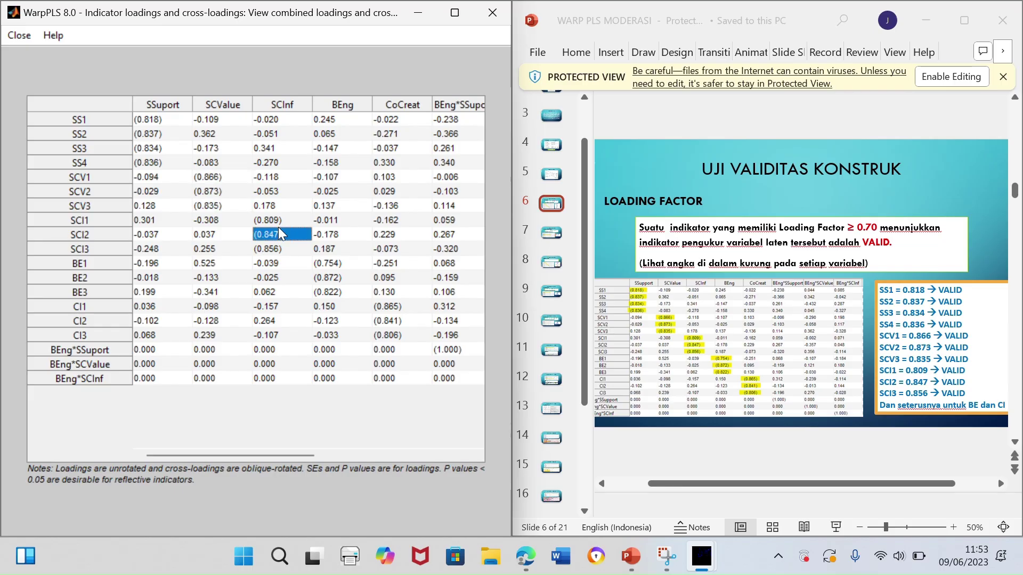
click(280, 219)
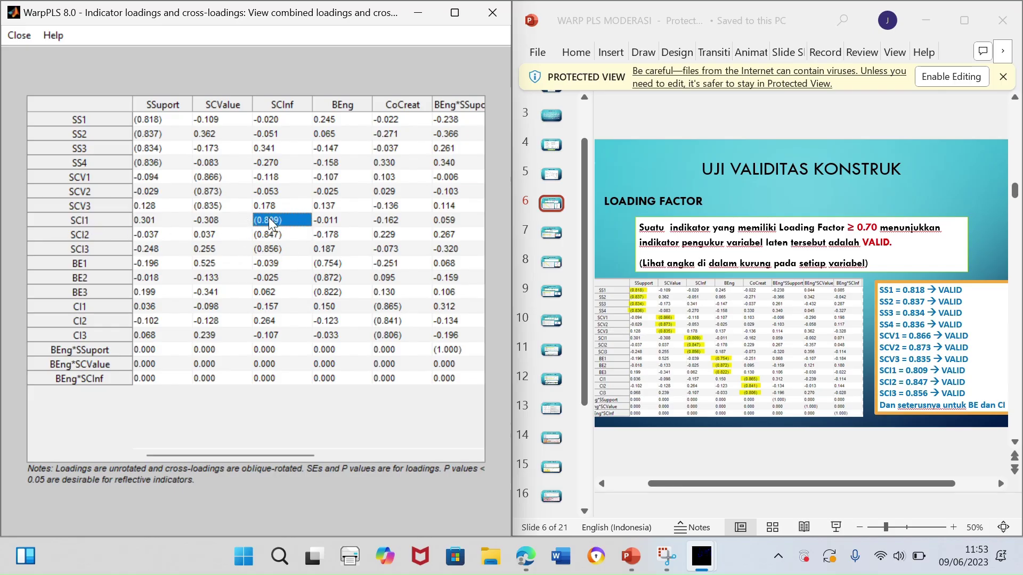
click(270, 233)
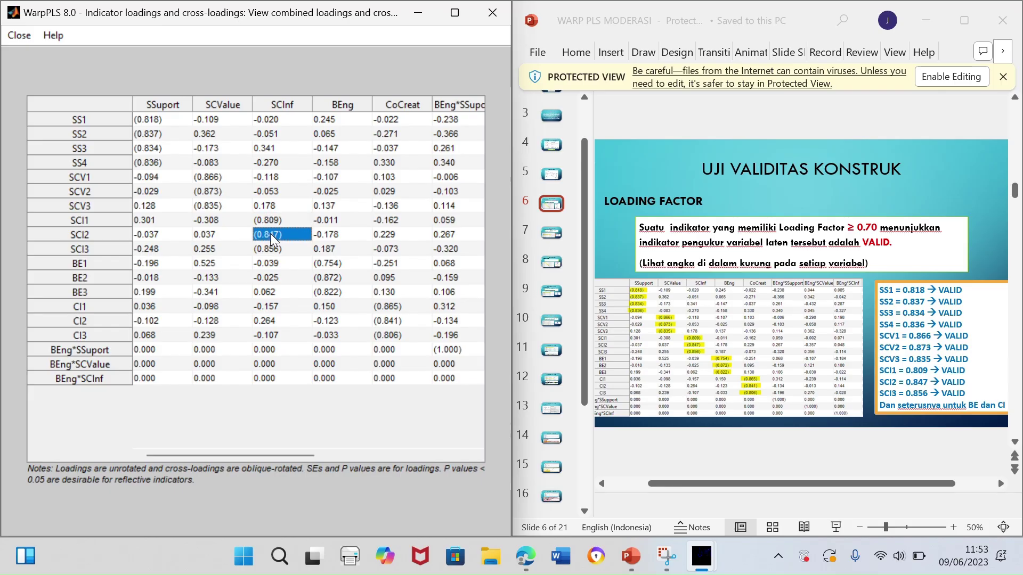
click(289, 248)
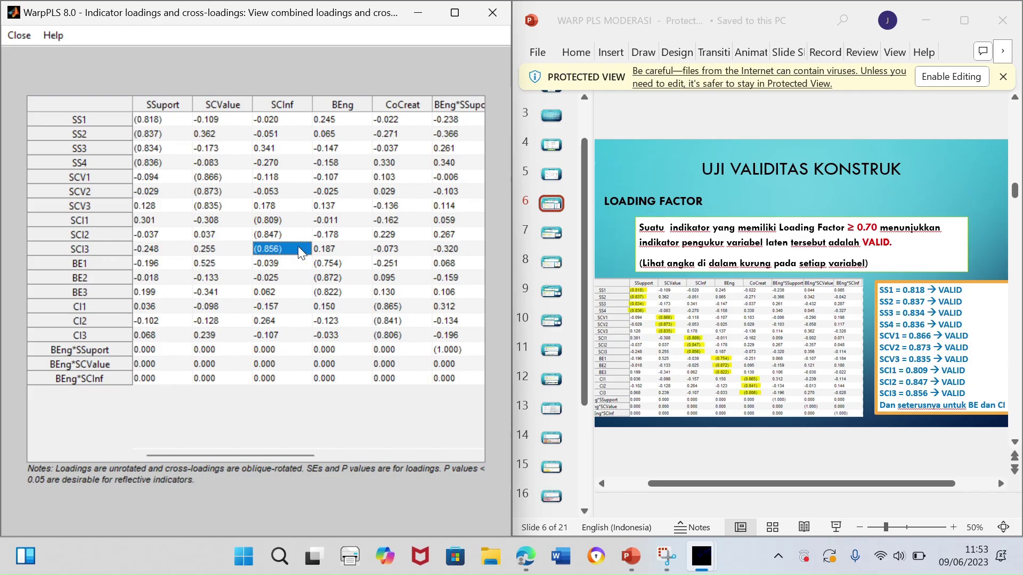
click(338, 267)
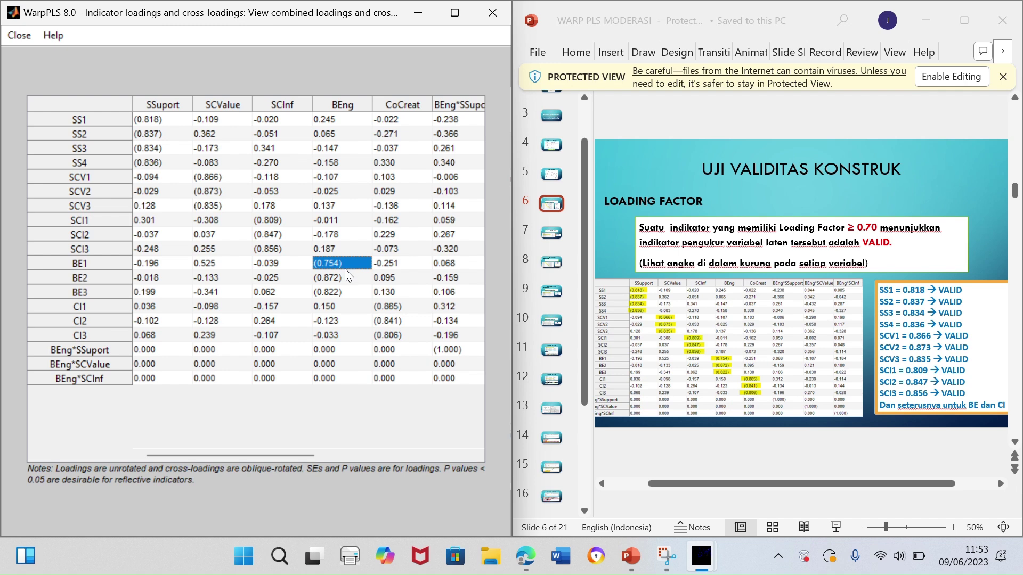
click(329, 290)
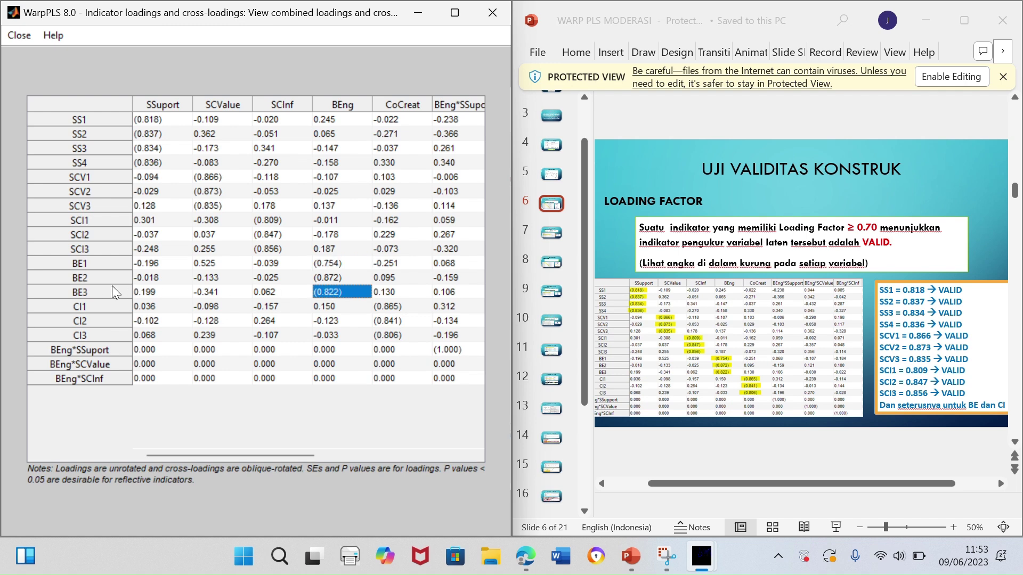
click(380, 310)
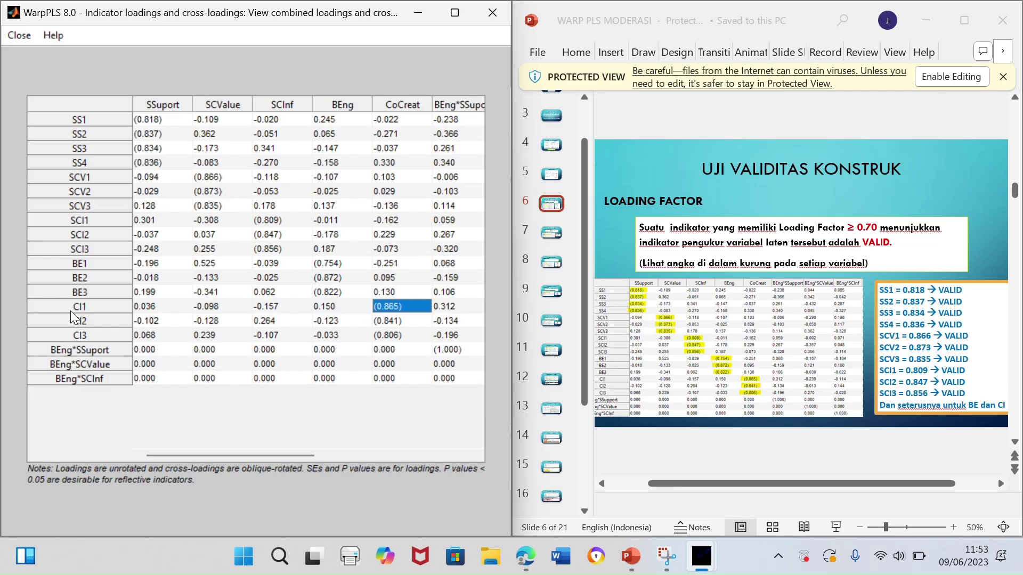
click(385, 333)
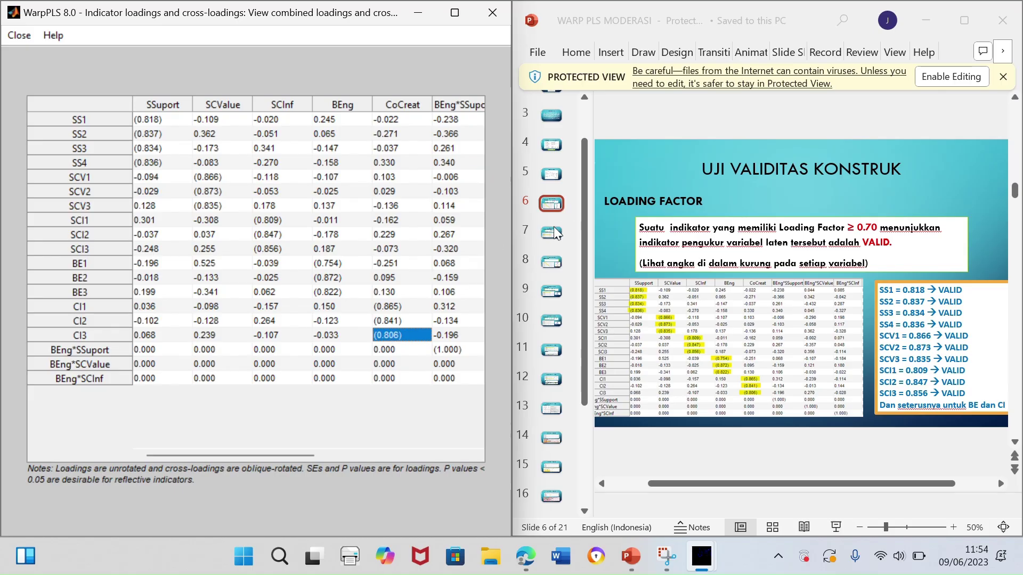
Show the Average Variance Extracted slide (slide 7) and open the WarpPLS latent variable coefficients side by side with it
key(alt+Tab)
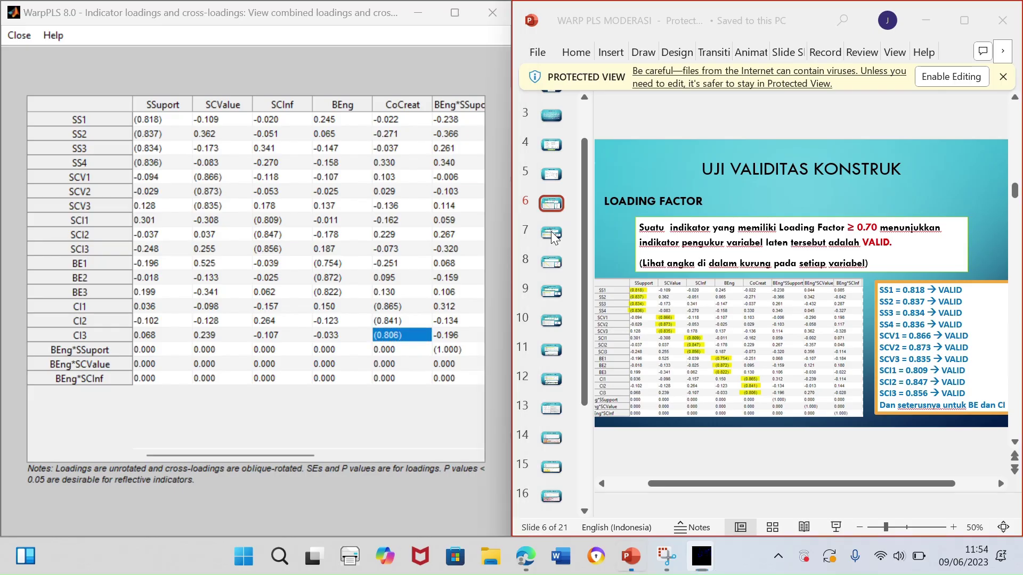
click(553, 235)
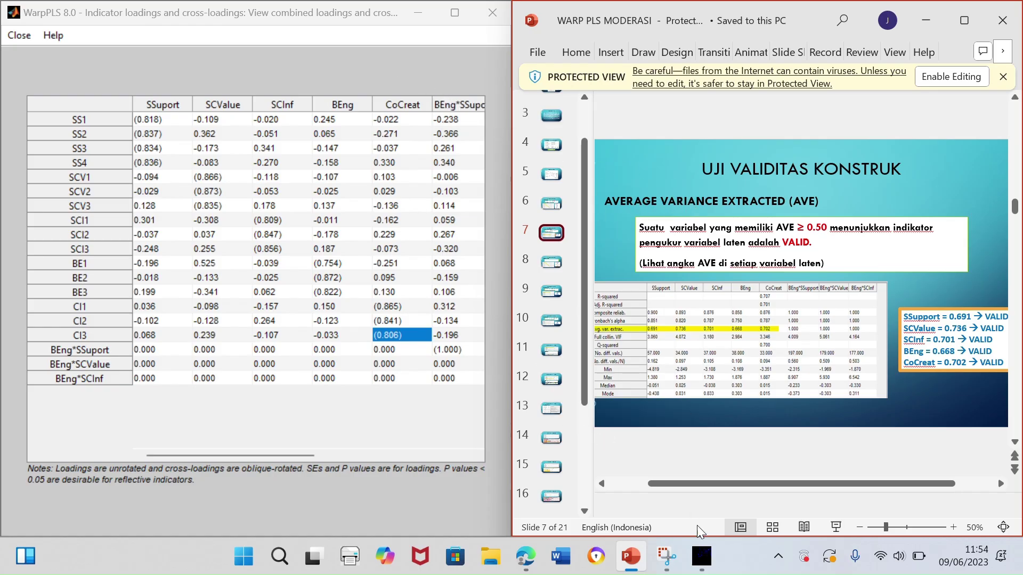
mouse_move(714, 558)
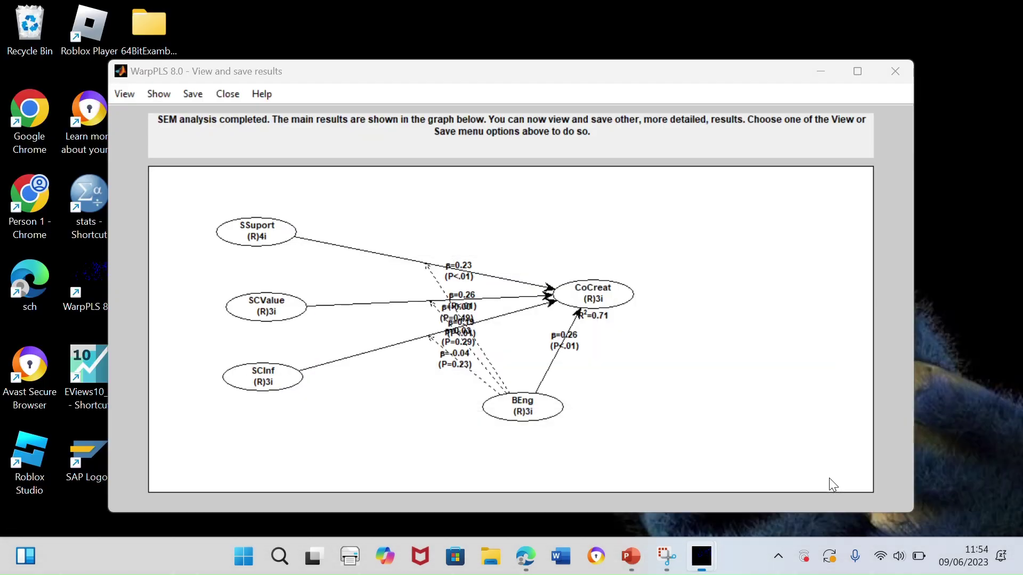
click(829, 479)
click(126, 93)
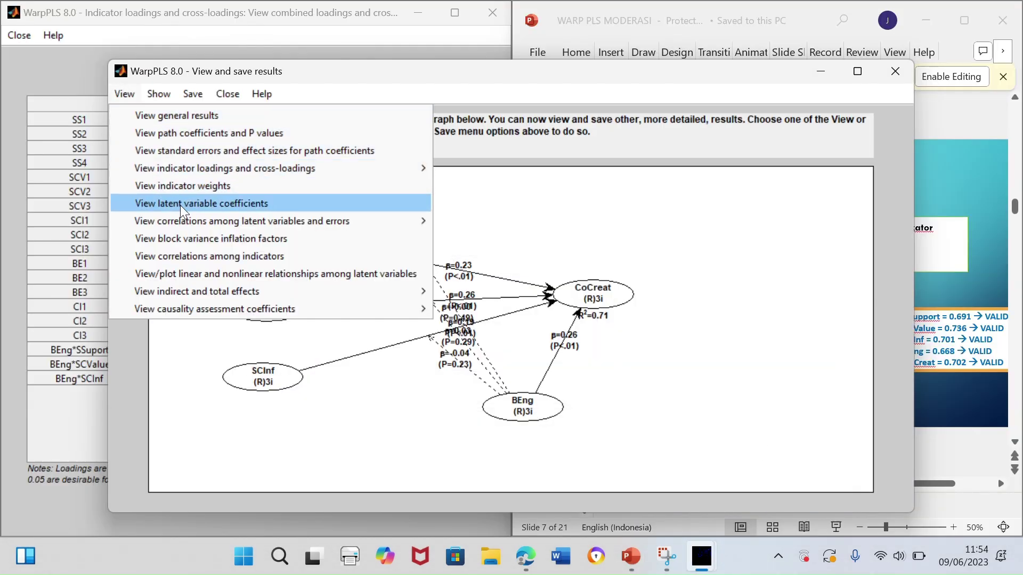
click(245, 205)
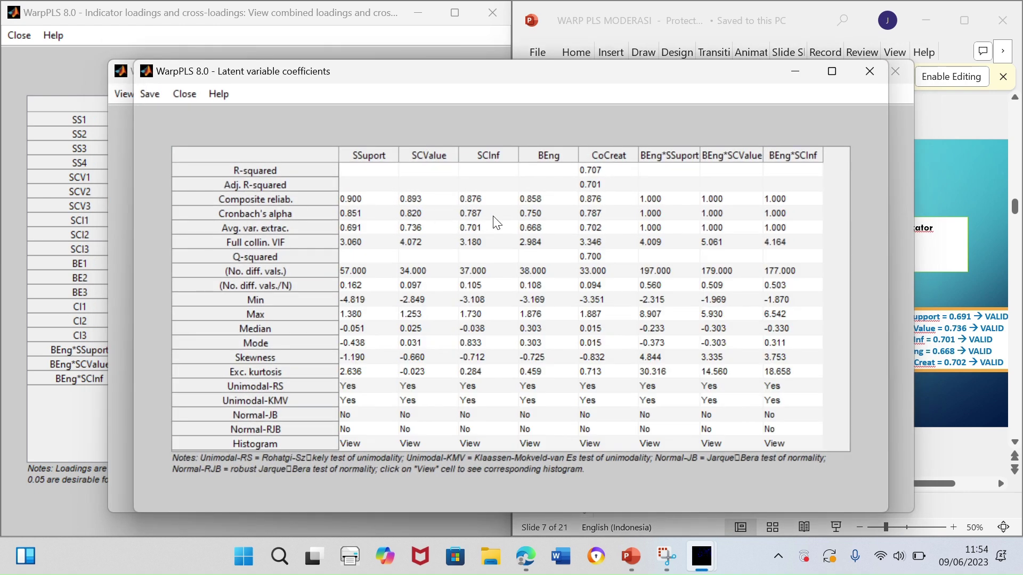
key(super+Left)
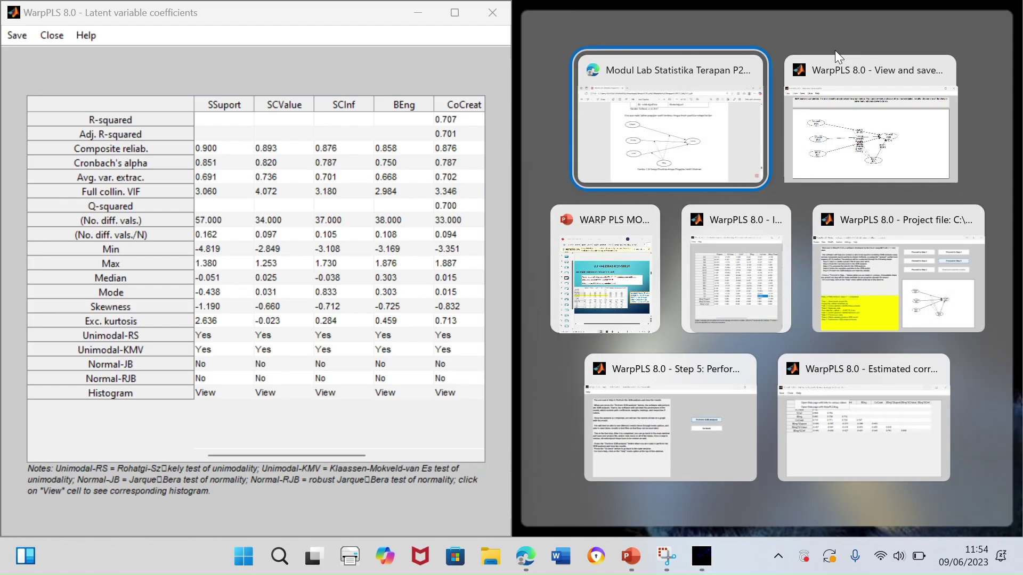
click(612, 286)
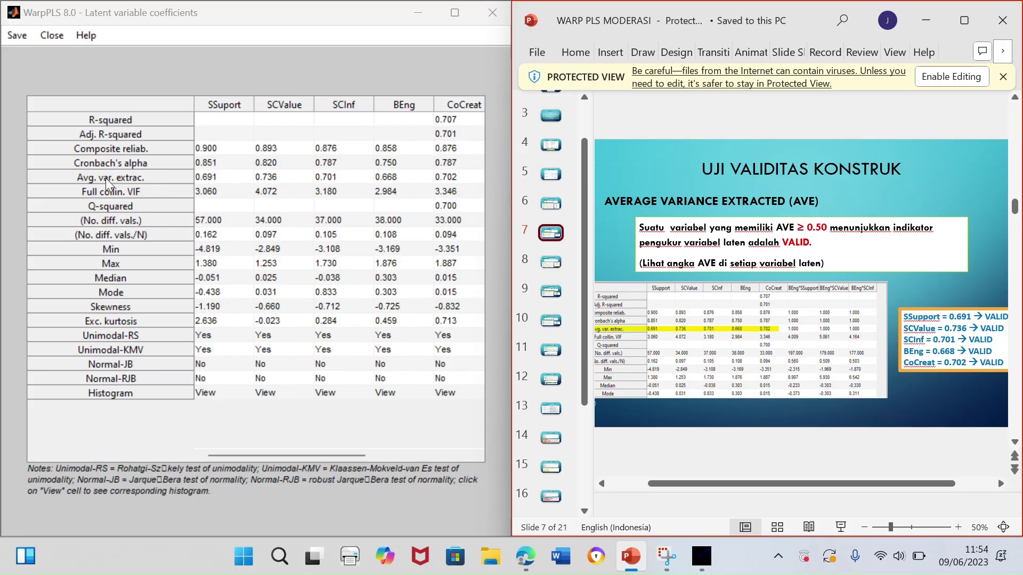
Check the average variance extracted of SSuport, SCValue, SCInf, BEng and CoCreat against the ≥ 0.50 validity criterion
click(202, 177)
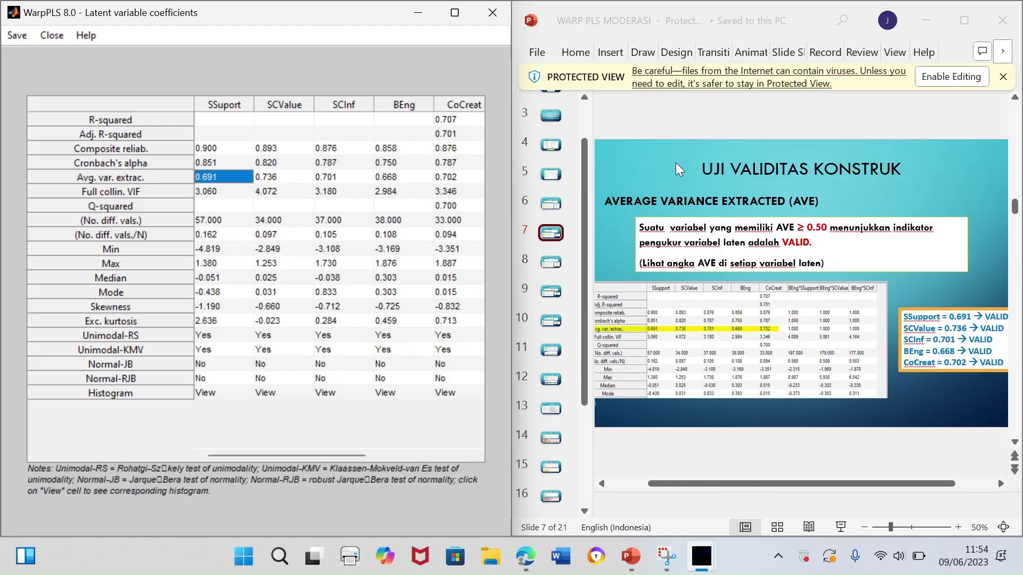
click(282, 181)
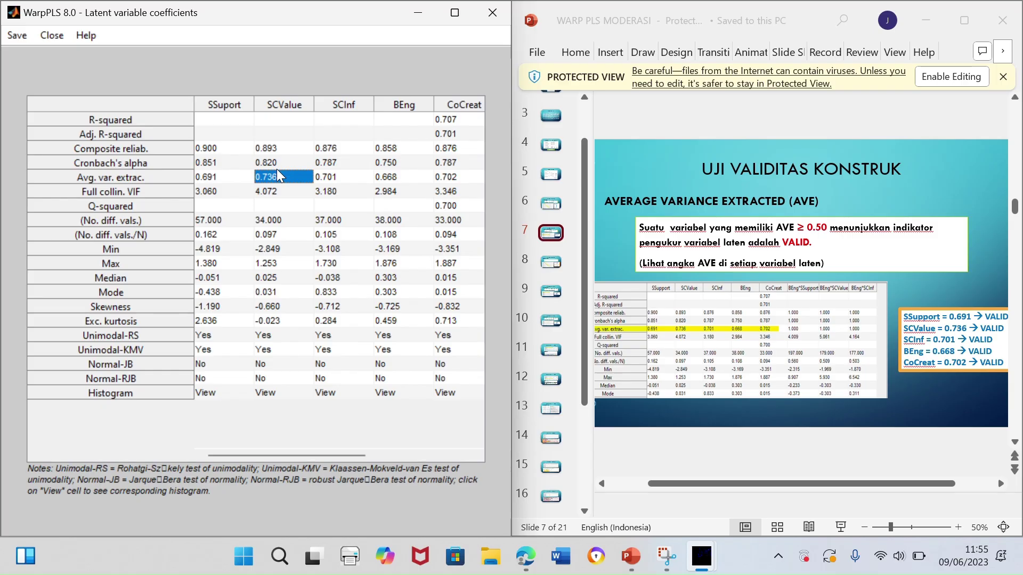
click(324, 177)
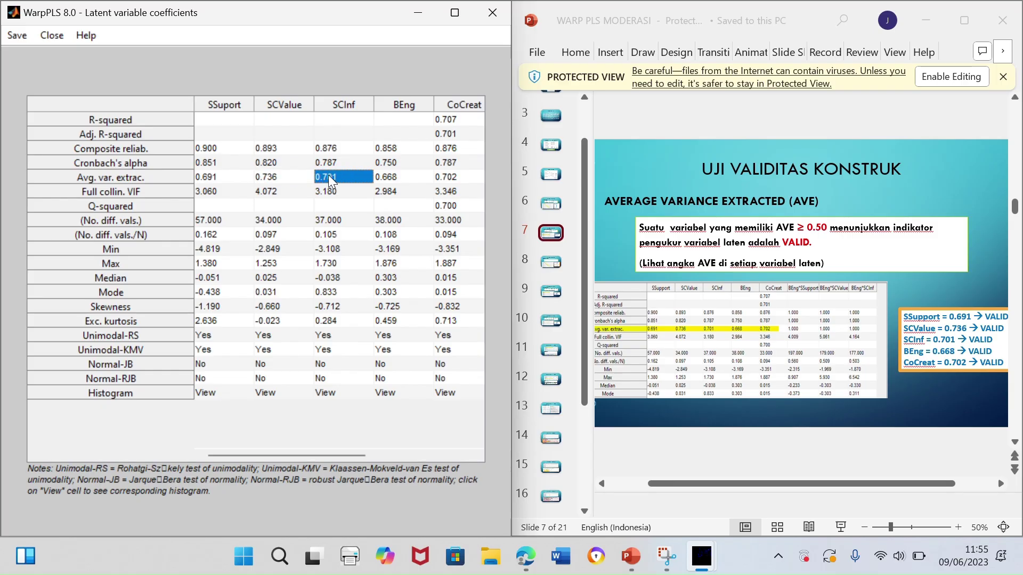
click(376, 176)
click(449, 177)
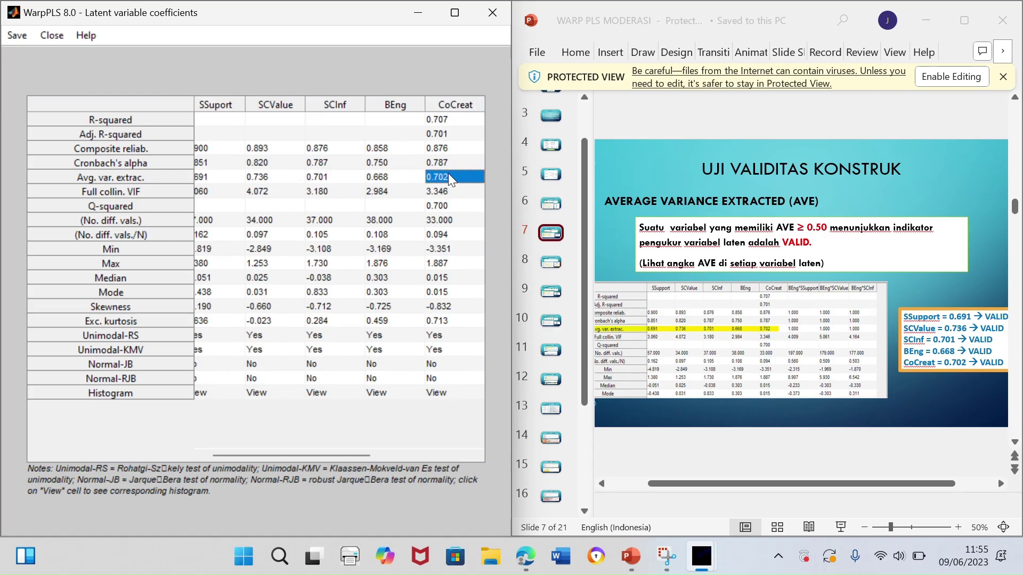
mouse_move(449, 174)
mouse_down()
mouse_move(462, 154)
mouse_move(439, 129)
mouse_move(447, 174)
mouse_up()
key(super+shift+s)
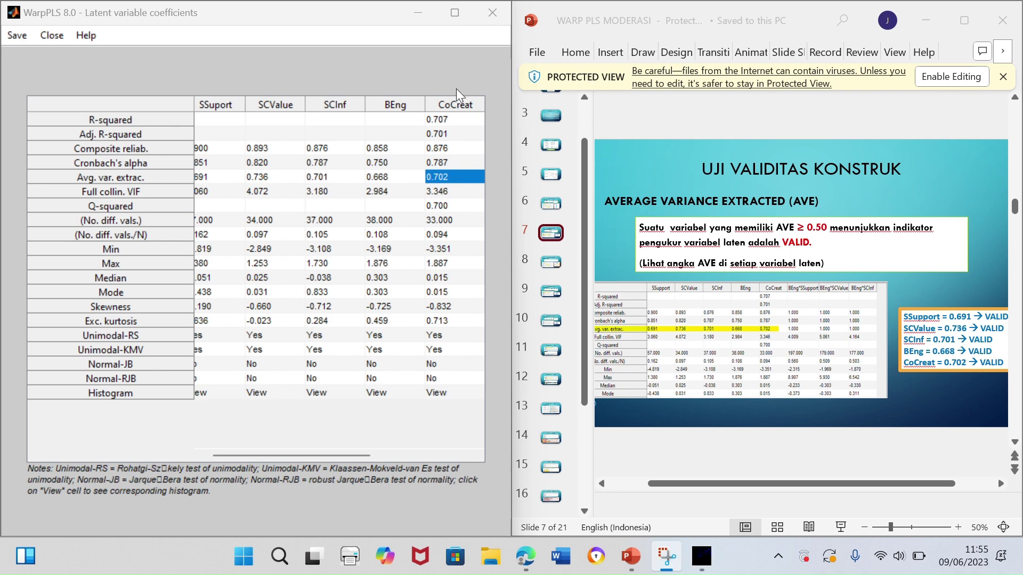
Show the Discriminant Validity slide (slide 8) and bring back the WarpPLS combined loadings and cross-loadings table
click(543, 263)
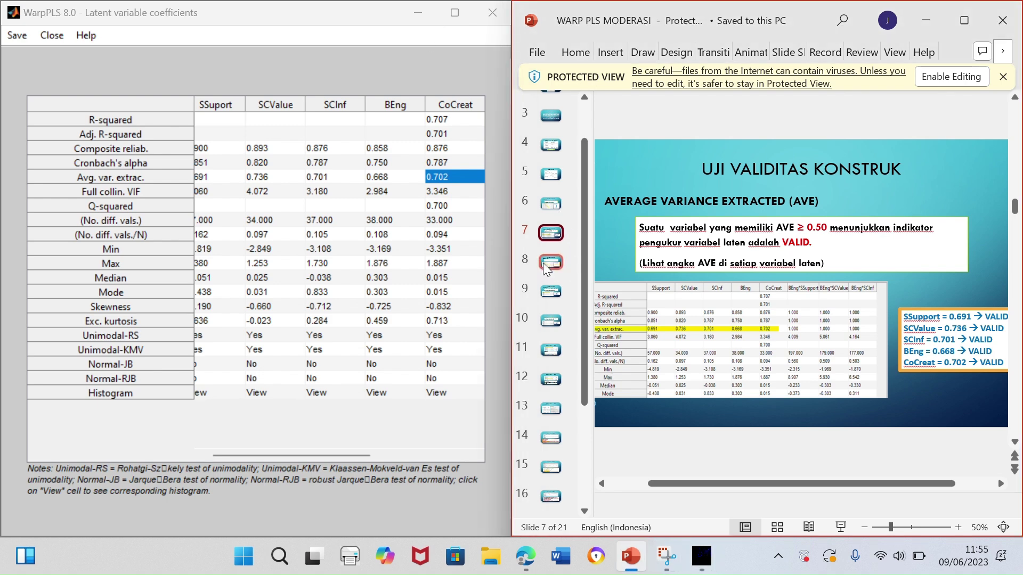
click(549, 264)
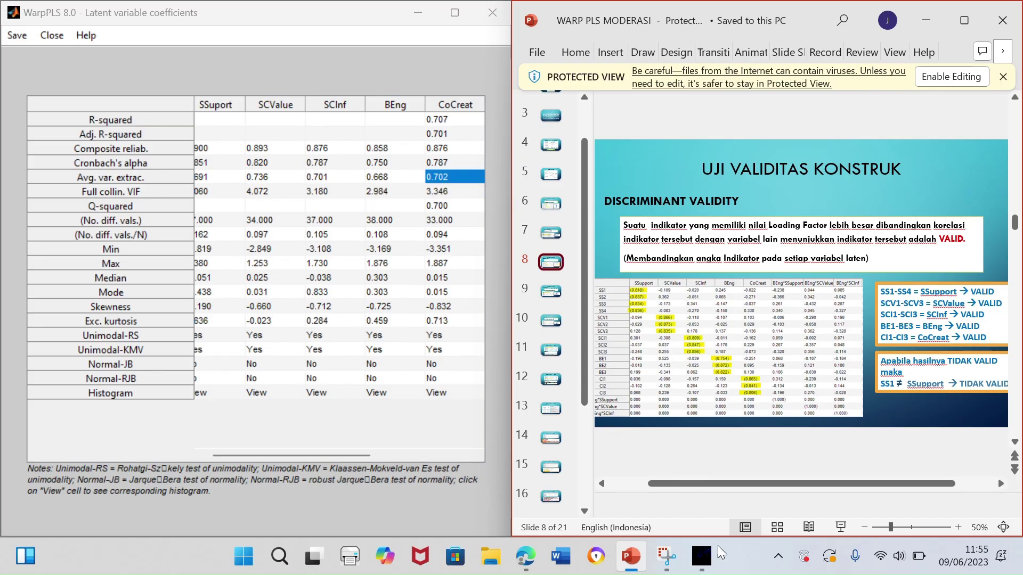
mouse_move(715, 559)
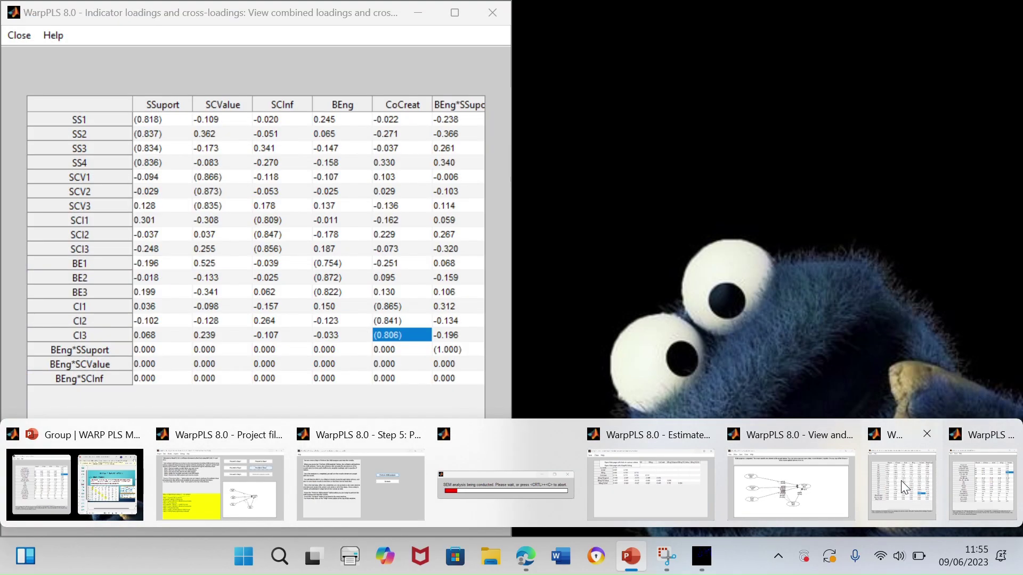
click(901, 481)
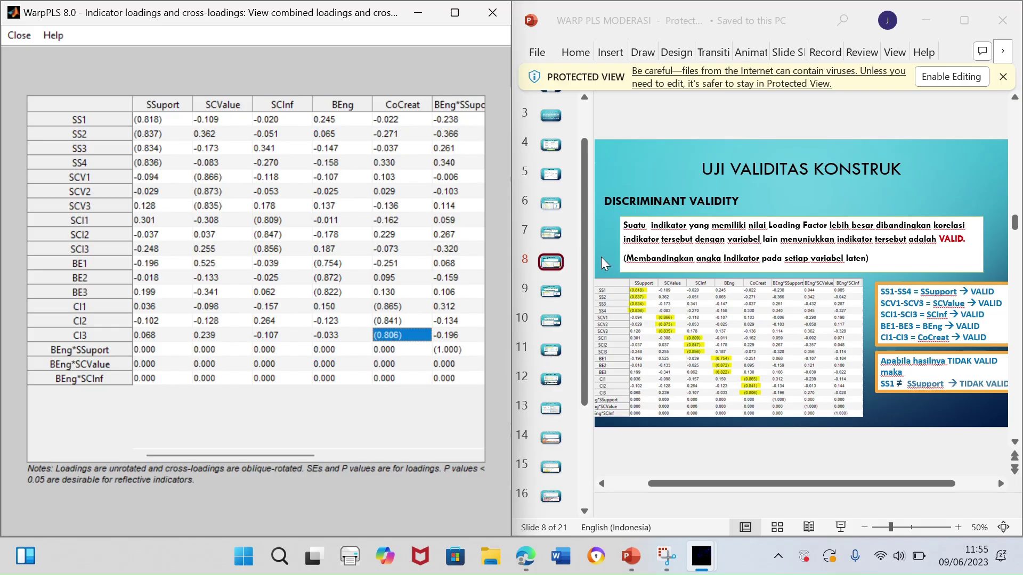
Compare the SS1 and SS2 loadings on SSuport with their cross-loadings on the other variables for discriminant validity
click(151, 120)
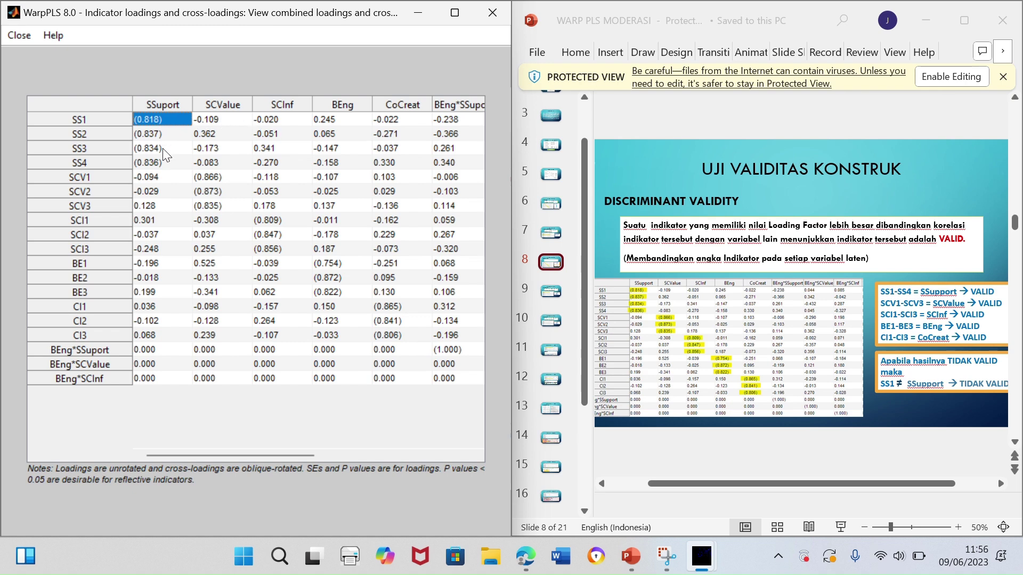
click(216, 118)
click(154, 114)
click(427, 34)
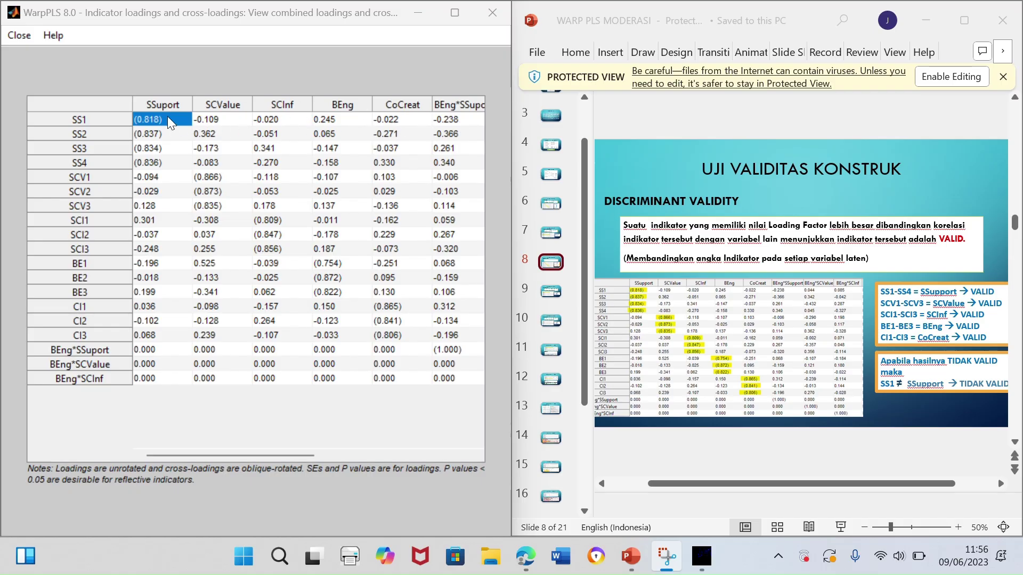
click(154, 140)
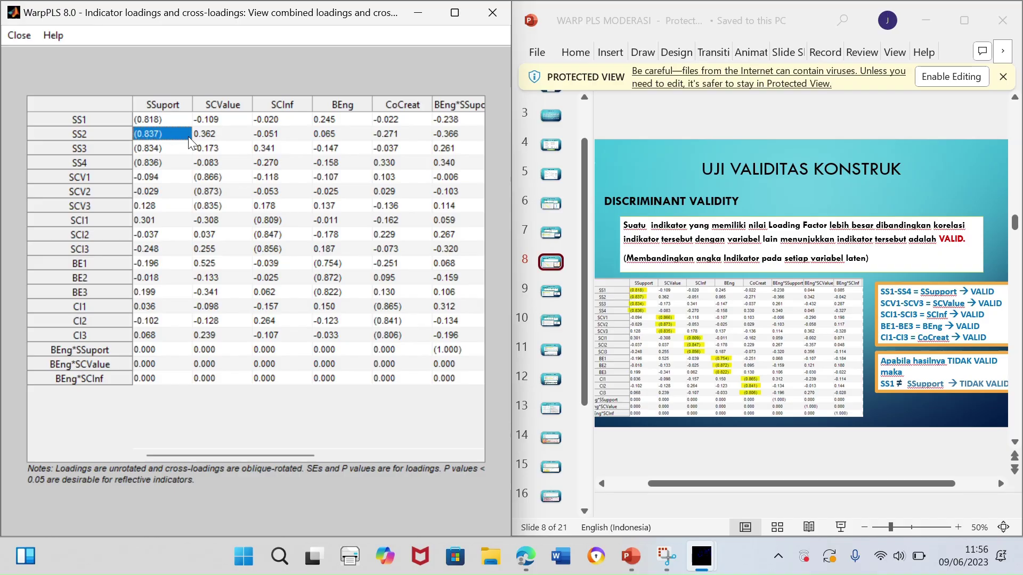
Compare the SCV indicators' loadings on SCValue and the CI indicators' loadings on CoCreat with their cross-loadings
click(227, 179)
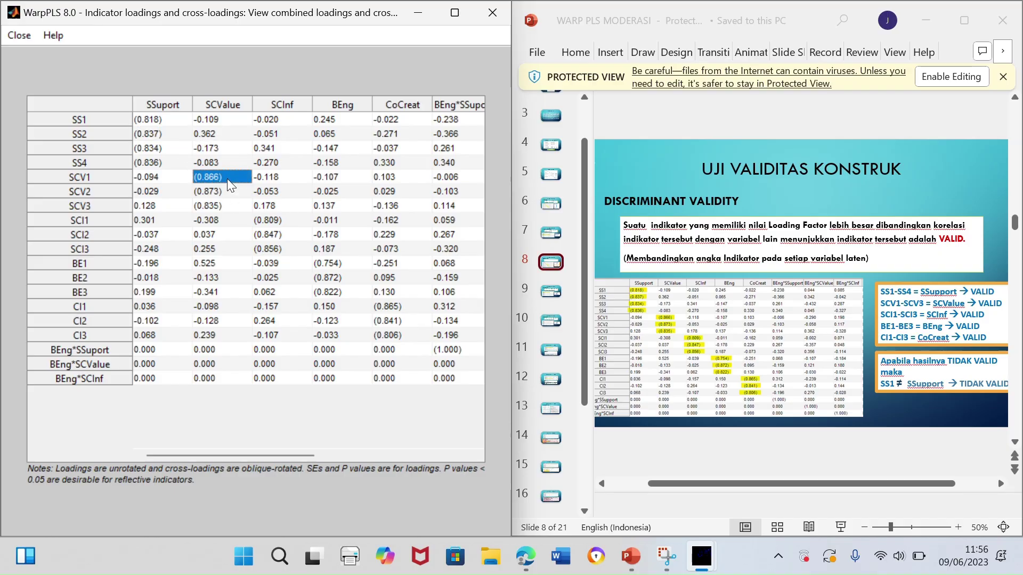
click(226, 190)
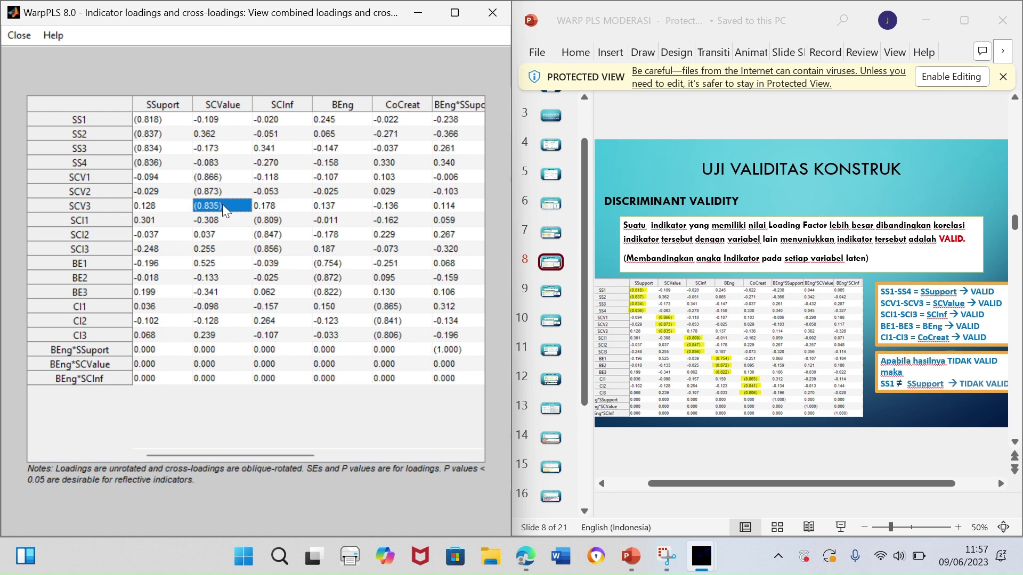
click(376, 308)
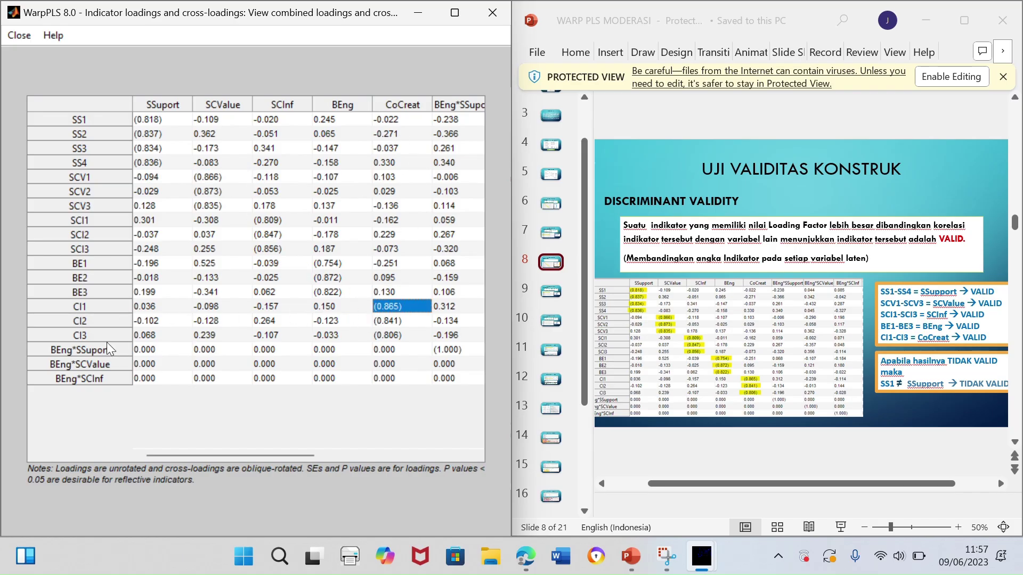
click(379, 334)
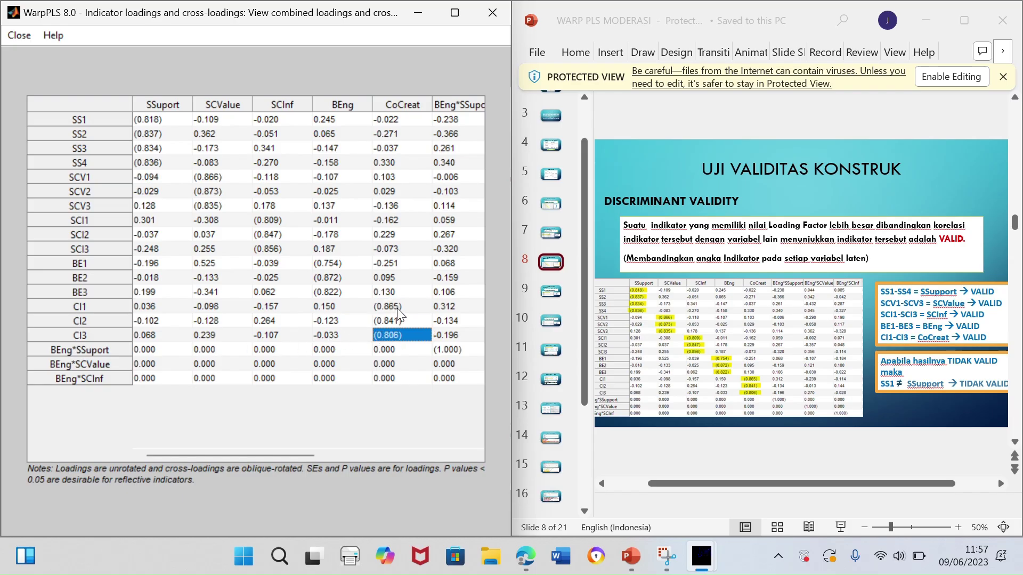
click(397, 308)
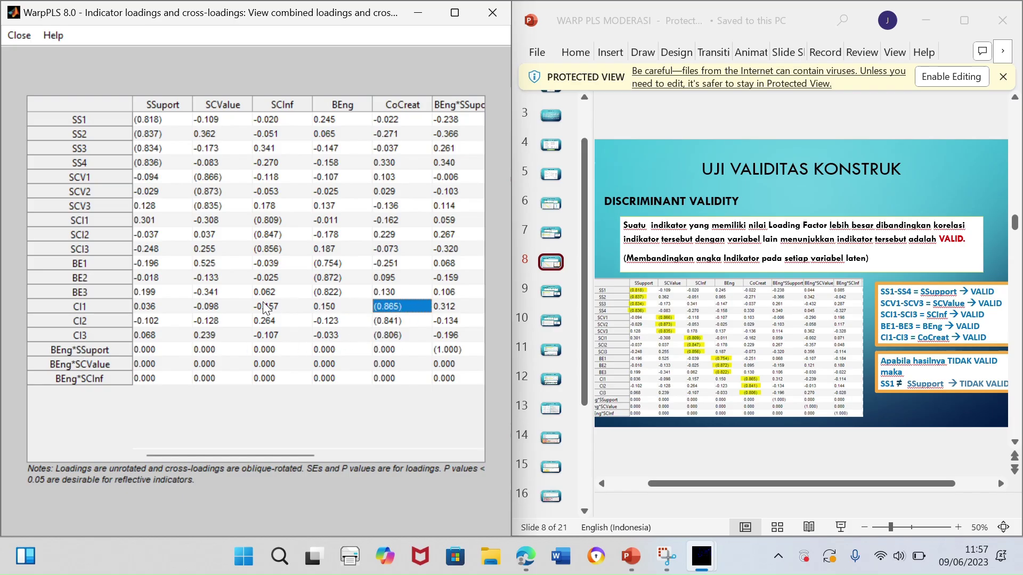
Show the Composite Reliability slide (slide 9) and bring back the WarpPLS latent variable coefficients table
click(545, 286)
click(547, 289)
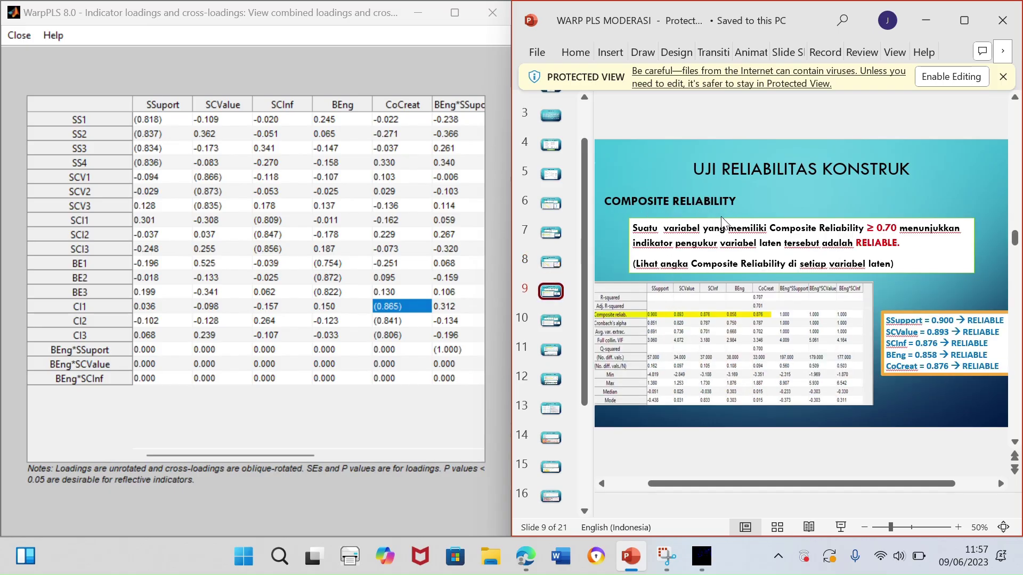
mouse_move(702, 556)
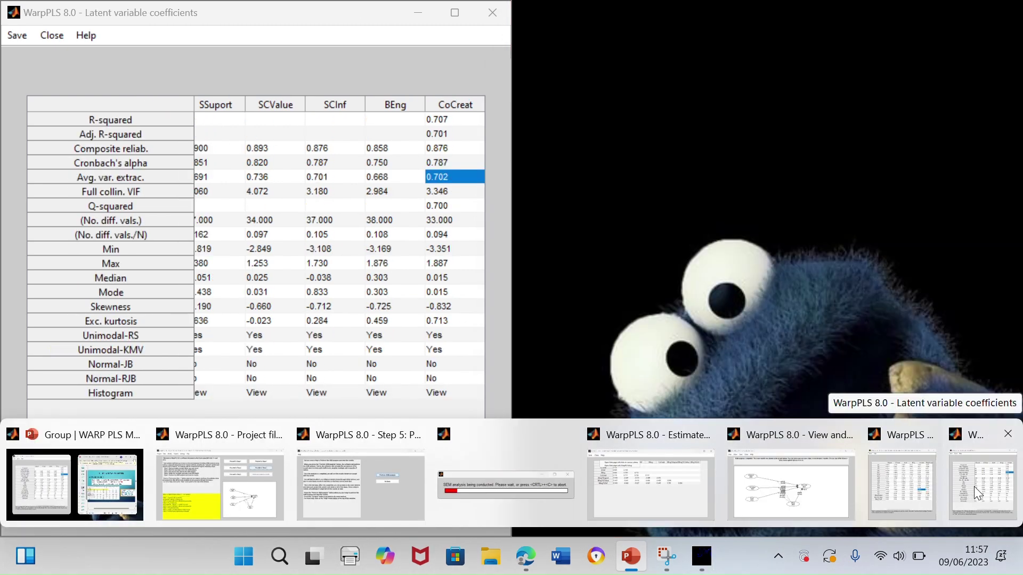
click(974, 486)
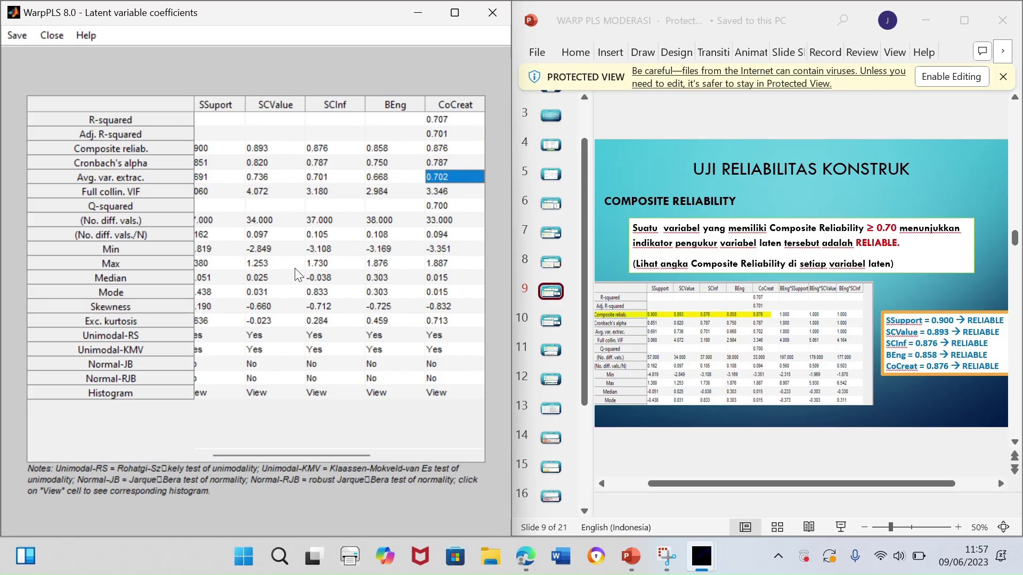
Check the composite reliability of the latent variables from SSuport to CoCreat against the ≥ 0.70 reliability criterion
drag(325, 450, 296, 447)
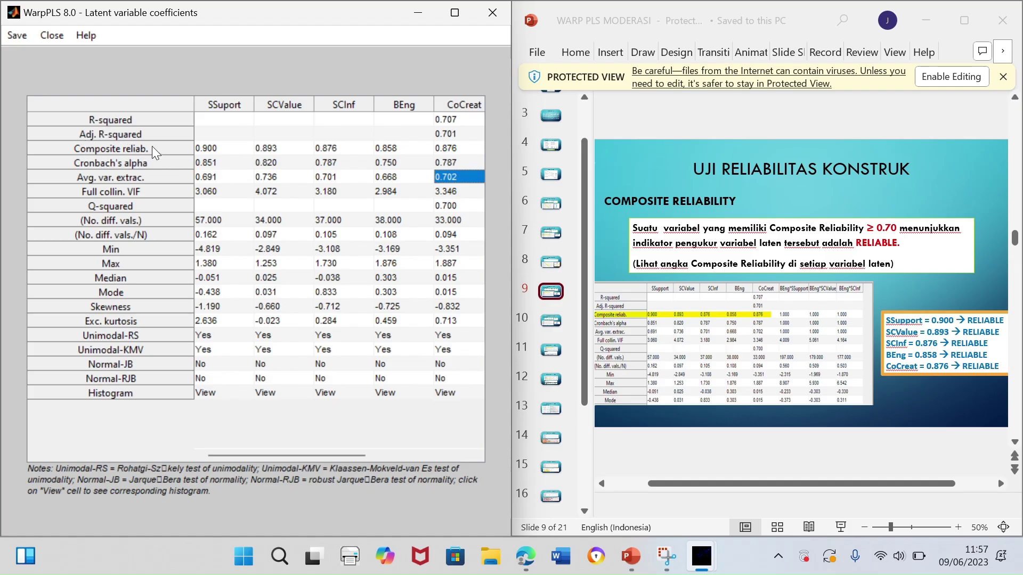
click(207, 149)
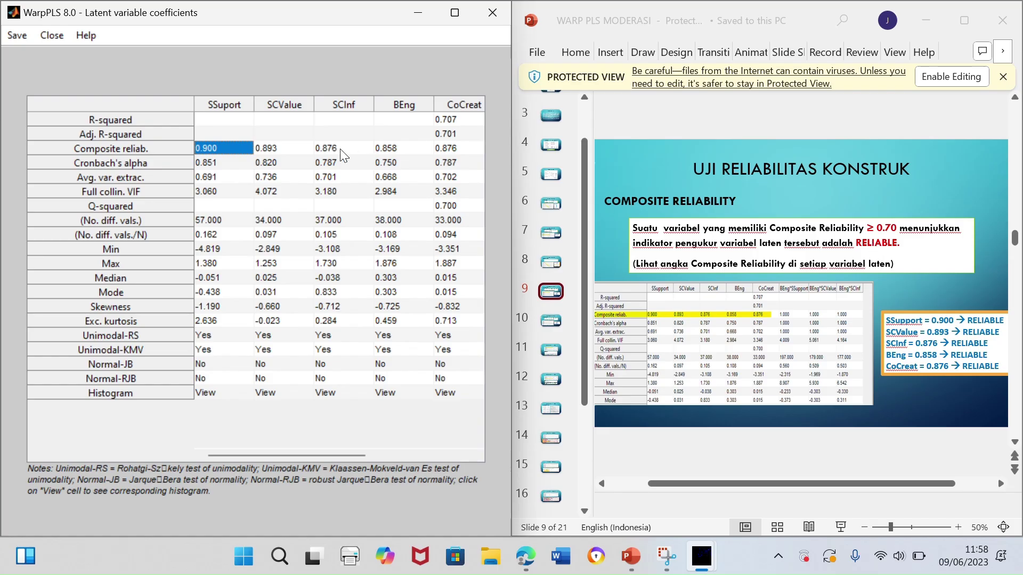
click(287, 147)
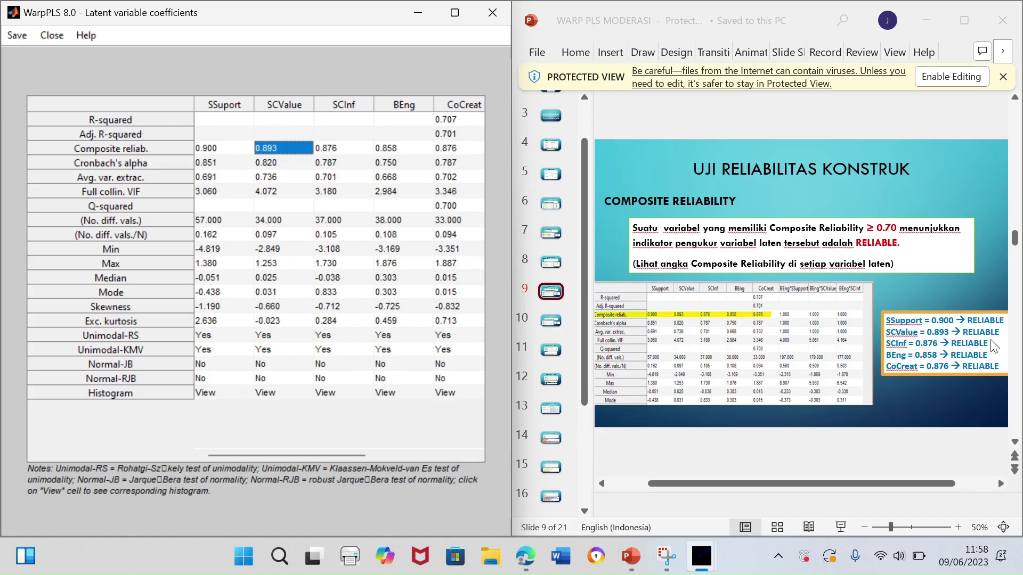
click(461, 151)
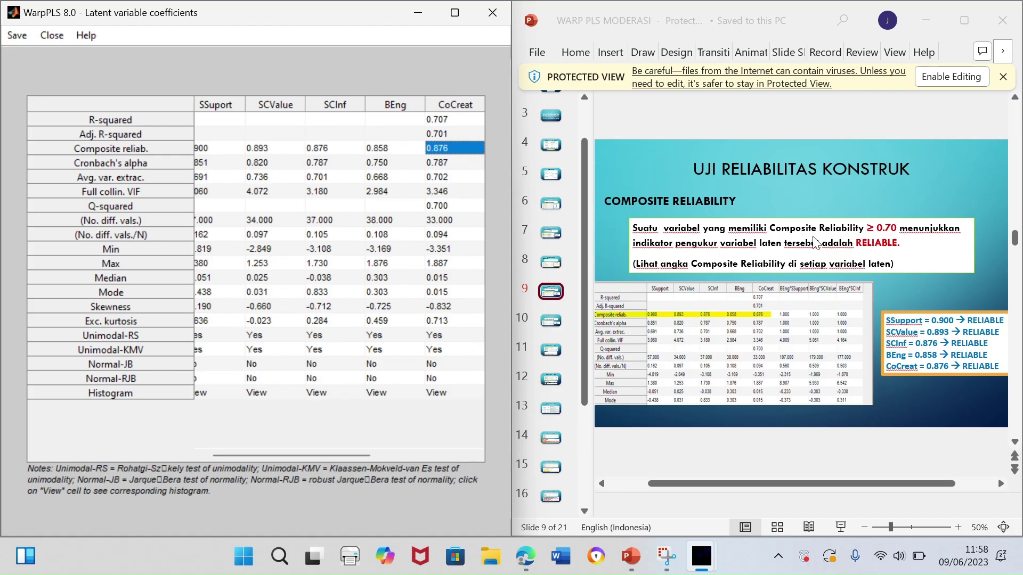
Show the Cronbach's Alpha slide (slide 10) and check the latent variables' Cronbach's alpha against the ≥ 0.70 criterion, starting with SSuport
click(550, 321)
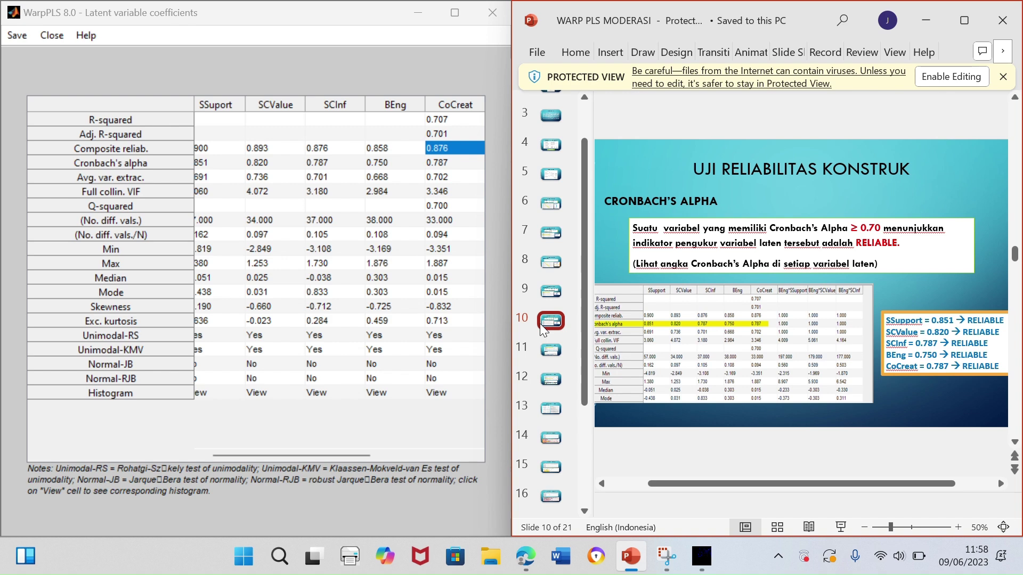
click(738, 299)
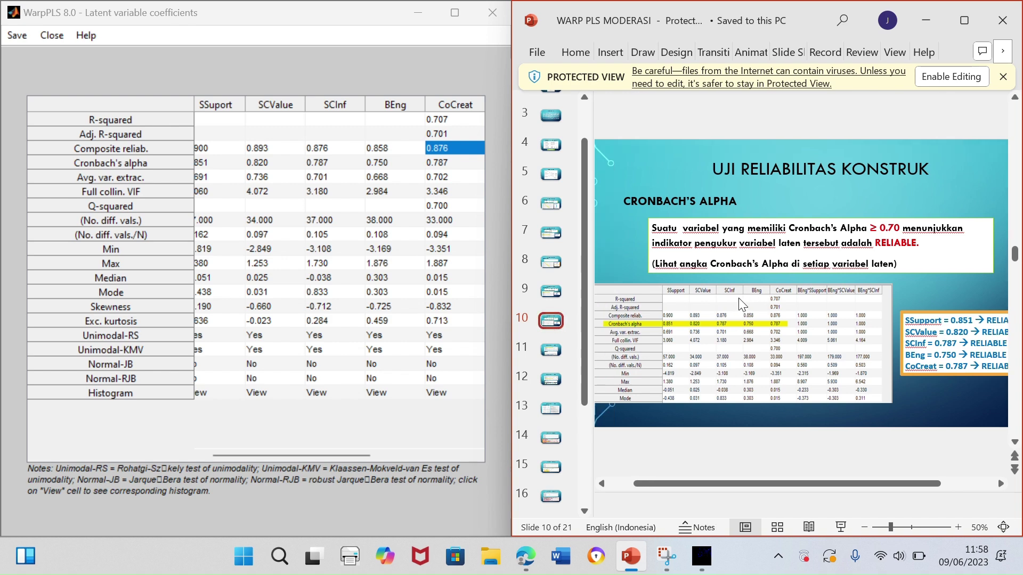
scroll(738, 304, right, 2)
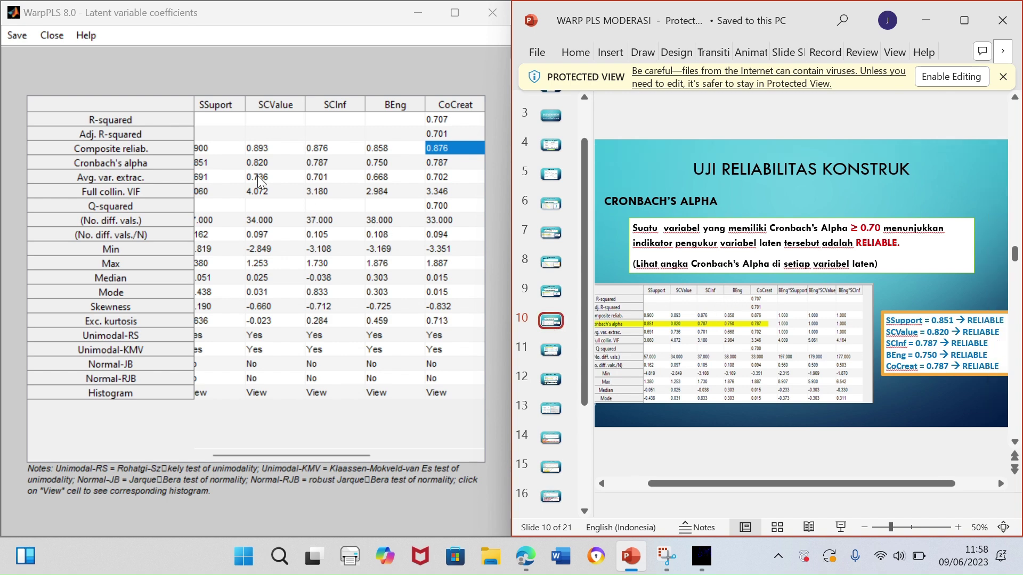
click(221, 162)
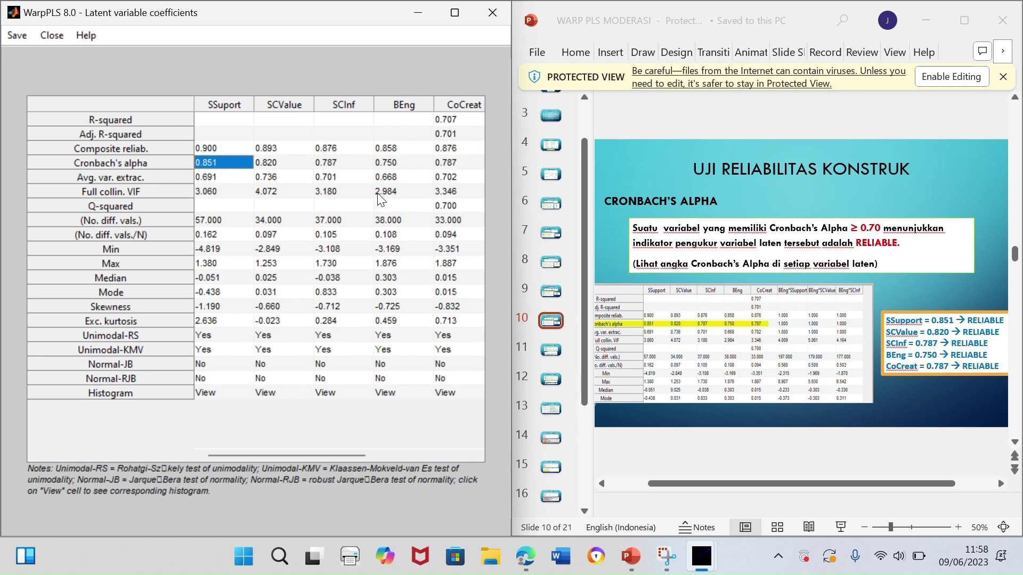
Check the Cronbach's alpha of SCValue, SCInf, BEng and CoCreat against the ≥ 0.70 reliability criterion
click(286, 161)
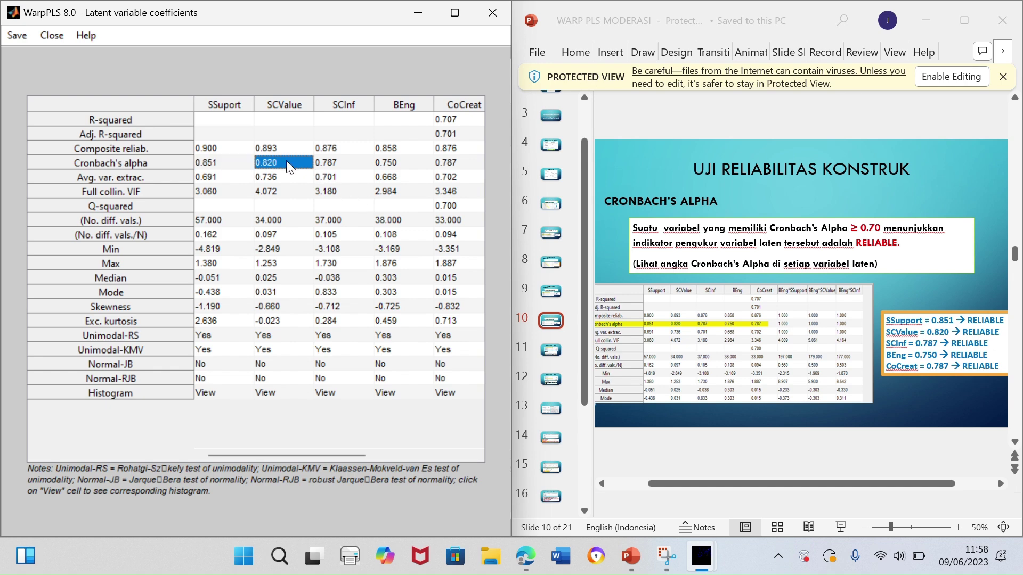
click(336, 161)
click(407, 158)
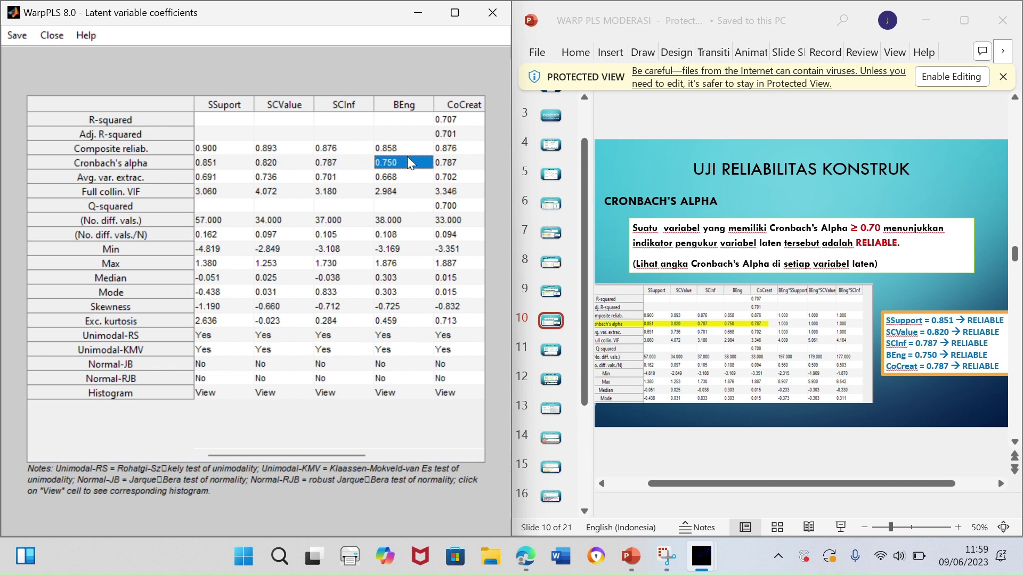
click(470, 163)
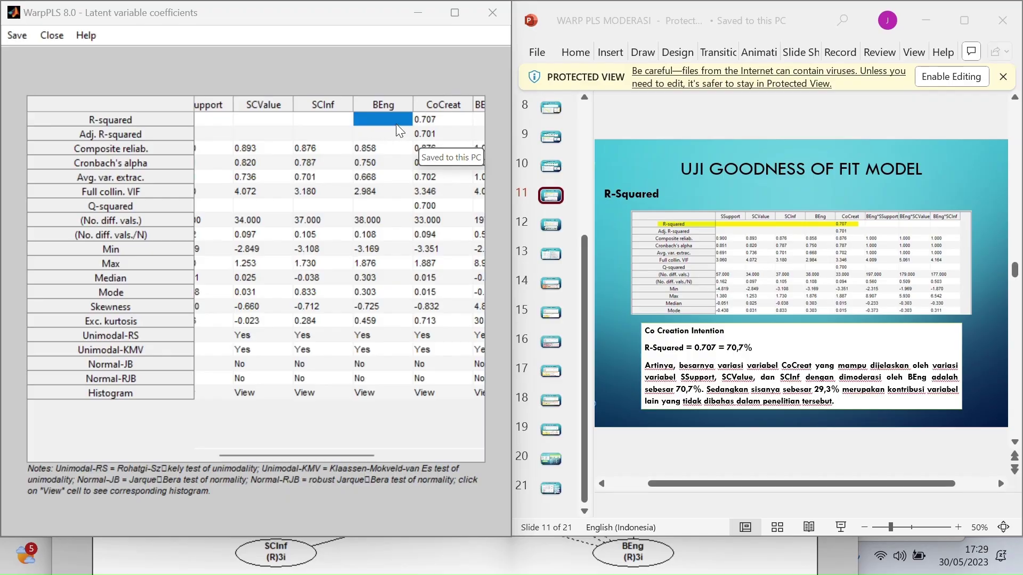
Examine the R-squared of CoCreat in the latent variable coefficients against the goodness-of-fit interpretation on slide 11
click(431, 120)
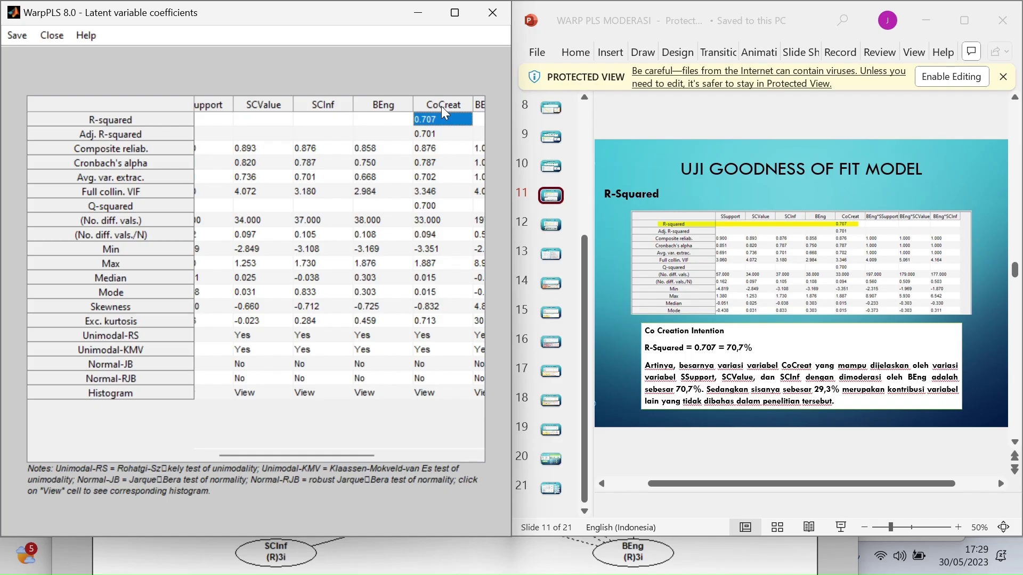
click(377, 117)
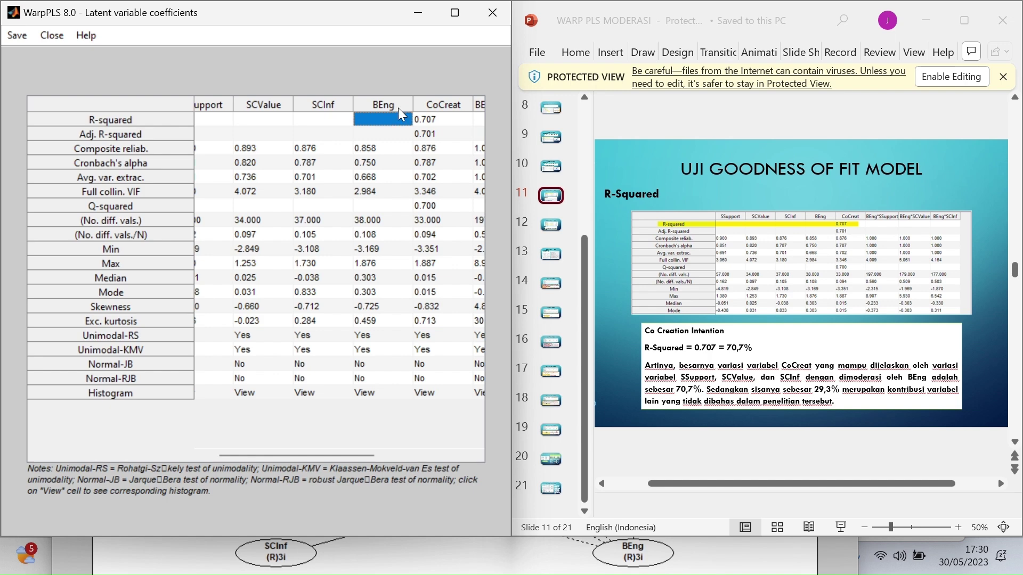
click(435, 120)
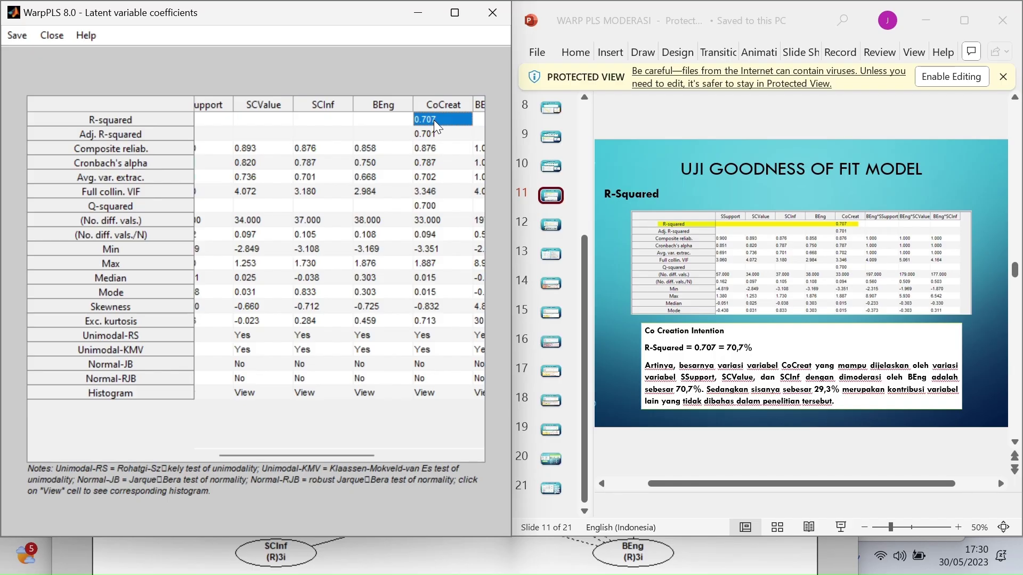
click(389, 120)
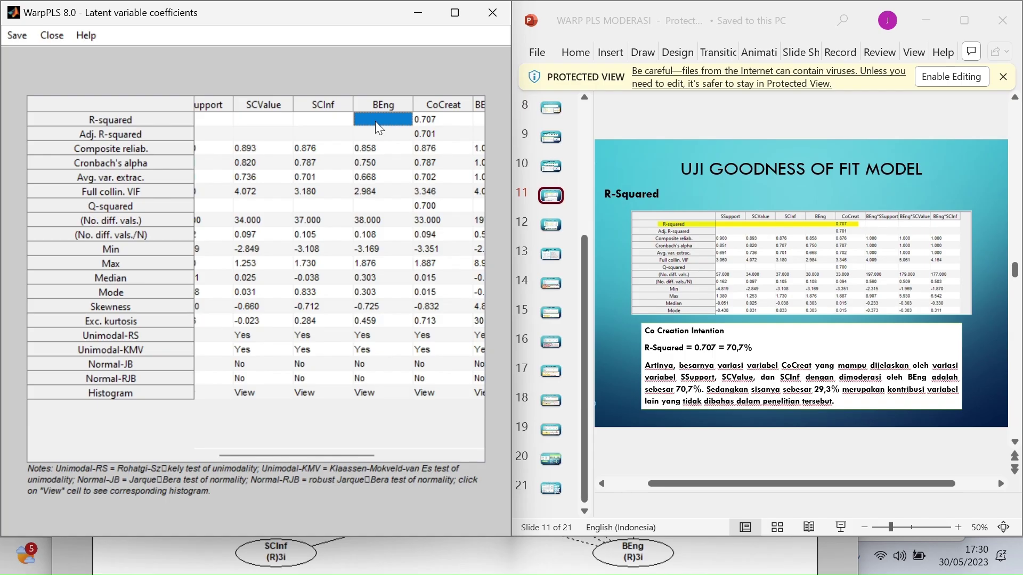
click(426, 117)
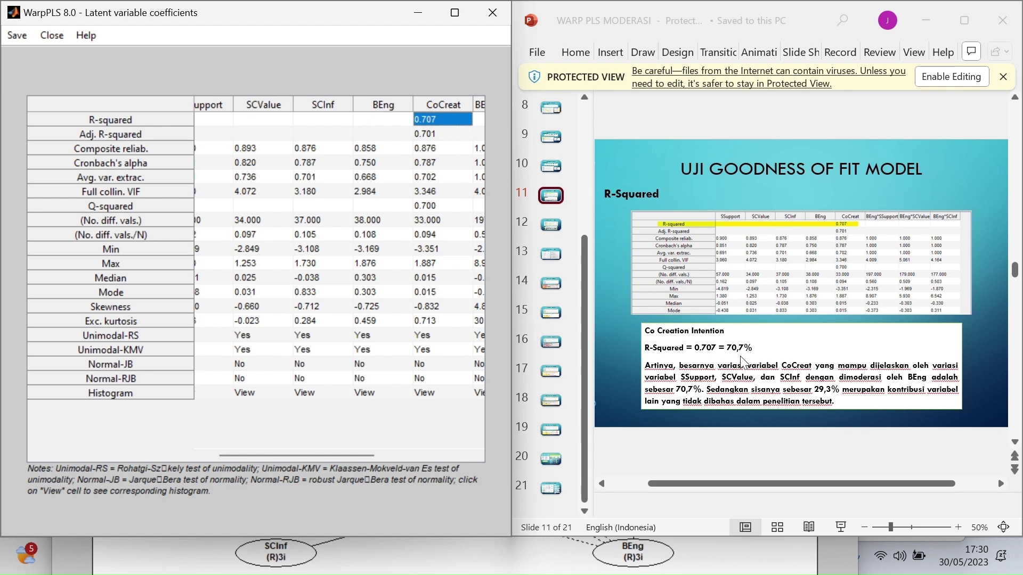
Show the Q-Squared slide (slide 12) and check CoCreat's Q-squared in the latent variable coefficients
click(627, 426)
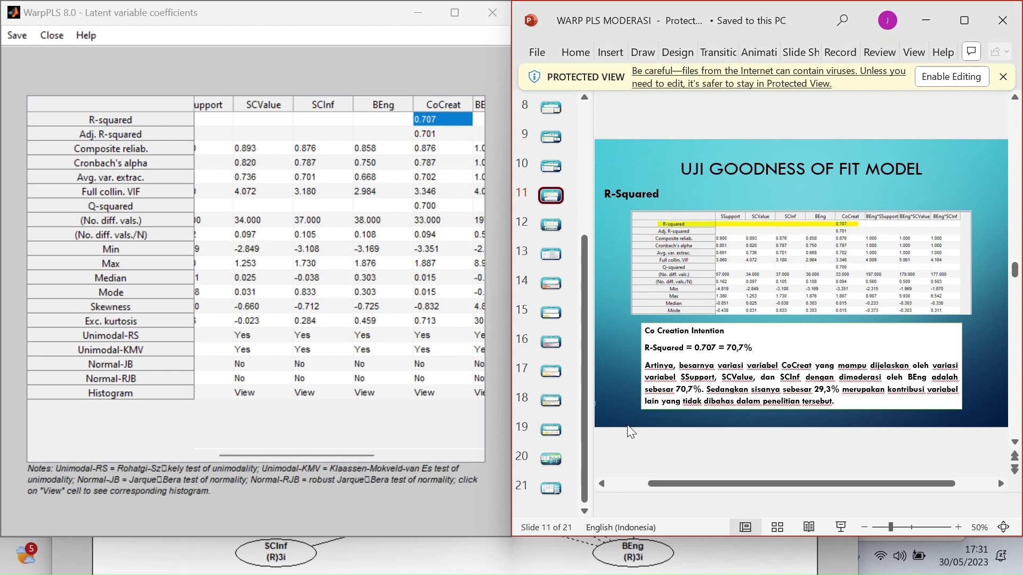
scroll(627, 425, down, 1)
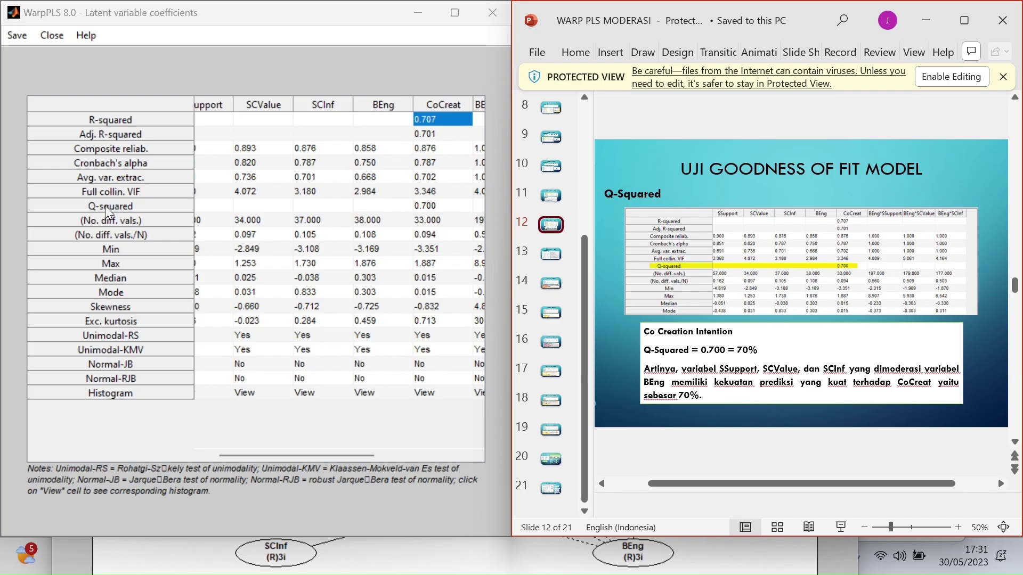
click(439, 205)
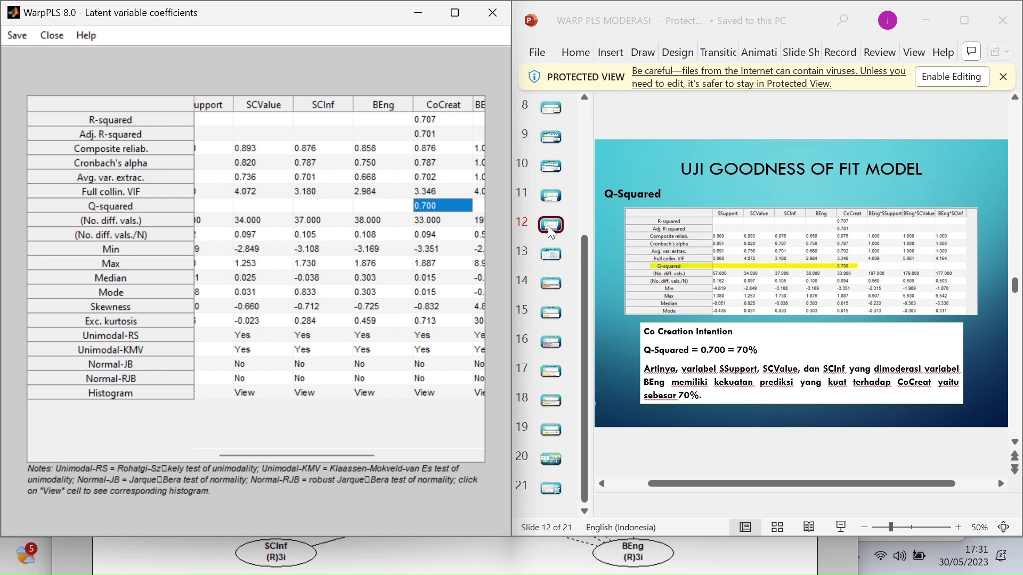
Show the direct hypothesis test slide (slide 14), put away the latent variable coefficients and bring the View and save results window forward
click(551, 285)
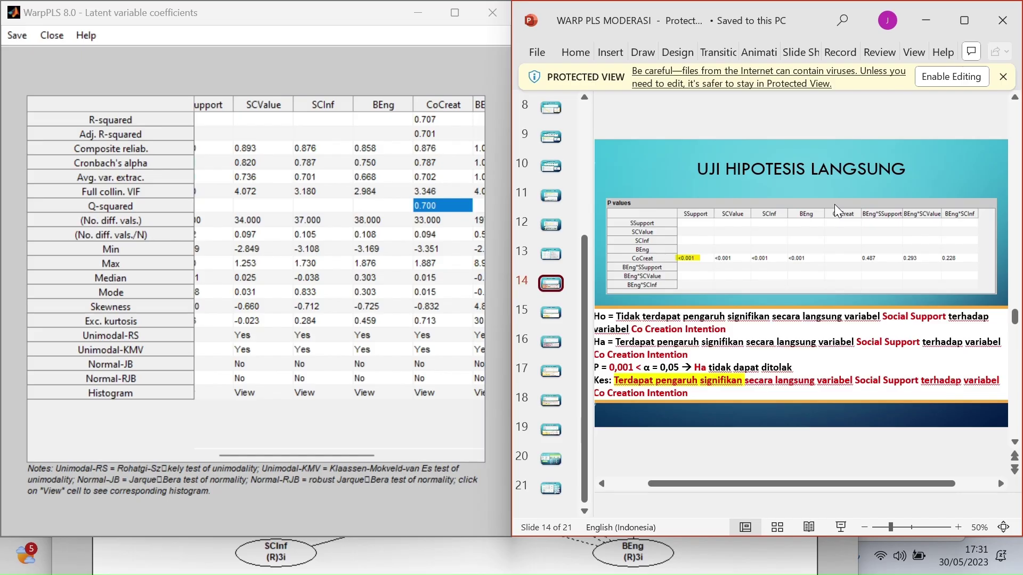
click(388, 57)
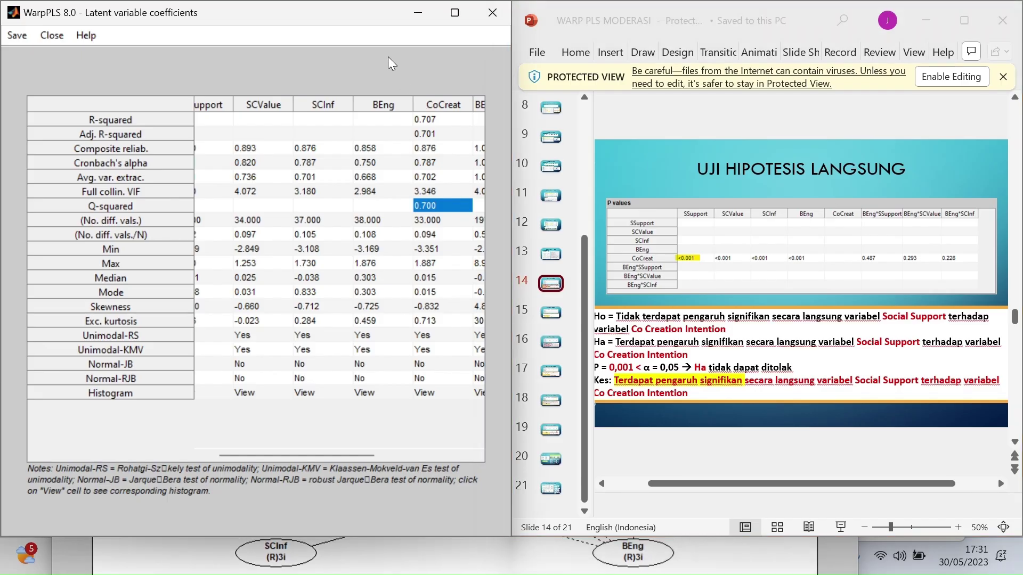
drag(379, 19, 417, 70)
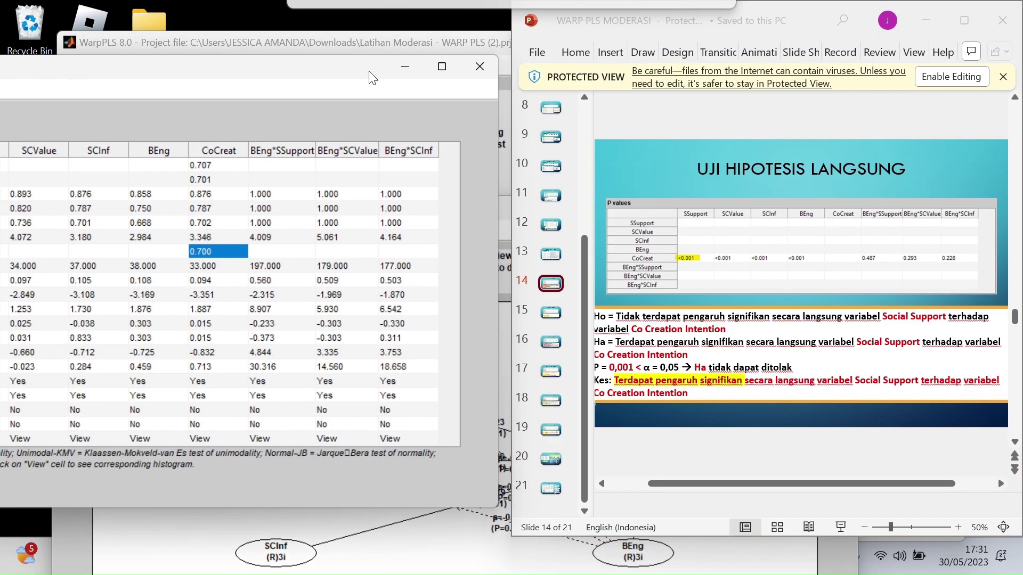
click(417, 71)
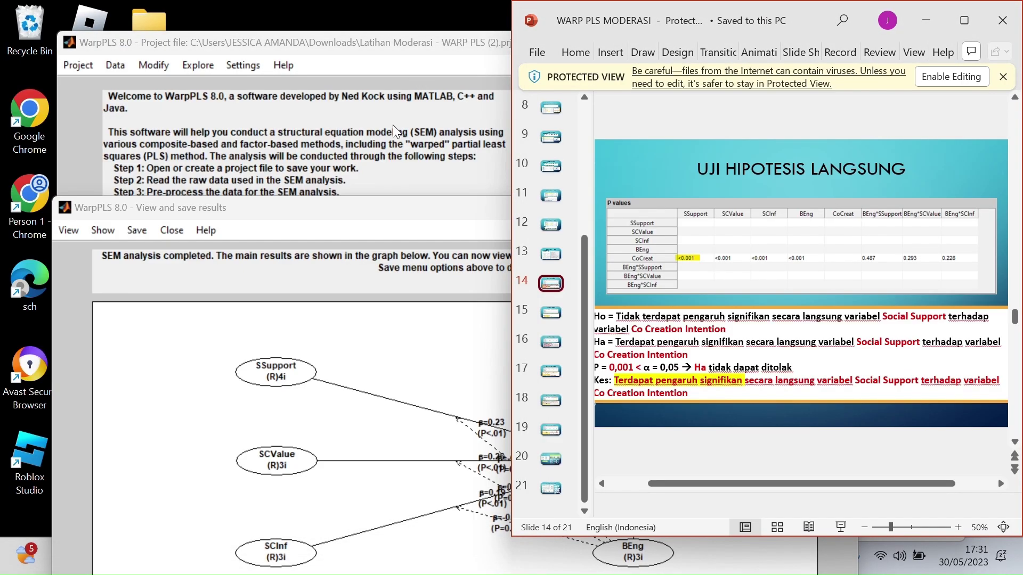
click(406, 229)
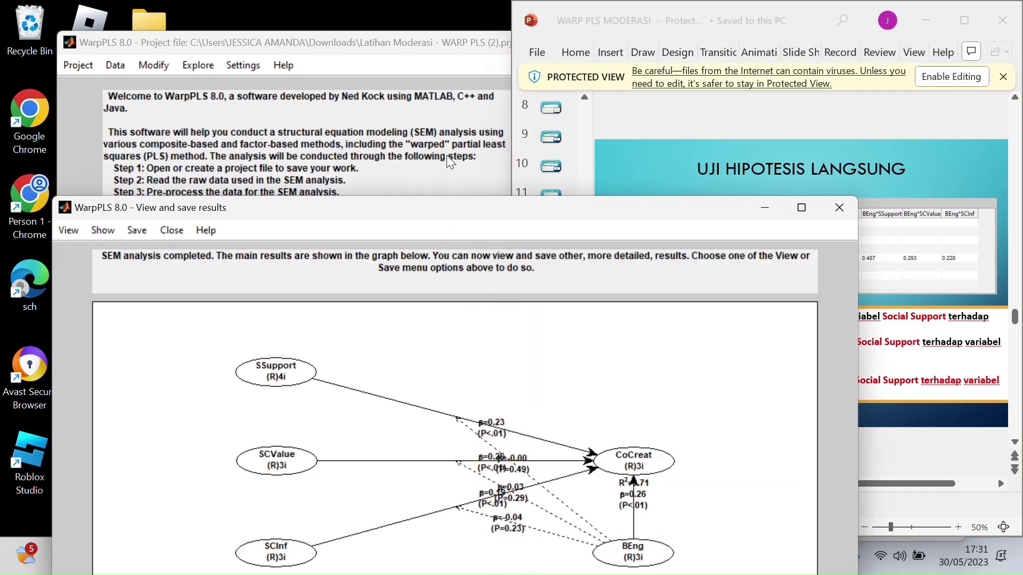
drag(366, 206, 364, 78)
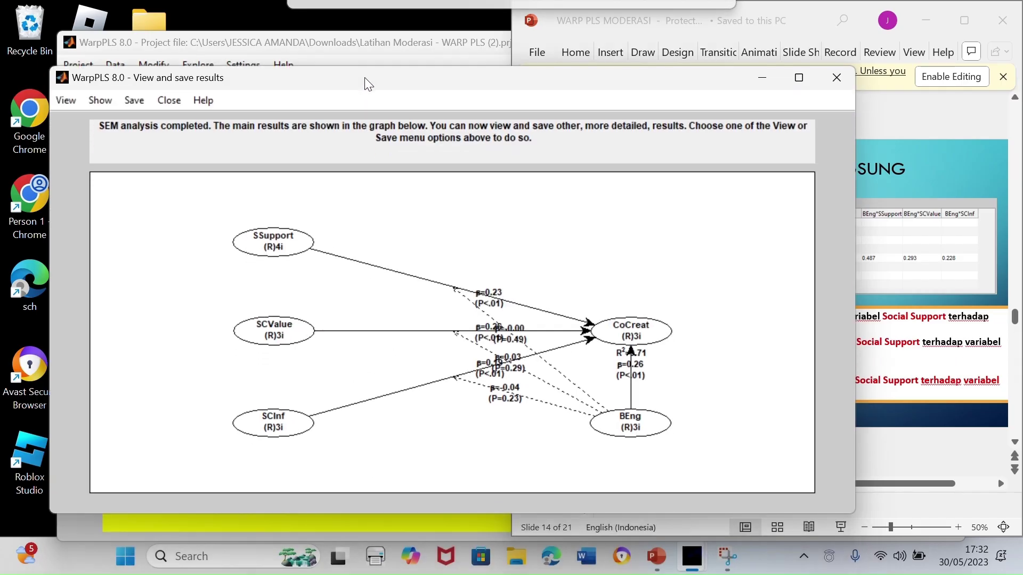
Open the path coefficients and P values results and arrange them side by side with the slides
click(66, 99)
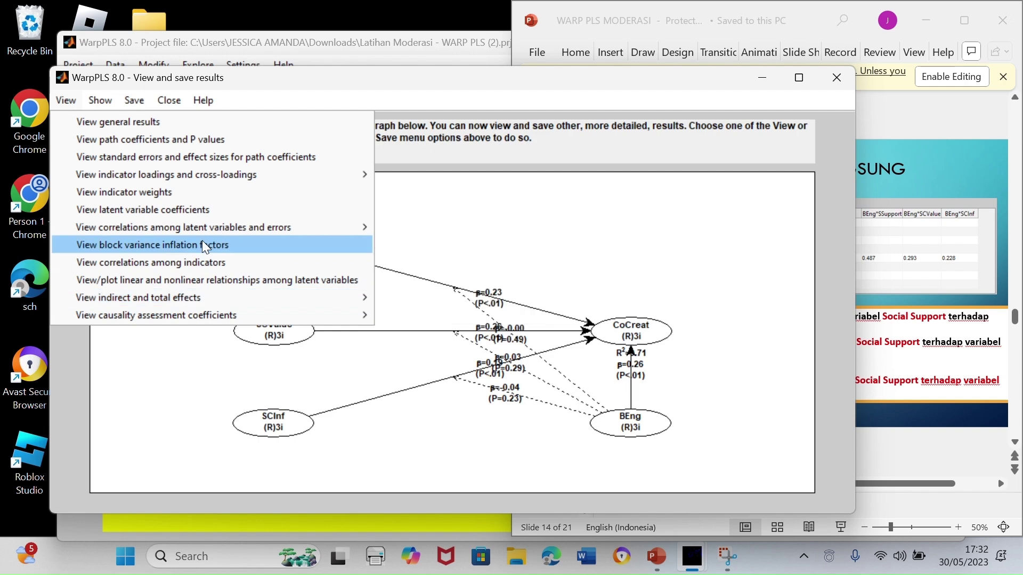
click(262, 143)
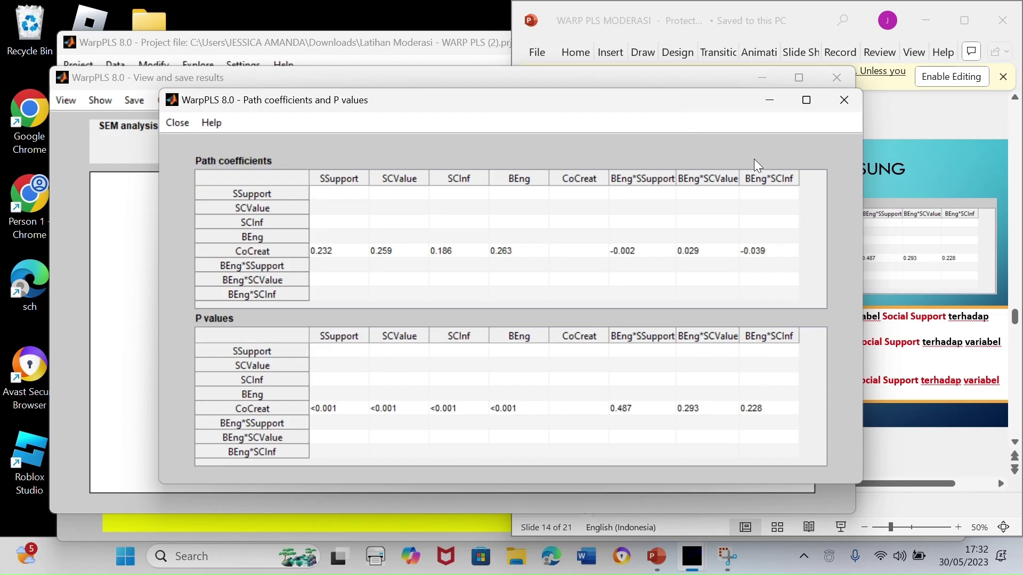
key(super+Left)
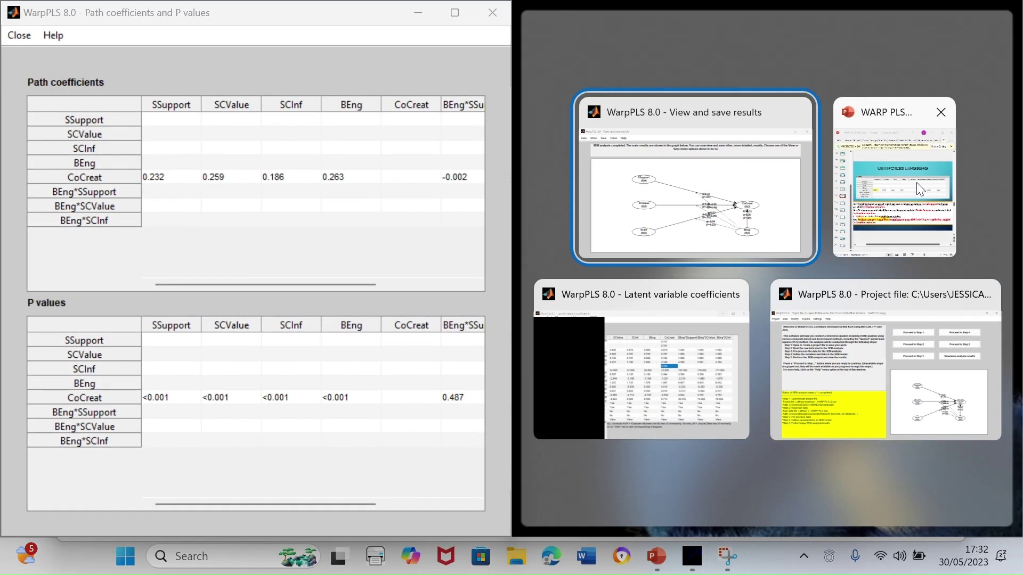
click(920, 188)
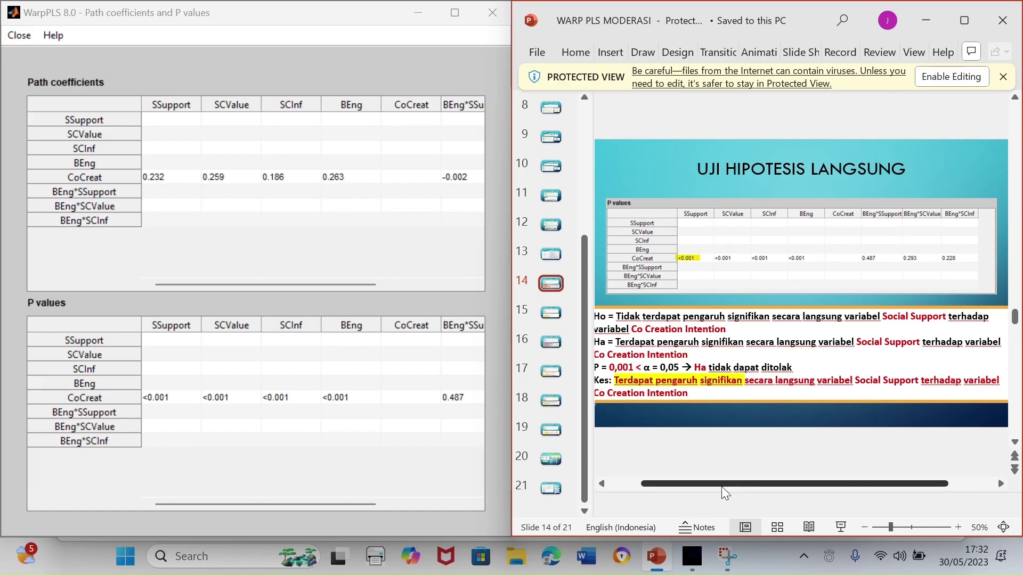
Check the P value of SSupport on CoCreat against the α = 0.05 criterion in slide 14's hypotheses
drag(729, 486, 719, 485)
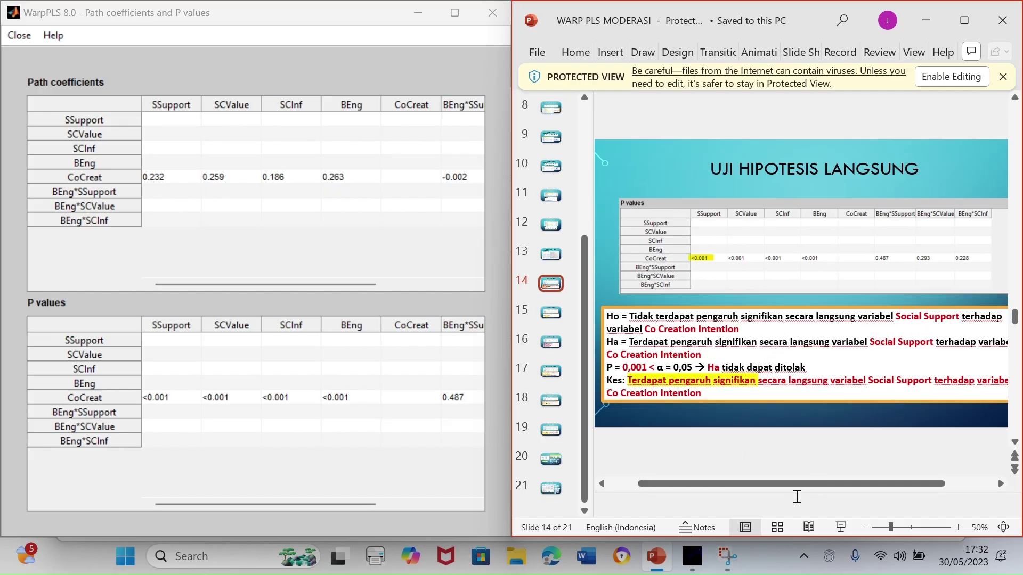
mouse_move(787, 486)
mouse_down()
mouse_move(815, 486)
mouse_move(801, 485)
mouse_up()
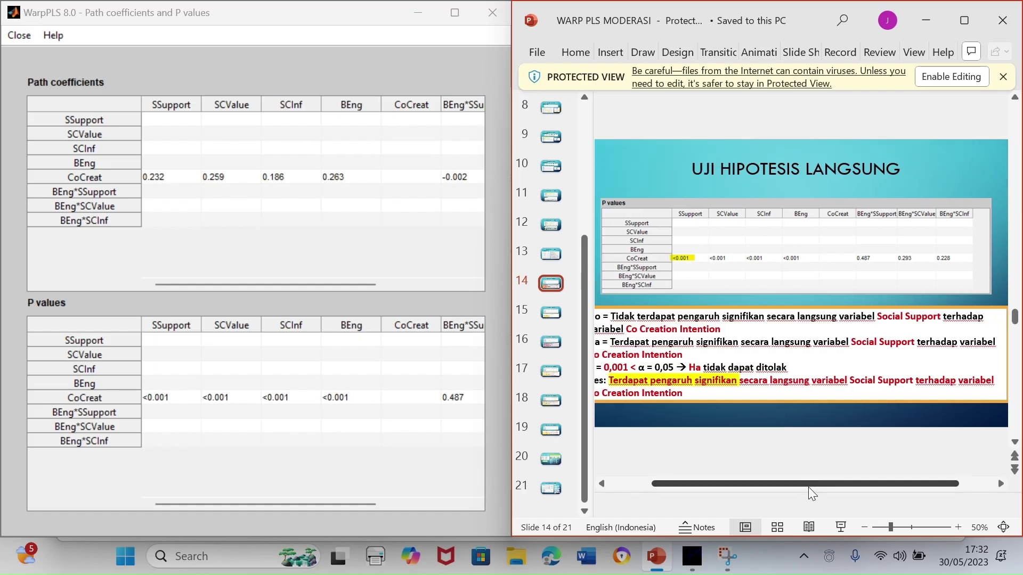
click(601, 484)
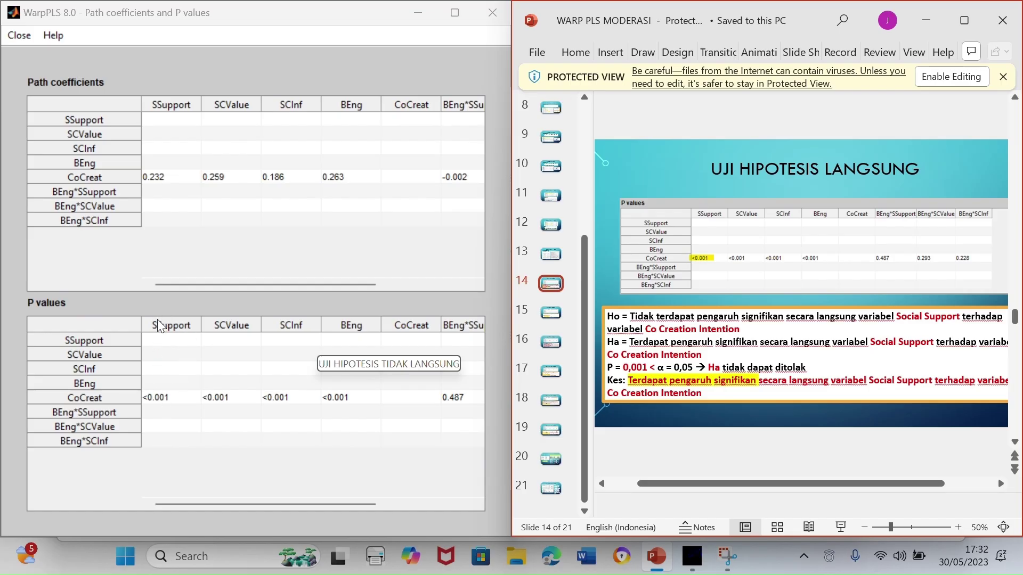
click(163, 401)
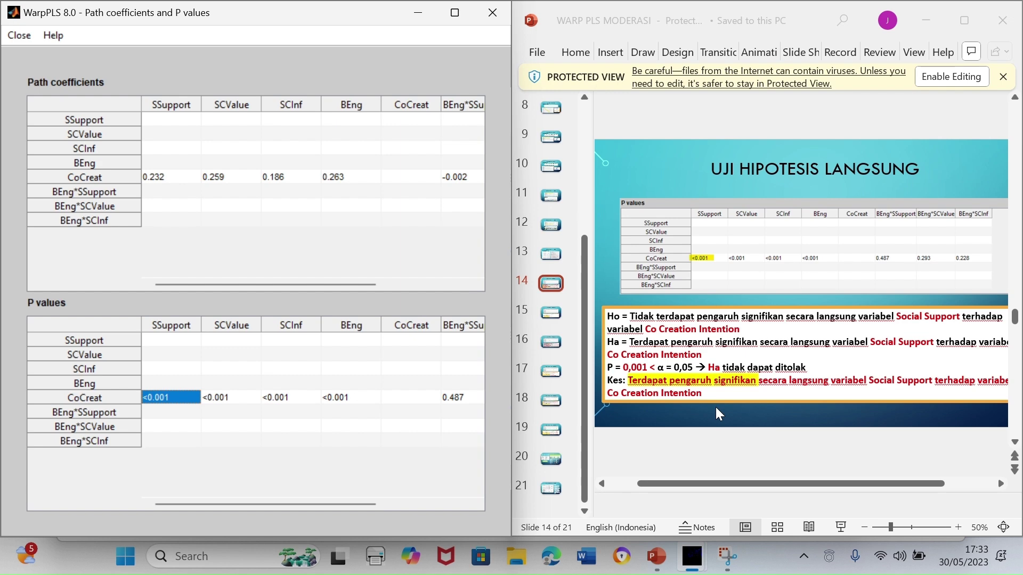
Show the Social Commerce Value hypothesis slide (slide 15) and check the P value of SCValue on CoCreat against α = 0.05
click(547, 315)
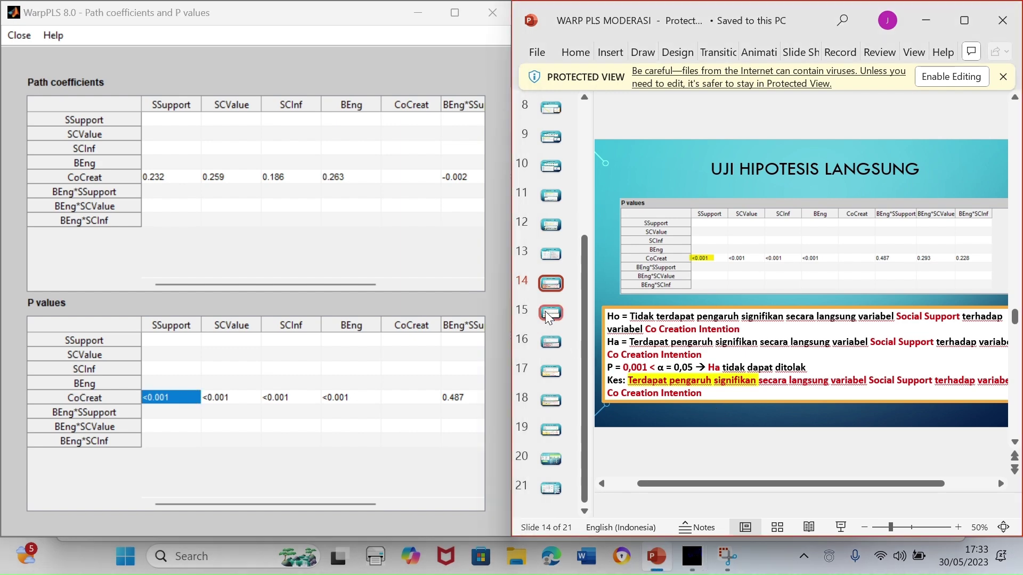
click(547, 315)
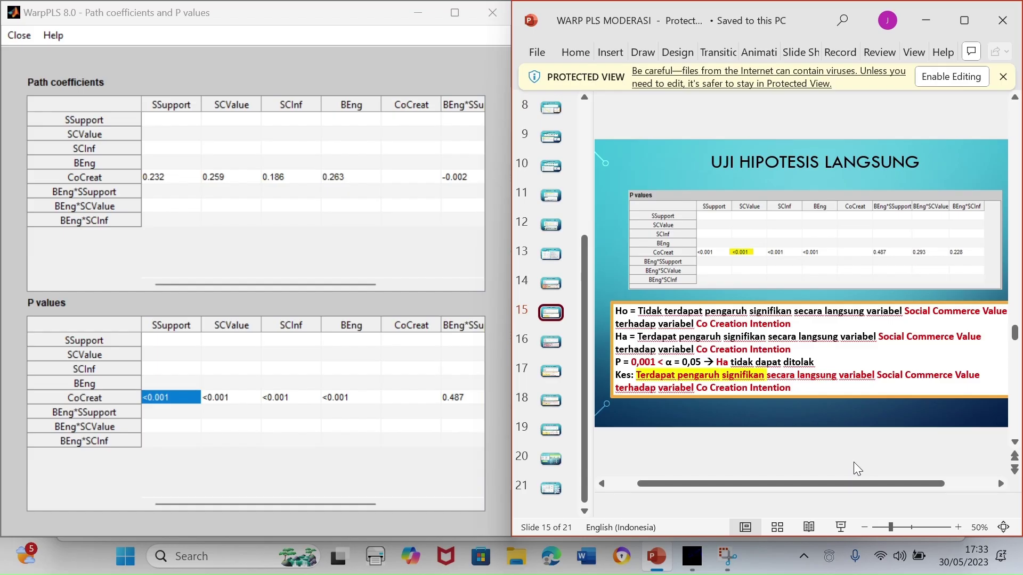
drag(919, 489, 932, 493)
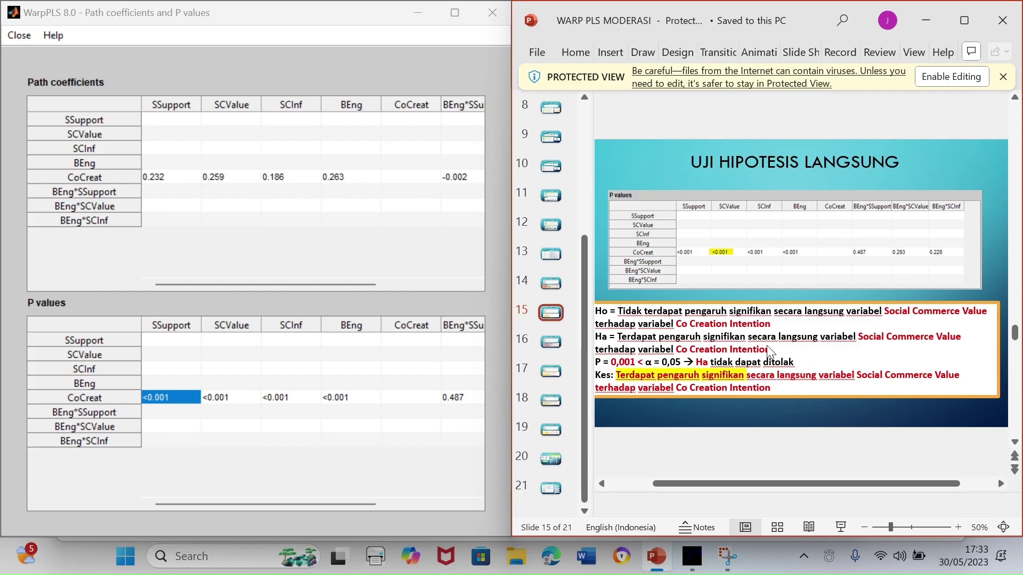
click(218, 397)
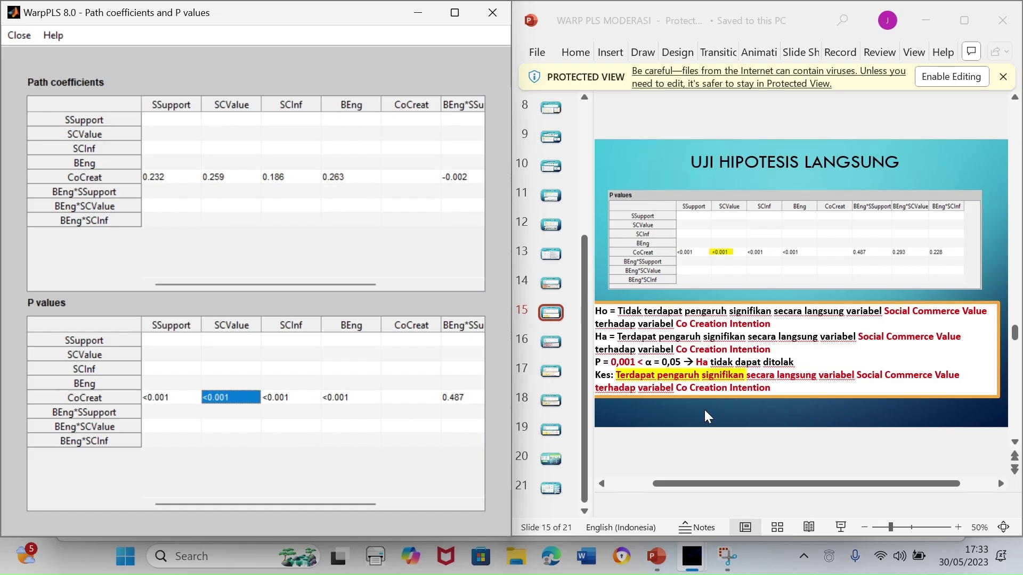
Show the Social Commerce Information hypothesis slide (slide 16) and check the P value of SCInf on CoCreat against α = 0.05
click(560, 352)
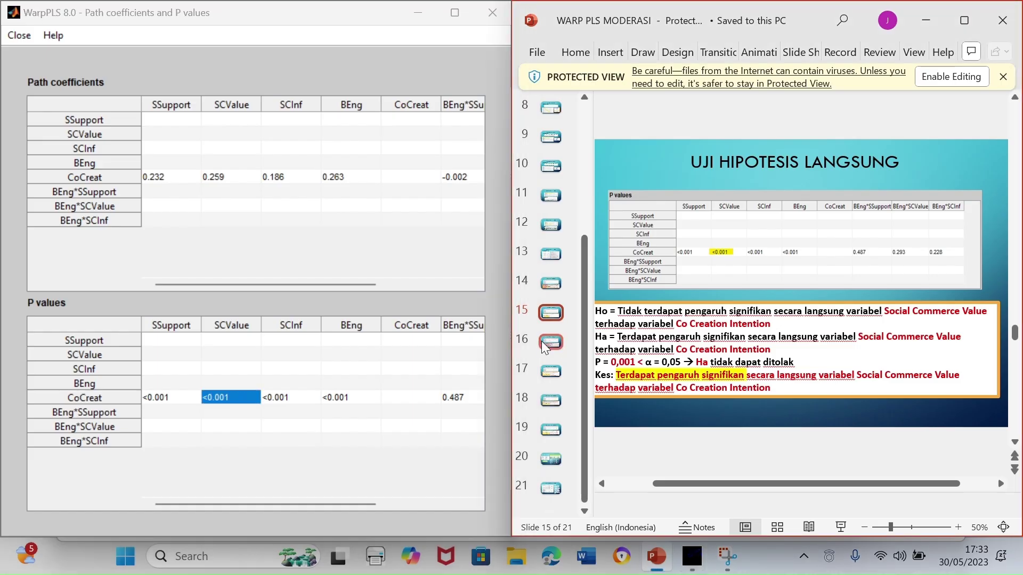
click(542, 341)
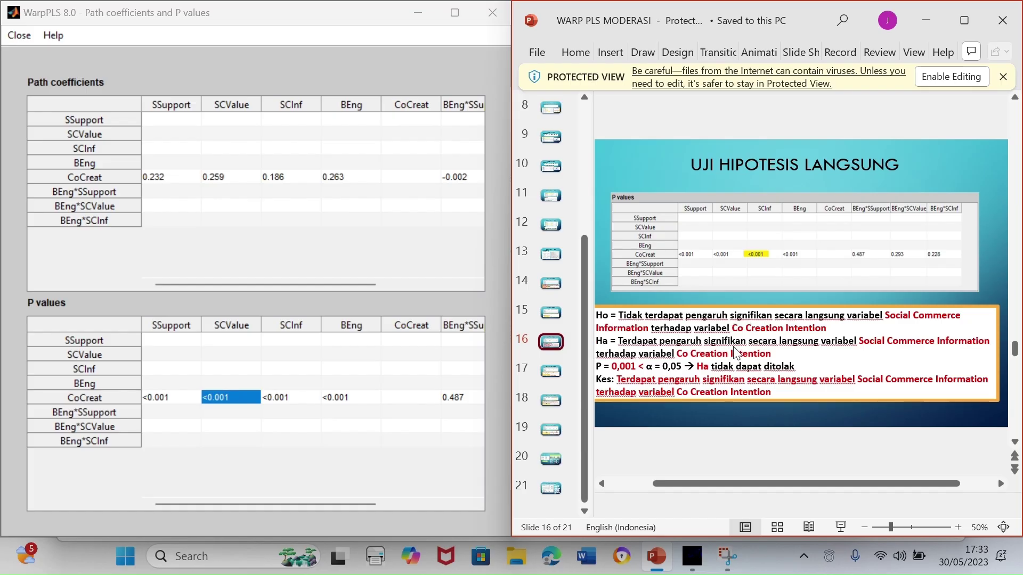
click(274, 401)
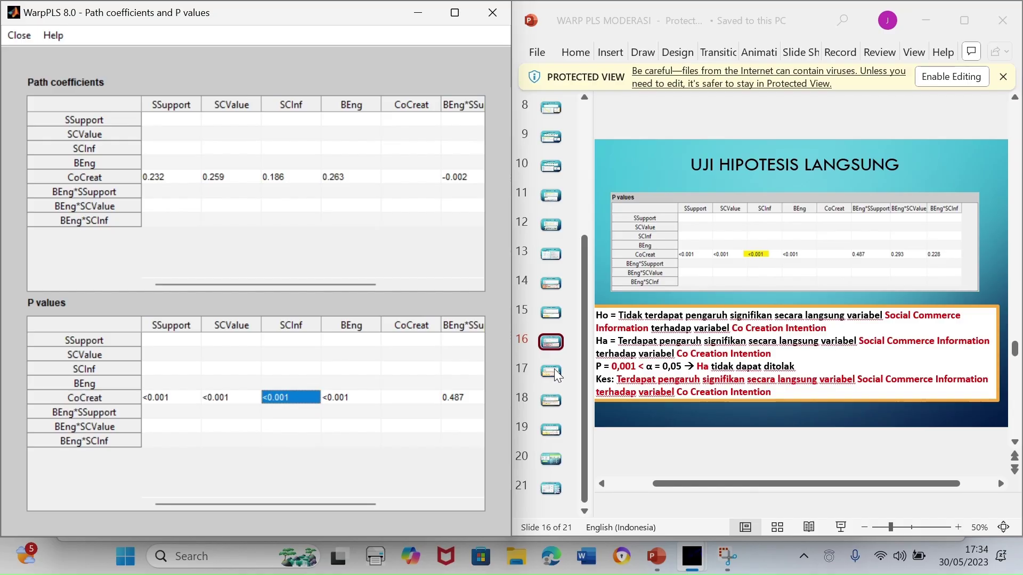
Show the indirect hypothesis test slide (slide 17) for Social Support on Co Creation Intention moderated by Brand Engagement
key(Down)
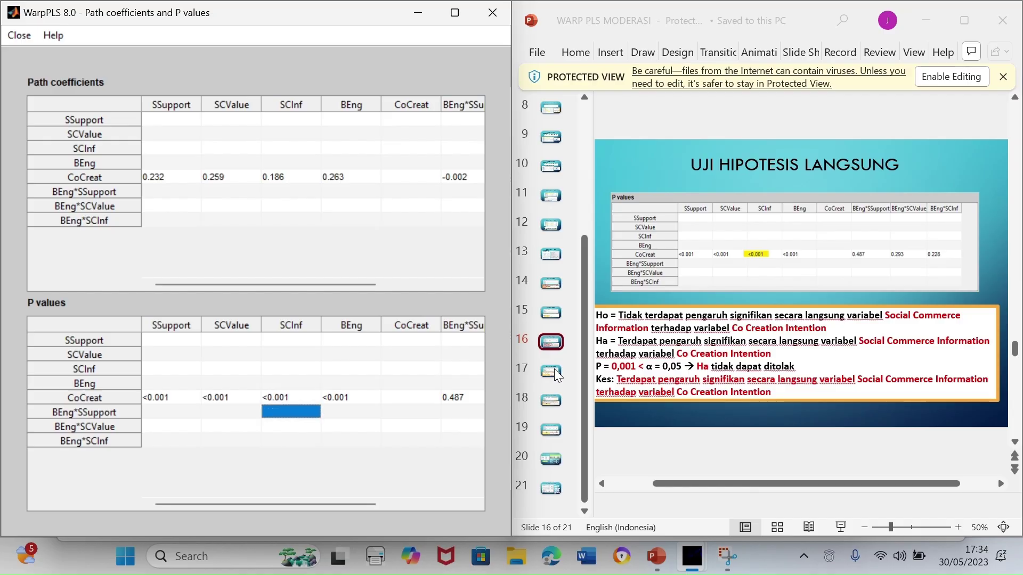
click(555, 369)
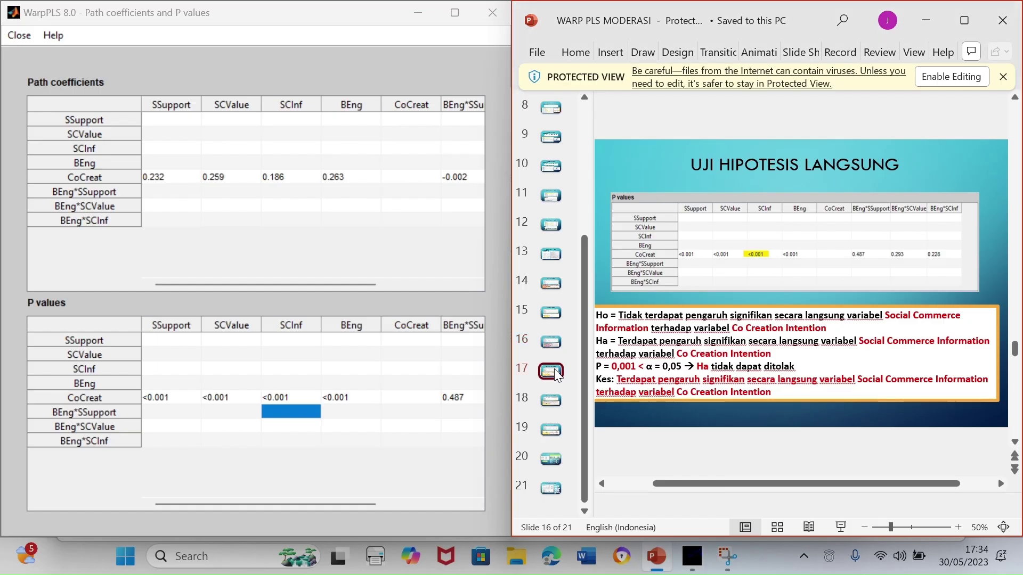
click(555, 370)
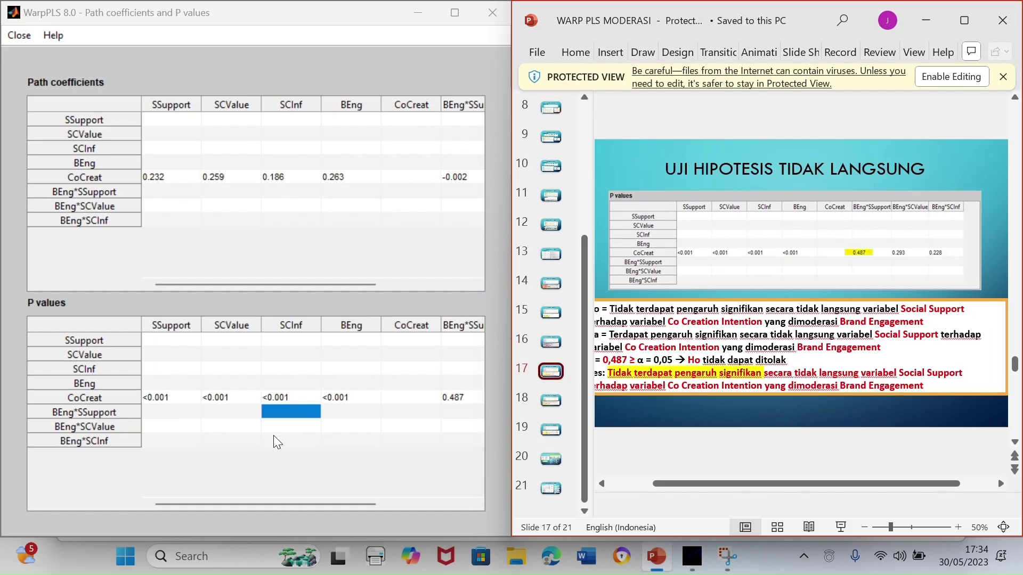
Check the P value of BEng*SSupport on CoCreat against the α = 0.05 criterion in slide 17's hypotheses
drag(315, 504, 412, 498)
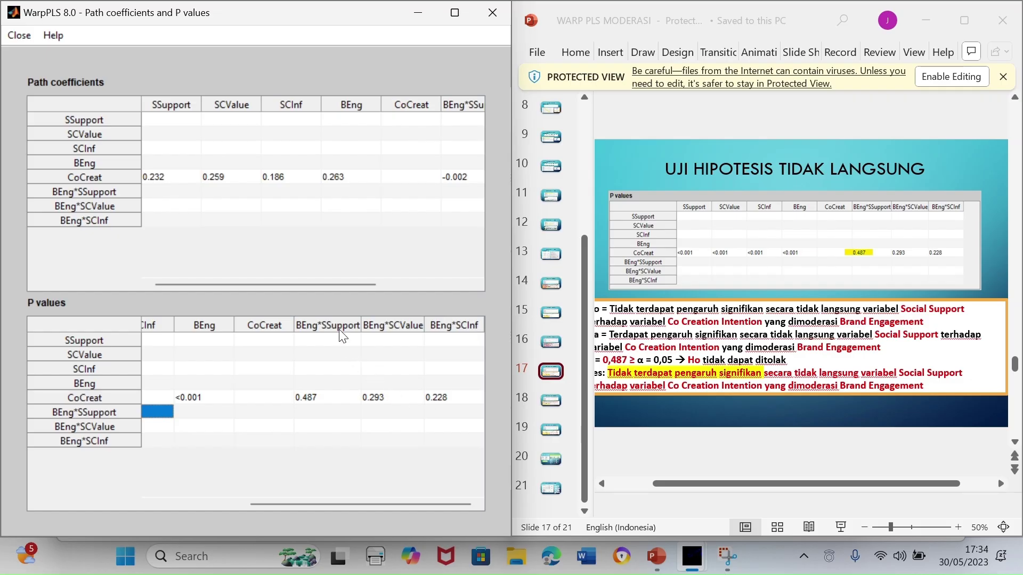
click(337, 399)
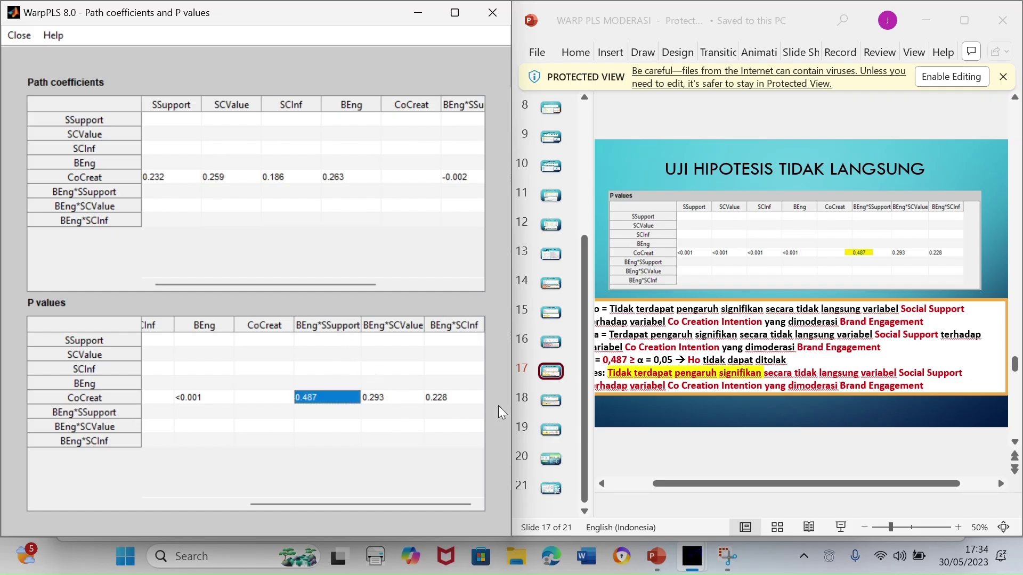
click(717, 483)
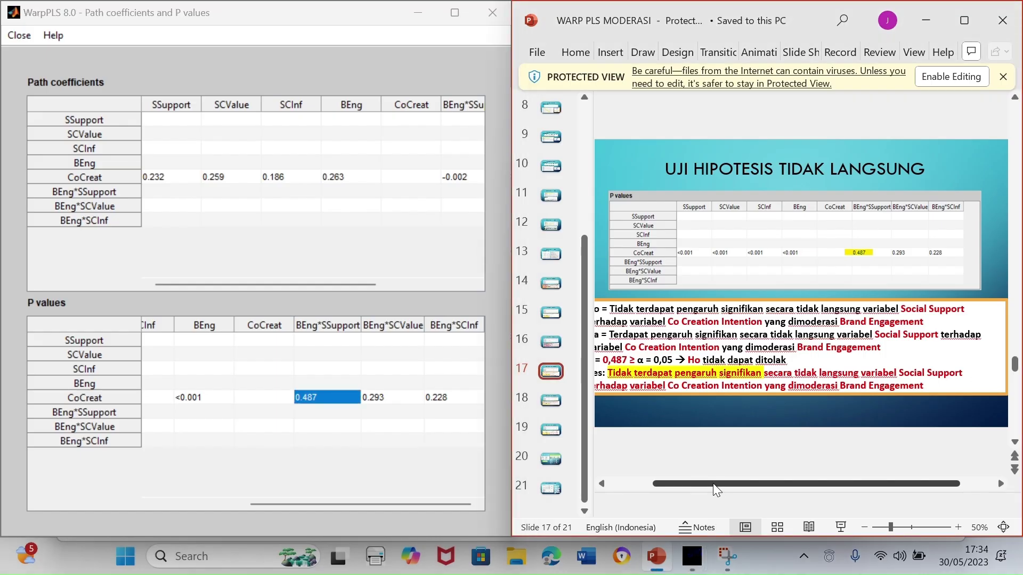
drag(713, 484, 699, 484)
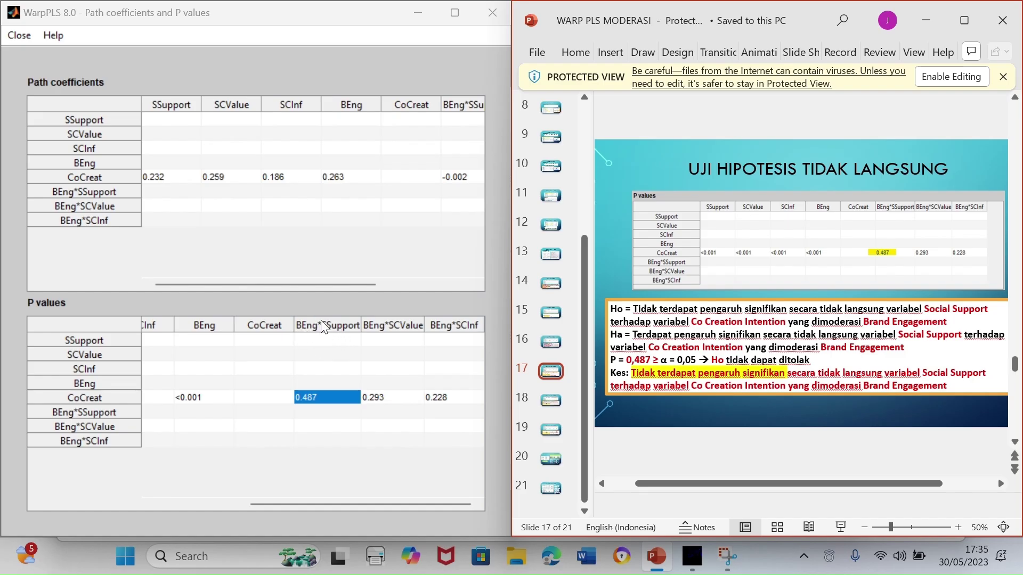
click(309, 397)
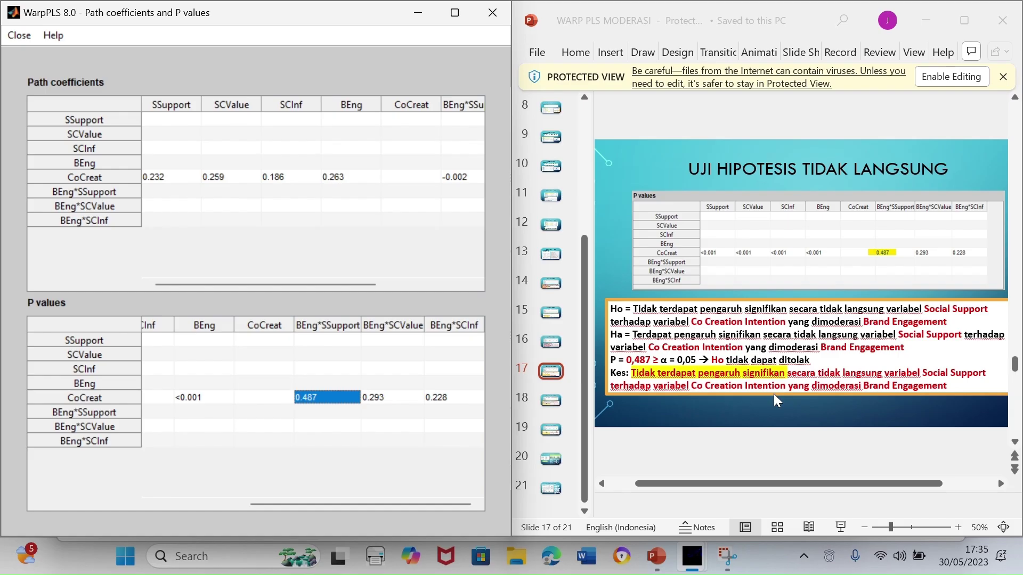
Show the moderated Social Commerce Value hypothesis slide (slide 18) and check the P value of BEng*SCValue on CoCreat against α = 0.05
click(547, 406)
click(546, 406)
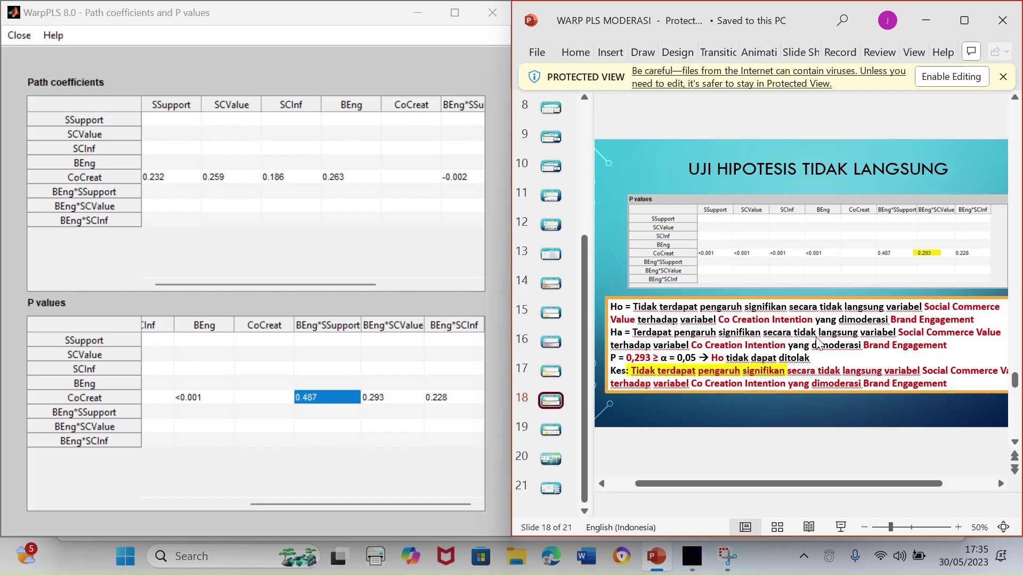
click(383, 397)
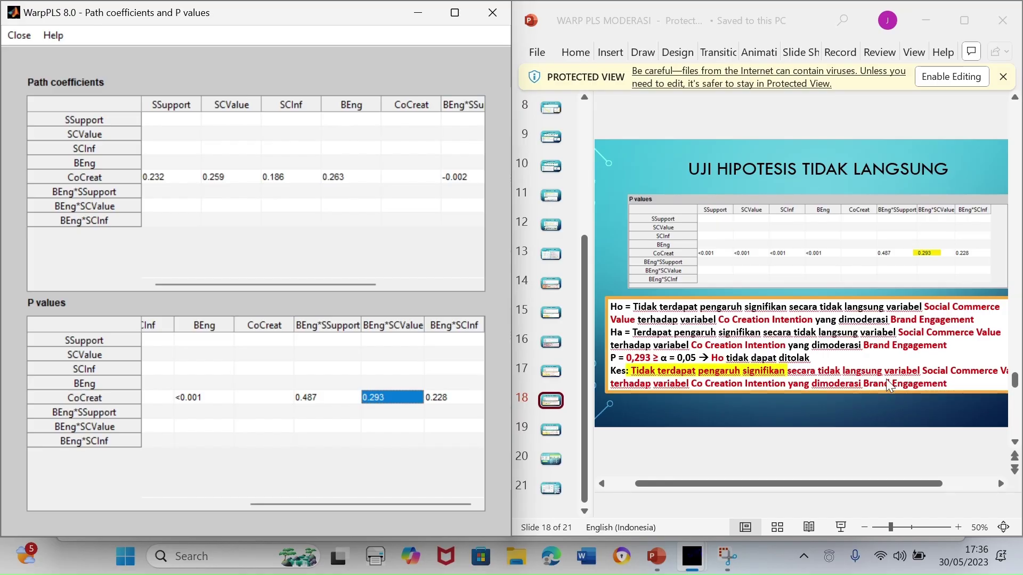
Show the moderated Social Commerce Information hypothesis slide (slide 19) and check the P value of BEng*SCInf on CoCreat against α = 0.05
click(546, 430)
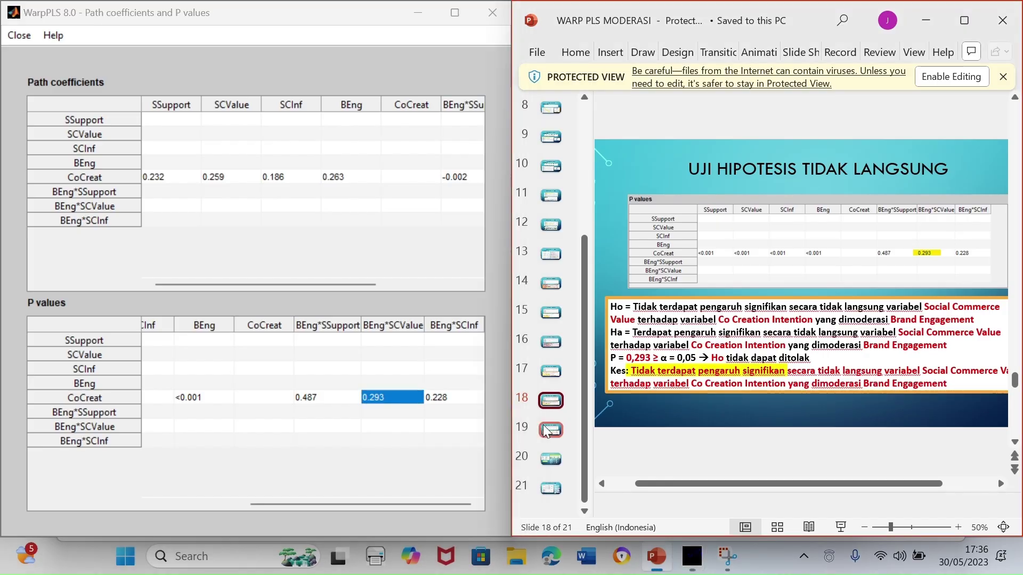
click(545, 430)
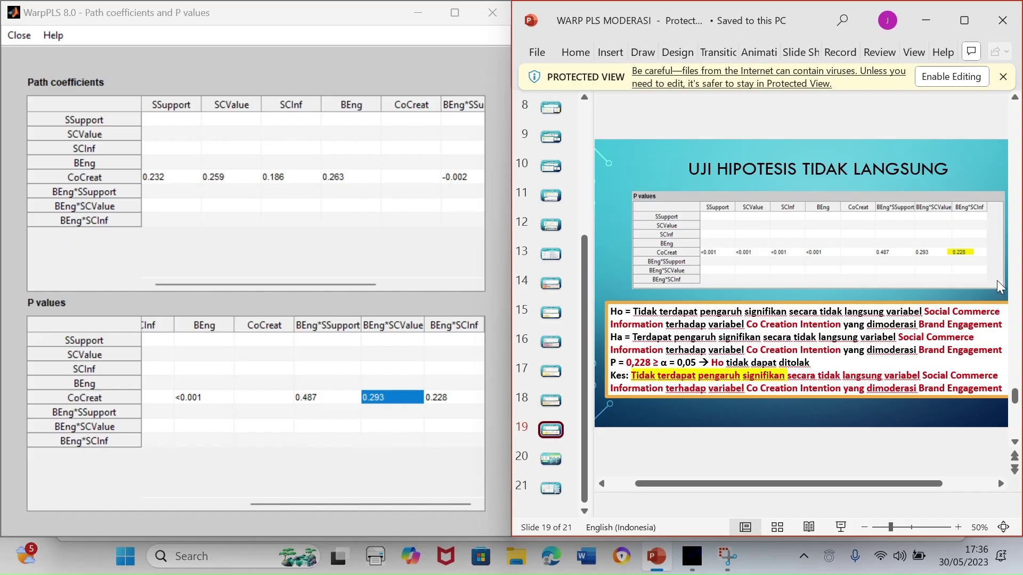
click(953, 312)
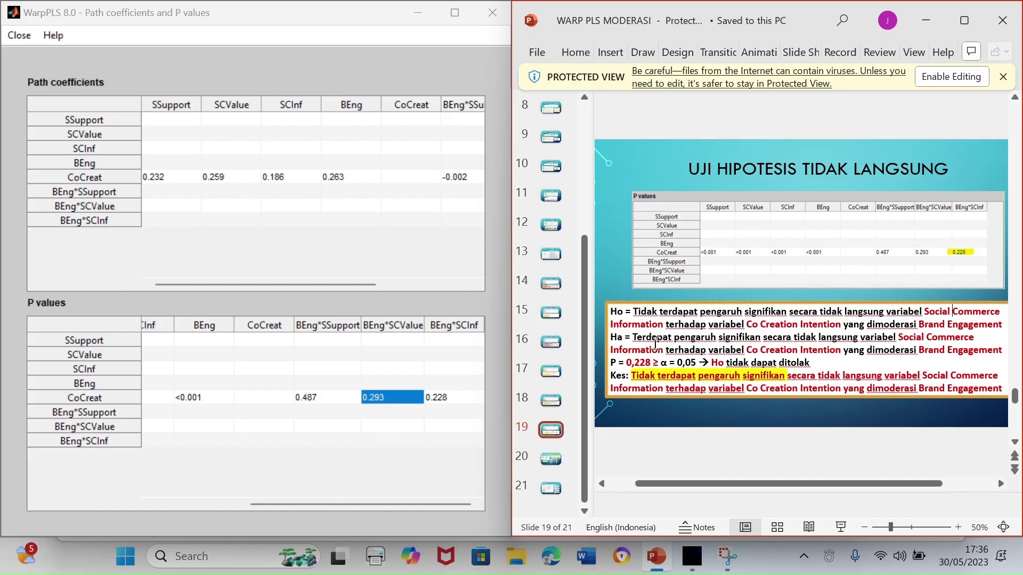
click(926, 311)
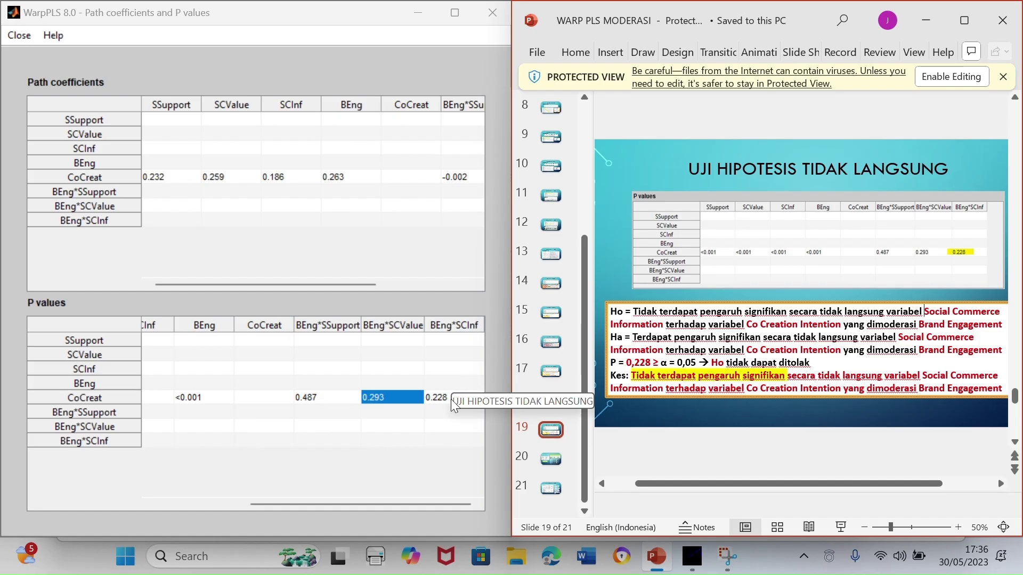
click(436, 398)
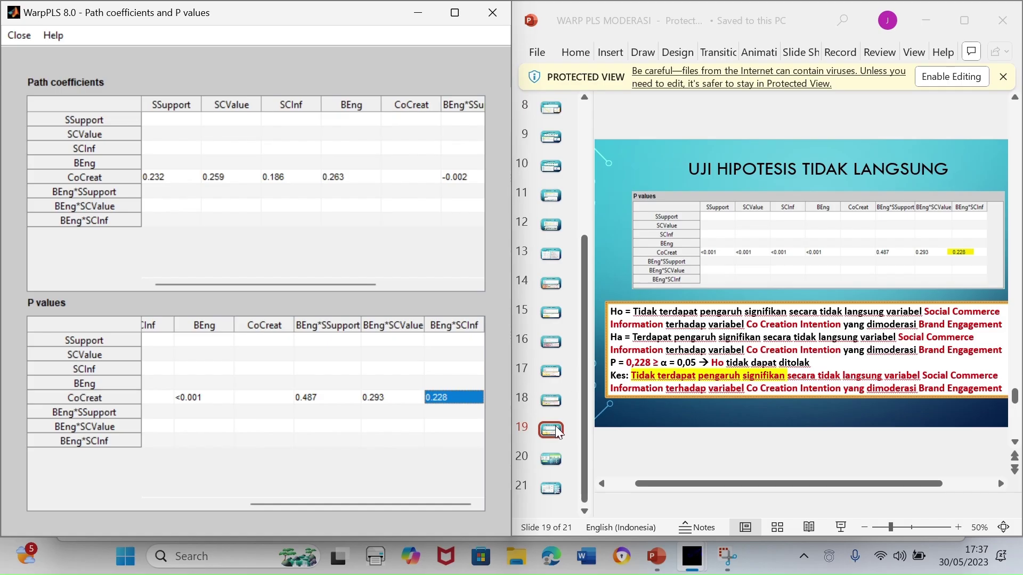
Show the hypothesis conclusion slide (slide 20) and review its moderation type criteria, direct and indirect test summary, and conclusions
click(555, 457)
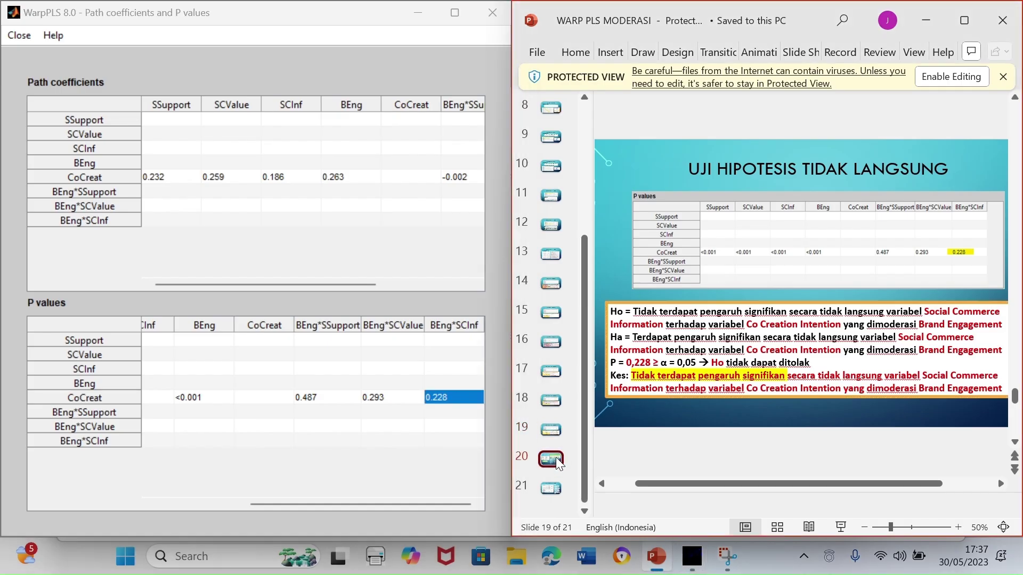
click(555, 457)
scroll(759, 312, left, 2)
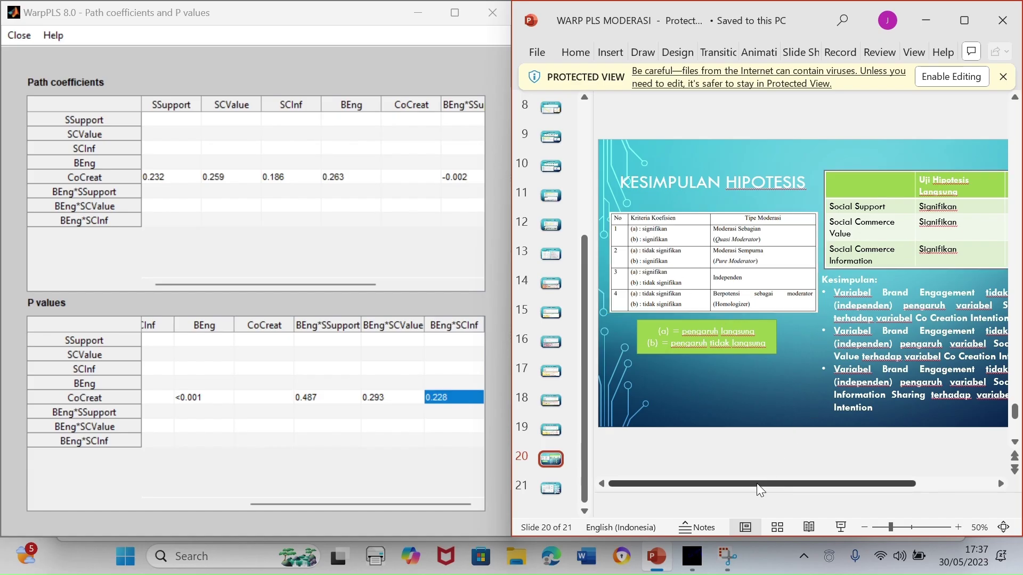
drag(757, 483, 814, 484)
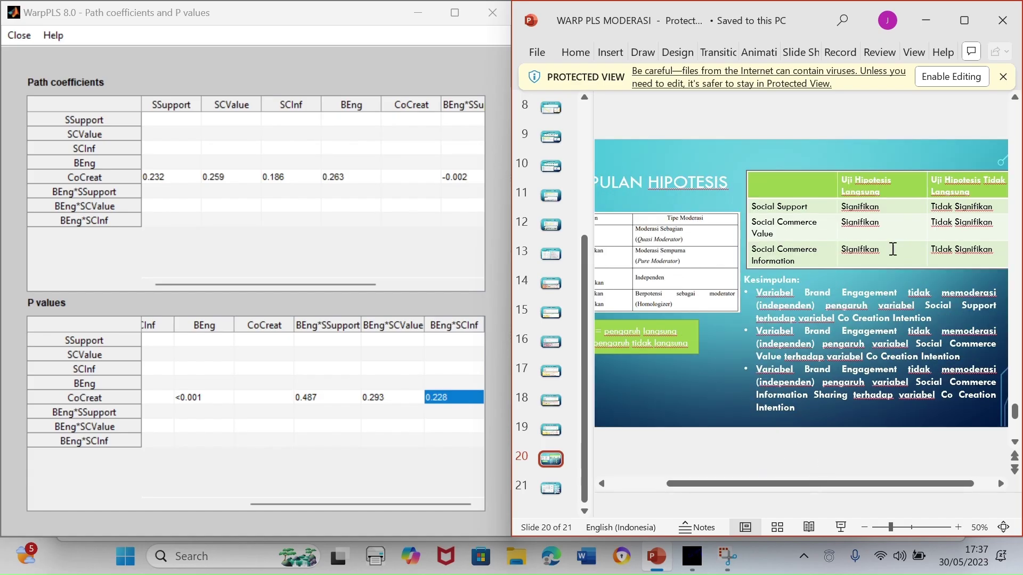